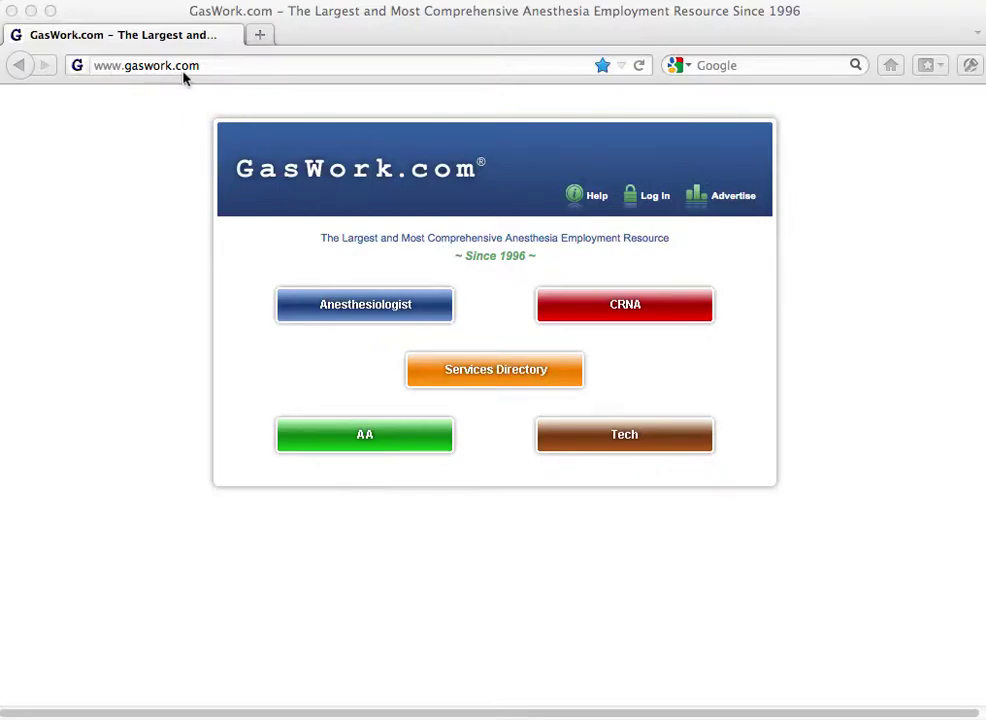
Open the CRNA section and start posting a CRNA job
{"action": "left_click", "coordinate": [656, 345]}
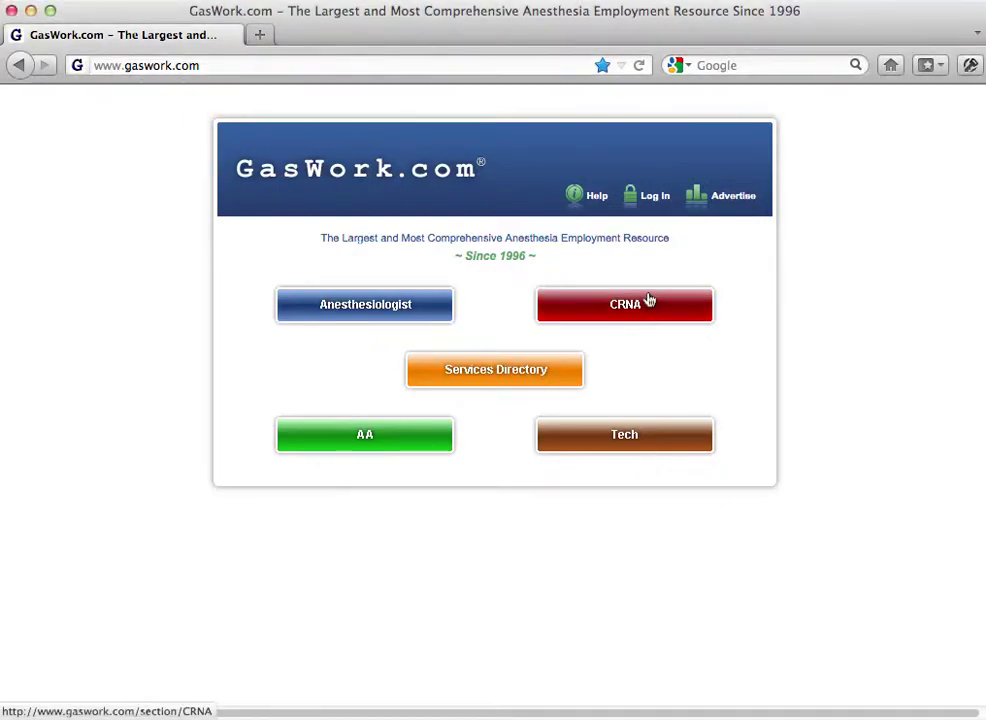
{"action": "left_click", "coordinate": [648, 305]}
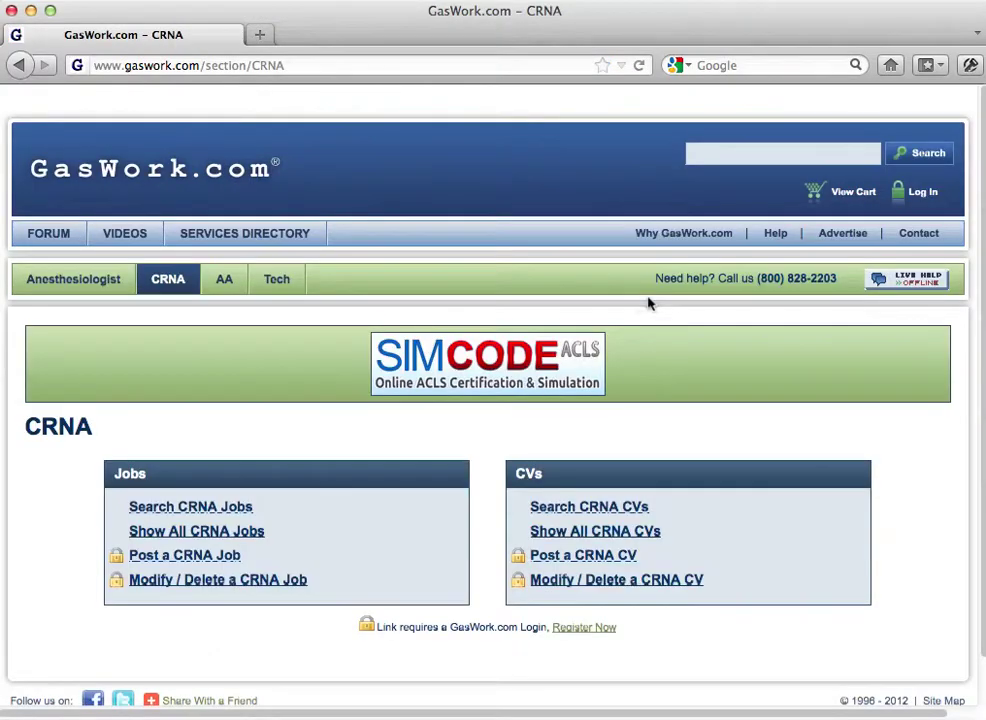
{"action": "left_click", "coordinate": [188, 557]}
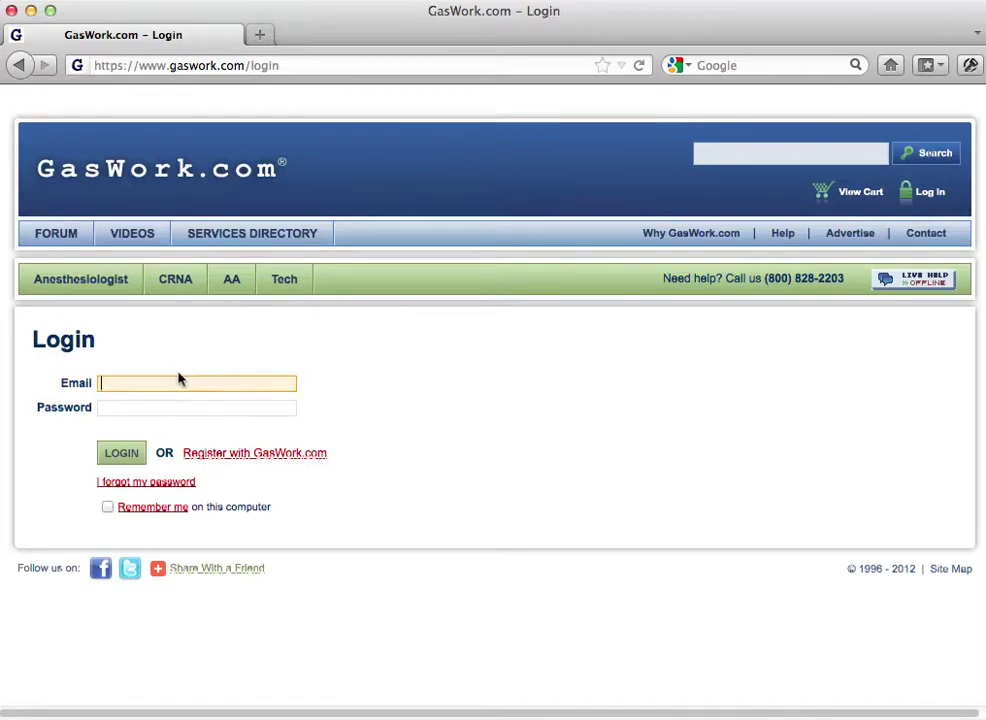
Log in with the account's e-mail address and password
{"action": "type", "text": "v"}
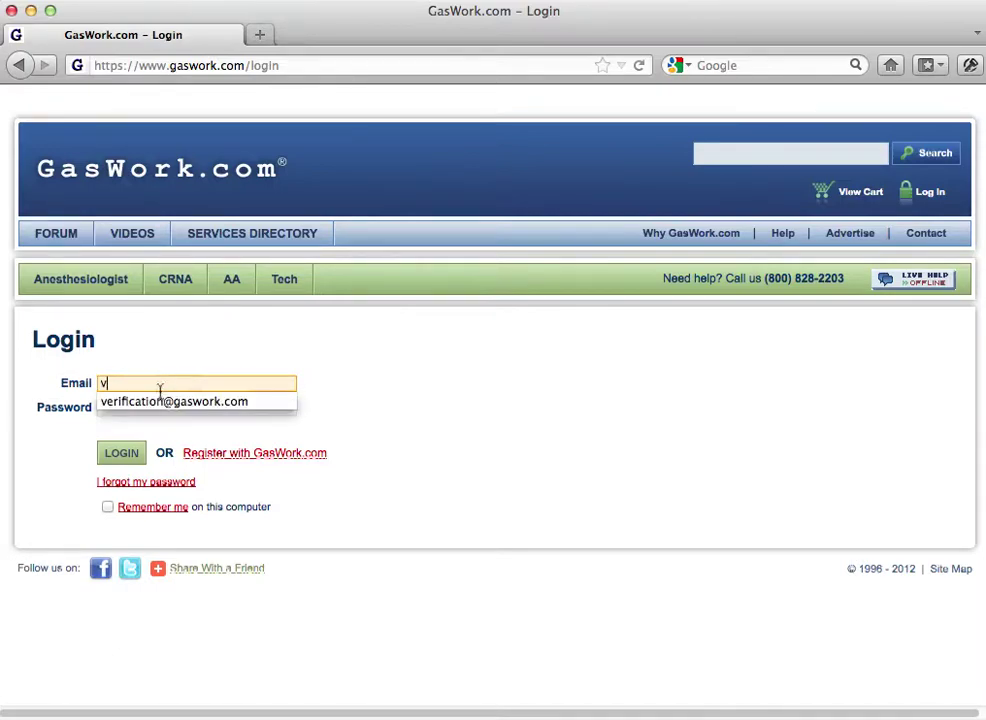
{"action": "left_click", "coordinate": [164, 401]}
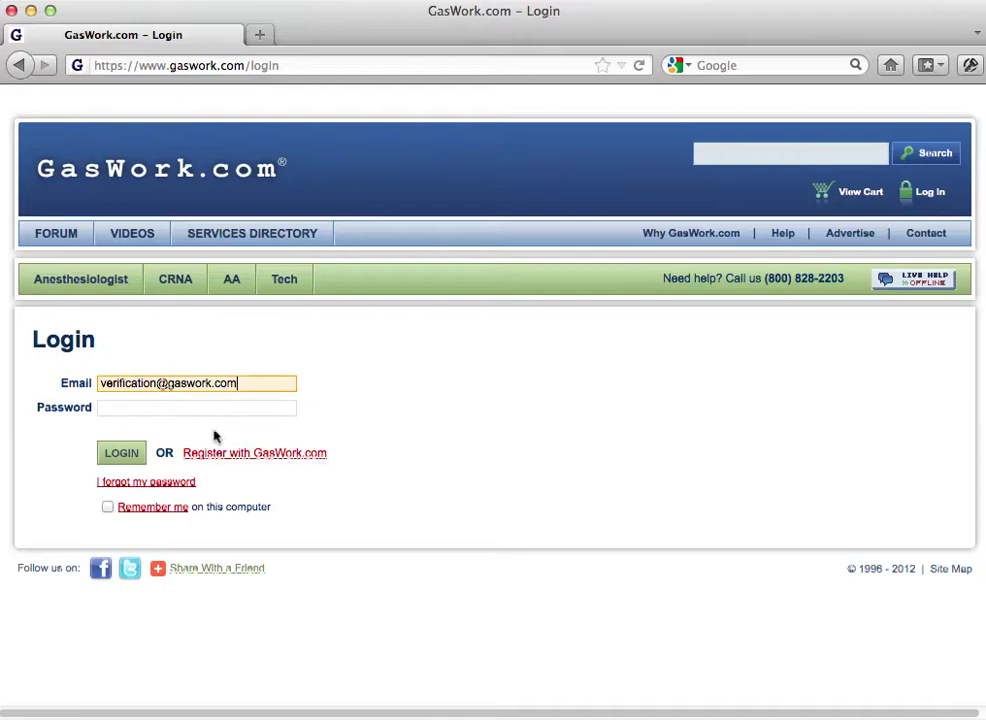
{"action": "left_click", "coordinate": [131, 411]}
{"action": "type", "text": "••••••••"}
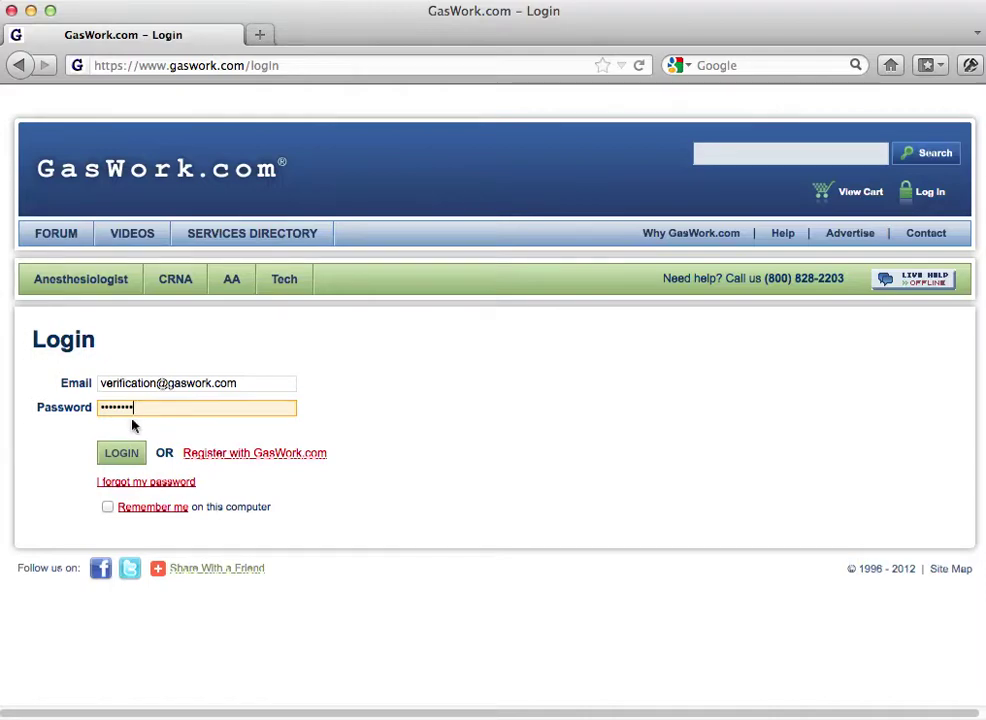
{"action": "left_click", "coordinate": [117, 456]}
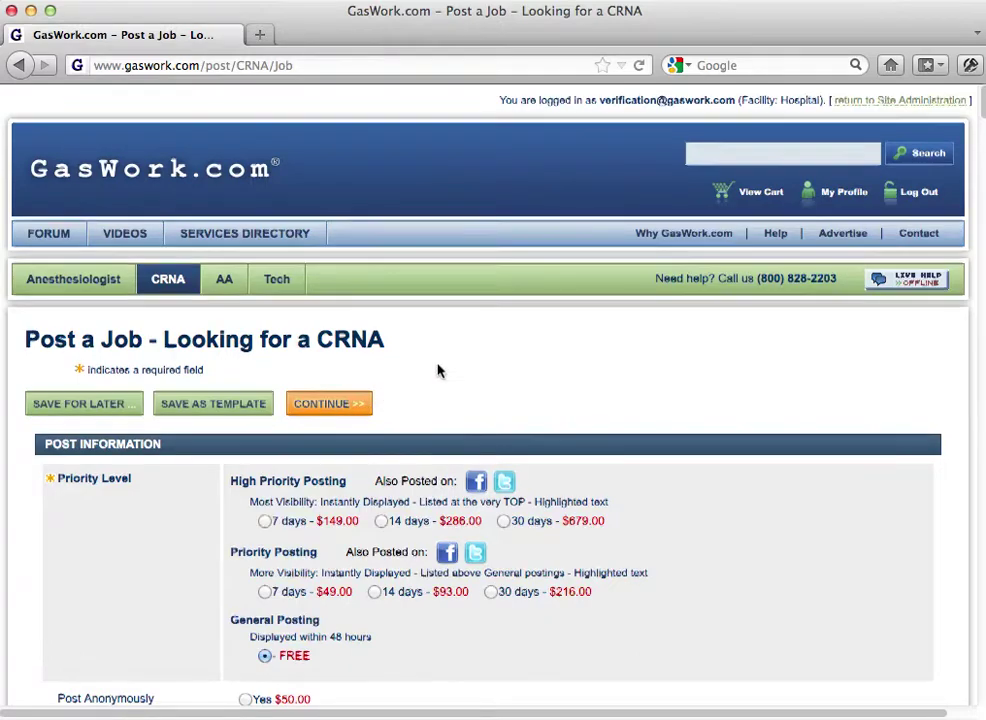
Enter "Testing only. Please ignore." as the facility name in the job post's essential information
{"action": "scroll", "coordinate": [438, 370], "scroll_direction": "down", "scroll_amount": 3}
{"action": "scroll", "coordinate": [438, 365], "scroll_direction": "down", "scroll_amount": 2}
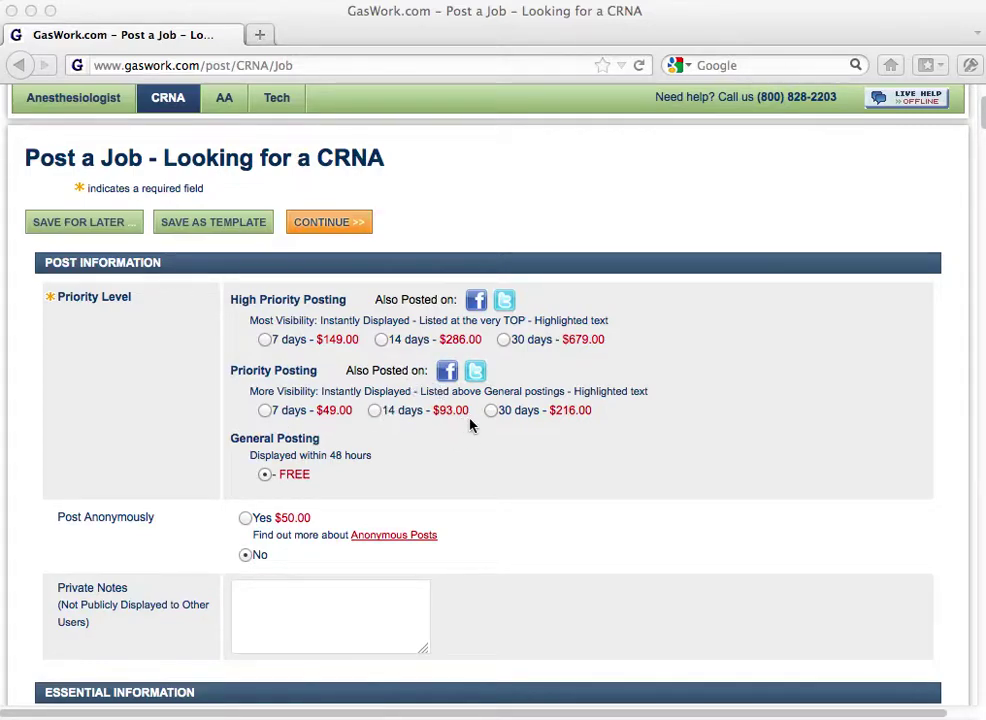
{"action": "scroll", "coordinate": [471, 425], "scroll_direction": "down", "scroll_amount": 5}
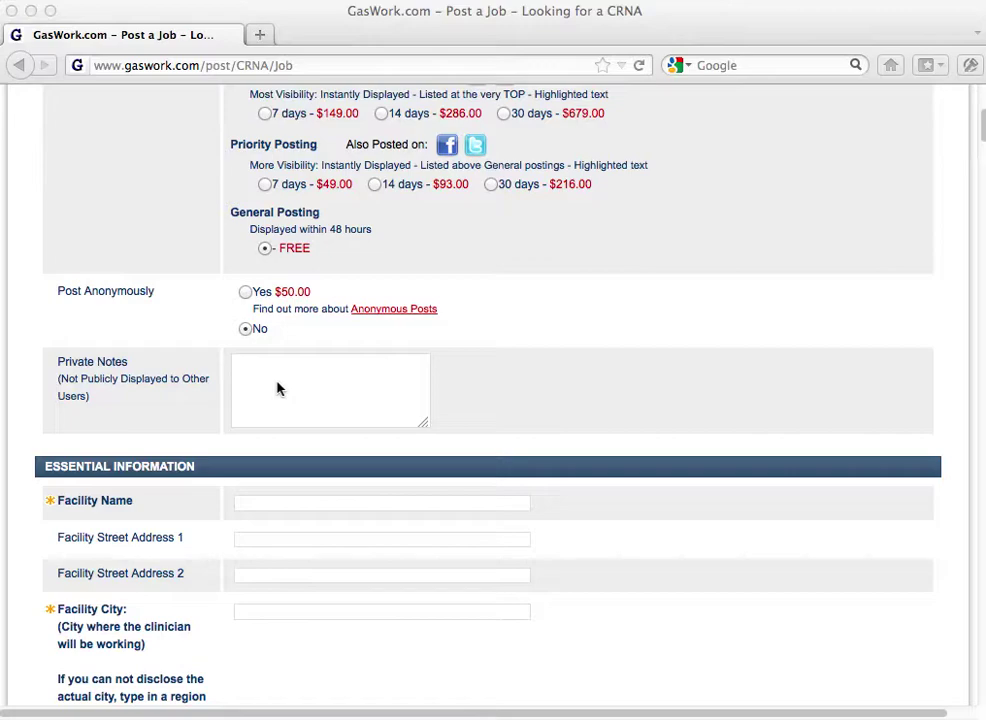
{"action": "scroll", "coordinate": [277, 388], "scroll_direction": "down", "scroll_amount": 2}
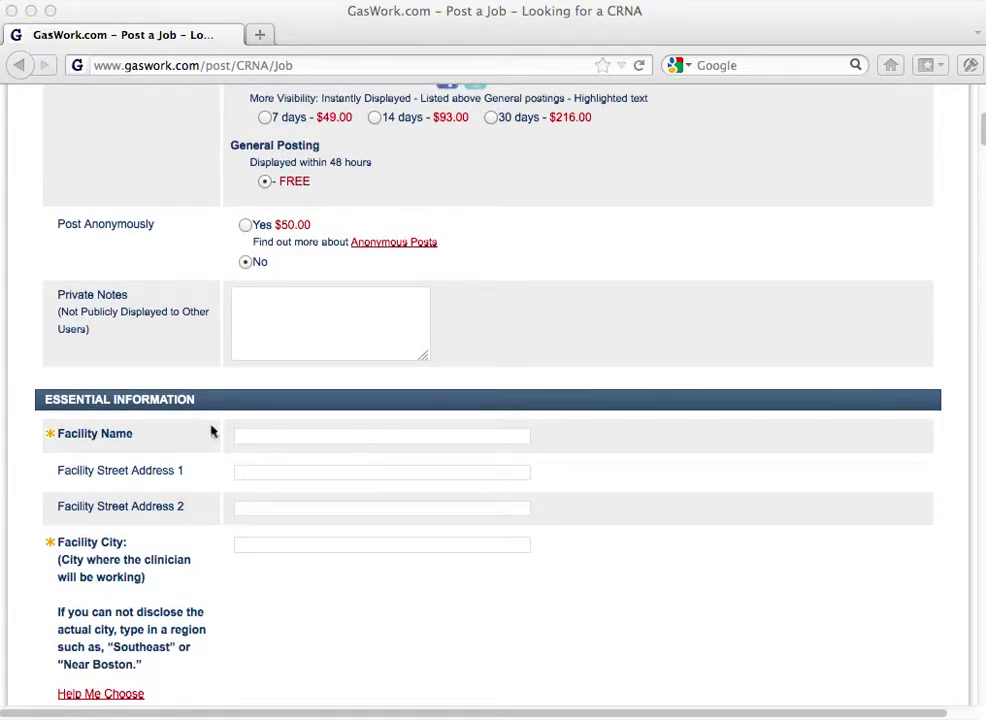
{"action": "left_click", "coordinate": [285, 434]}
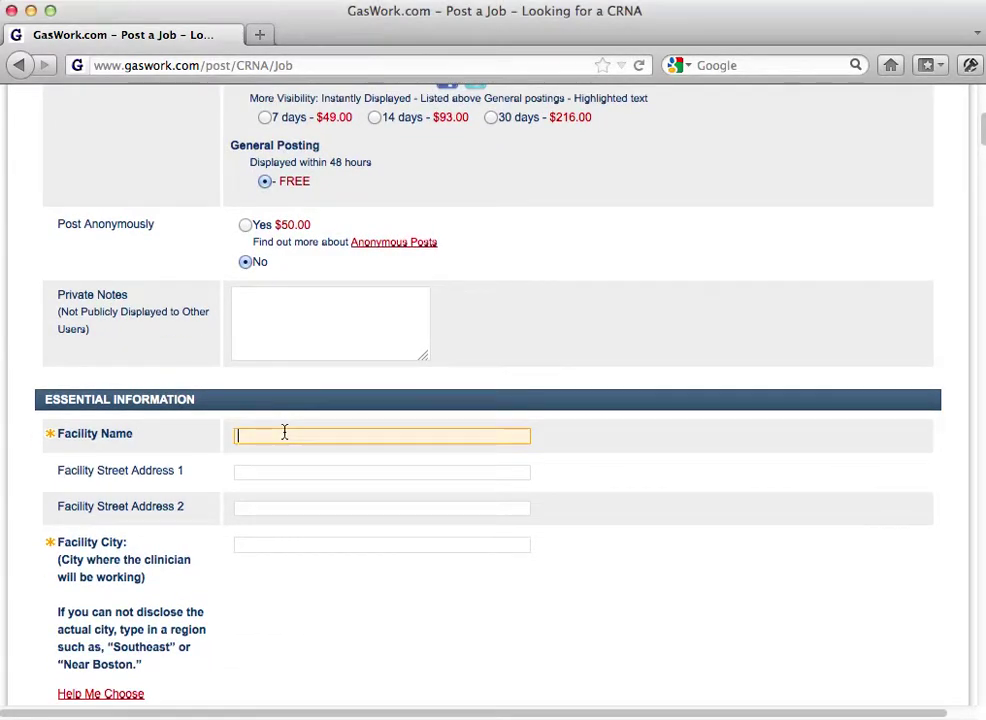
{"action": "type", "text": "testing only. Please ignore."}
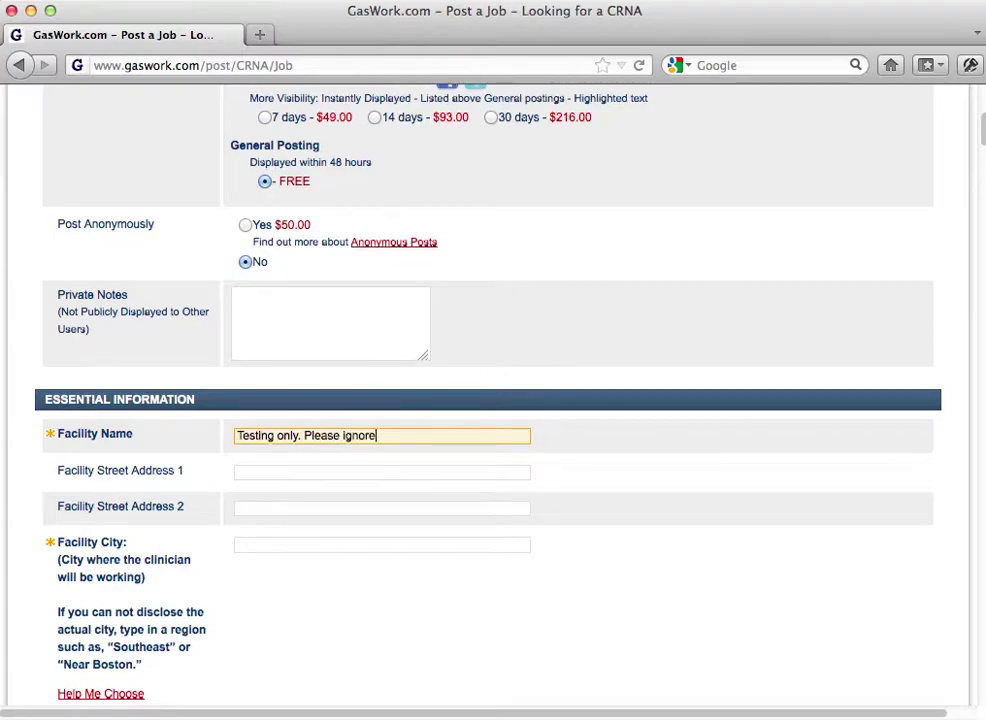
Copy the facility name text into the Facility City field
{"action": "triple_click", "coordinate": [324, 435]}
{"action": "key", "text": "super+c"}
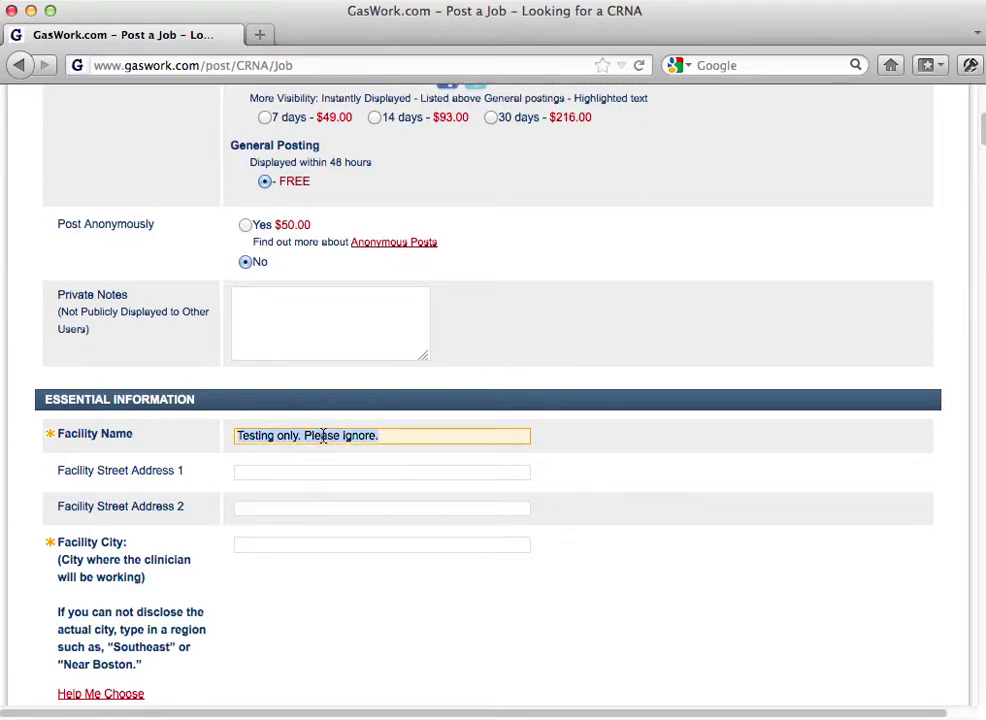
{"action": "scroll", "coordinate": [315, 546], "scroll_direction": "down", "scroll_amount": 3}
{"action": "left_click", "coordinate": [252, 402]}
{"action": "key", "text": "super+v"}
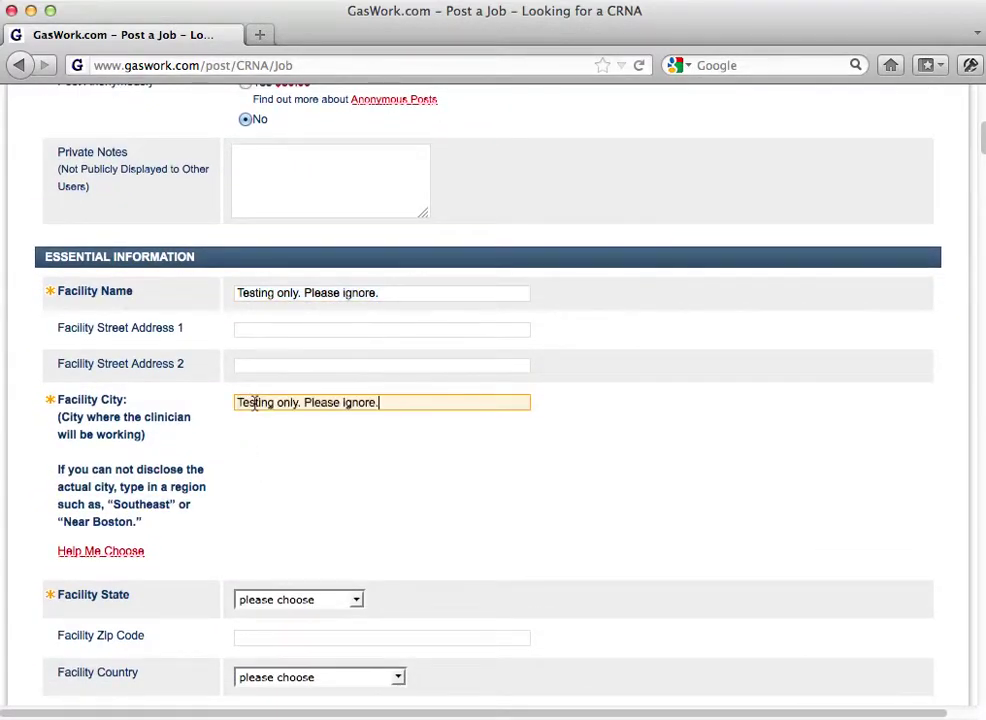
Set the facility state to Kansas and enter the facility's zip code
{"action": "scroll", "coordinate": [236, 463], "scroll_direction": "down", "scroll_amount": 2}
{"action": "scroll", "coordinate": [236, 463], "scroll_direction": "down", "scroll_amount": 1}
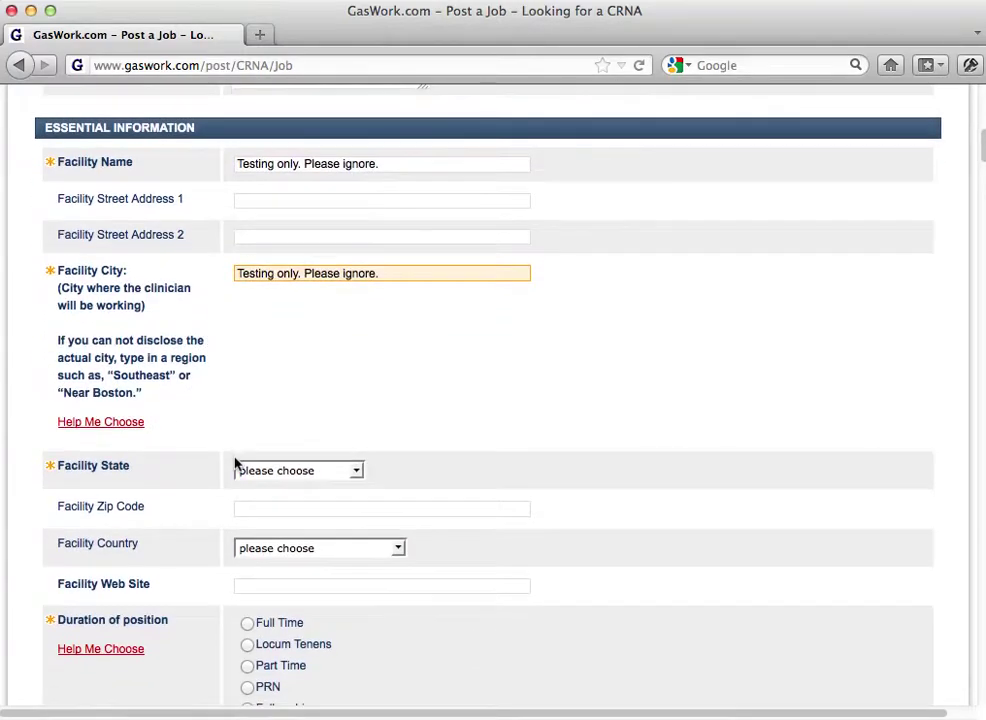
{"action": "left_click", "coordinate": [253, 474]}
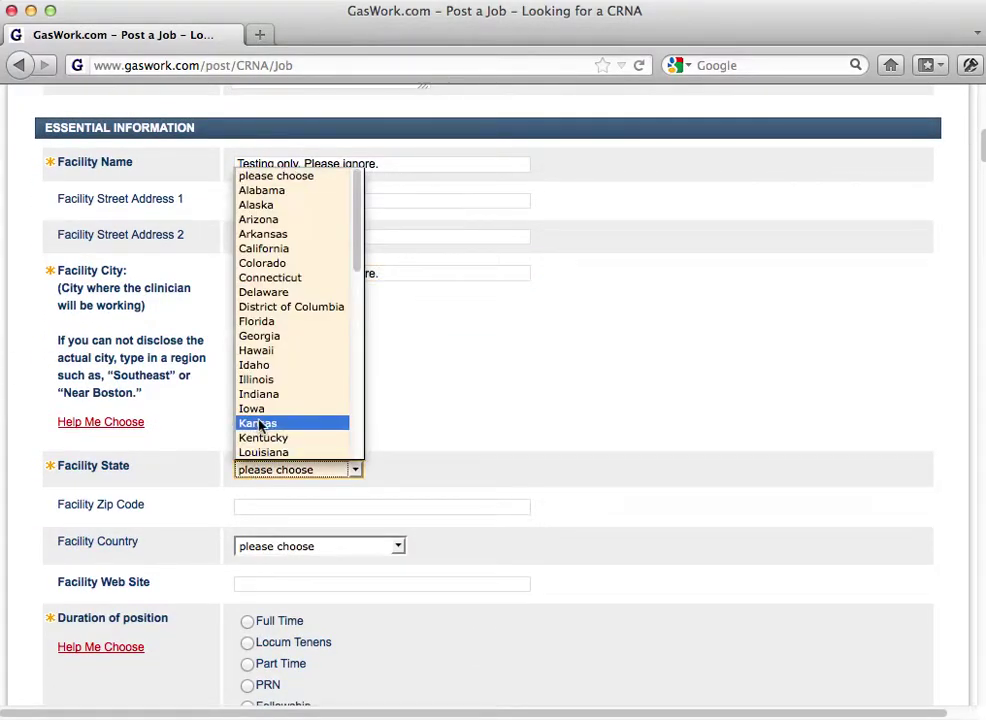
{"action": "left_click", "coordinate": [258, 428]}
{"action": "scroll", "coordinate": [411, 442], "scroll_direction": "down", "scroll_amount": 3}
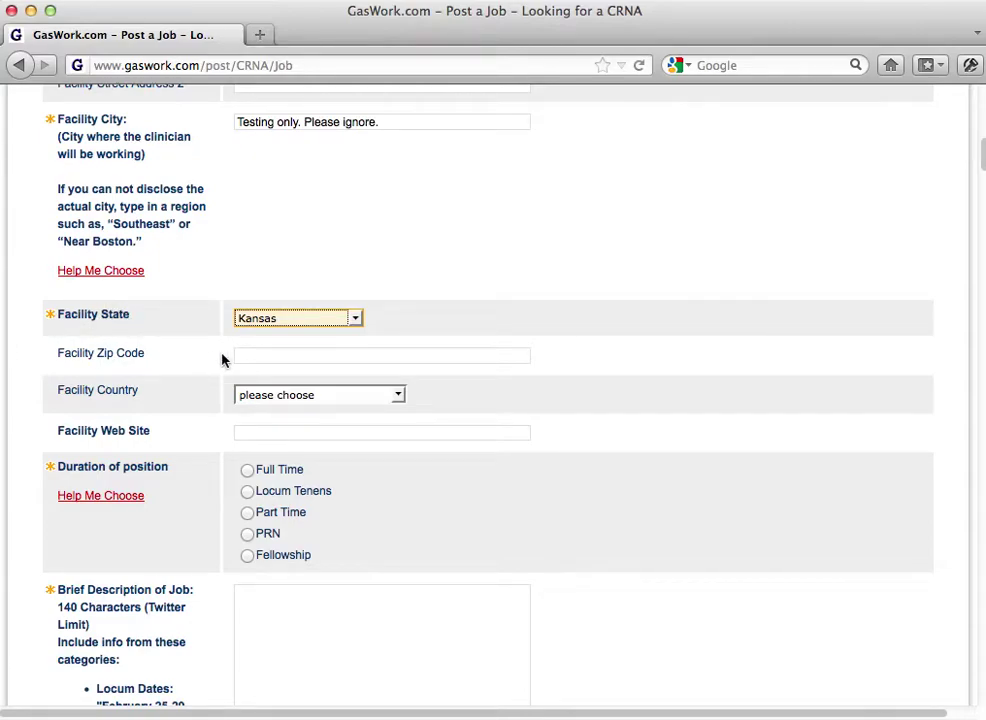
{"action": "left_click", "coordinate": [248, 358]}
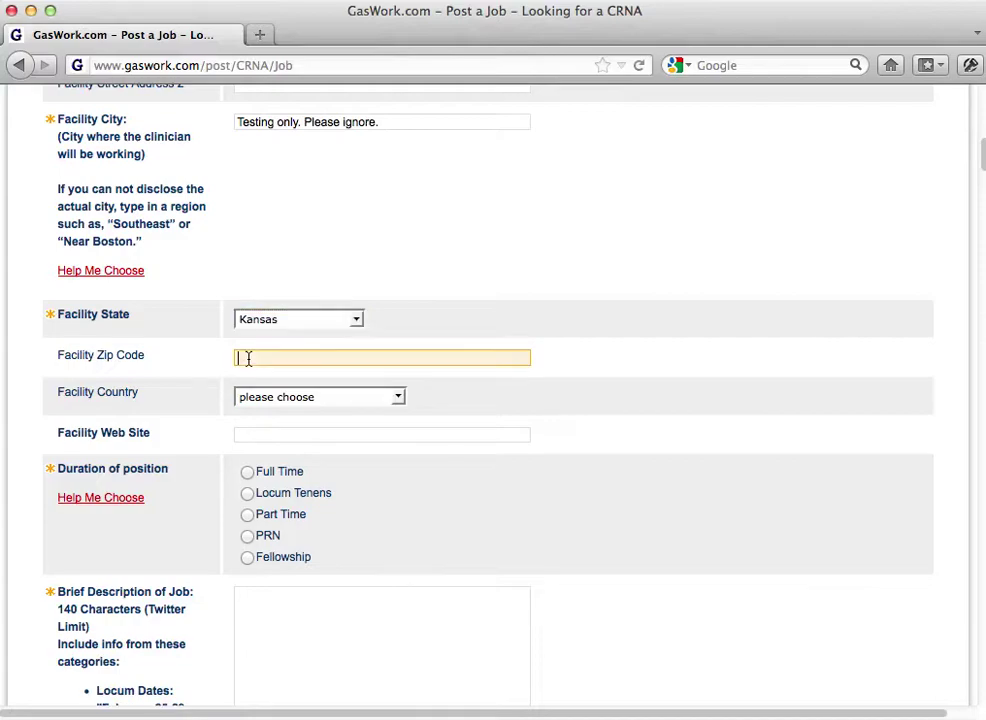
{"action": "type", "text": "91102"}
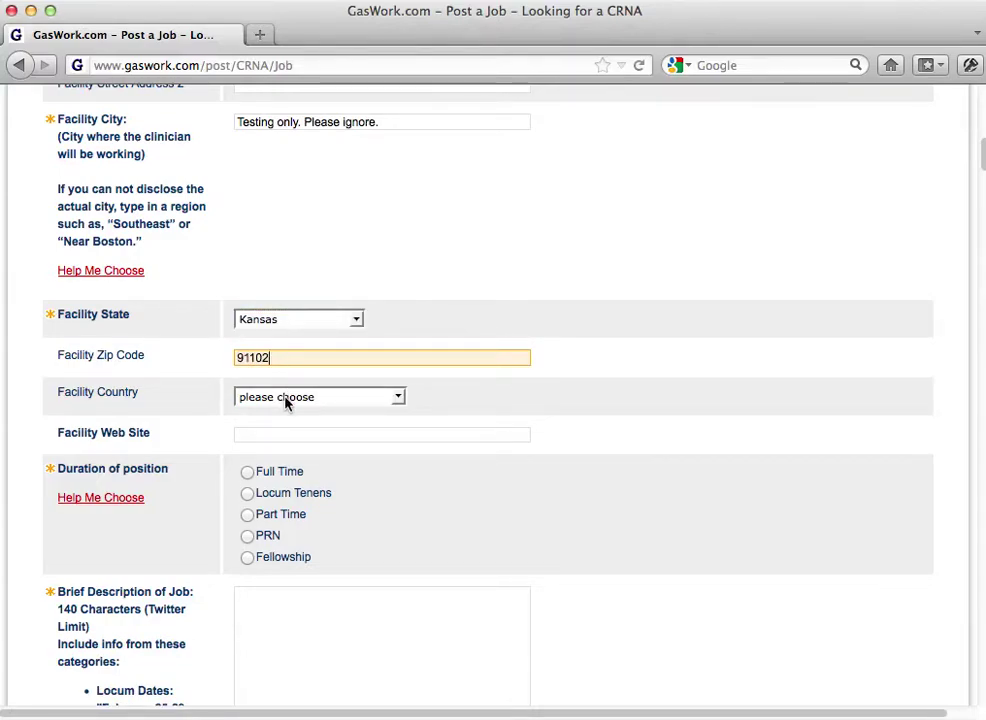
{"action": "left_click", "coordinate": [275, 434]}
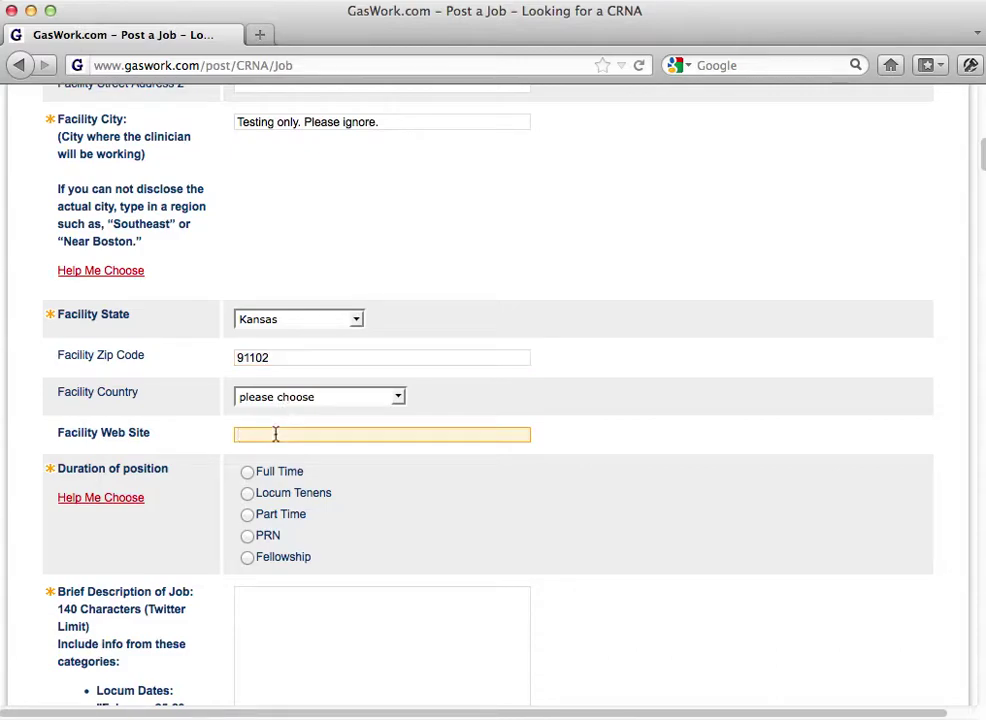
{"action": "scroll", "coordinate": [277, 438], "scroll_direction": "down", "scroll_amount": 3}
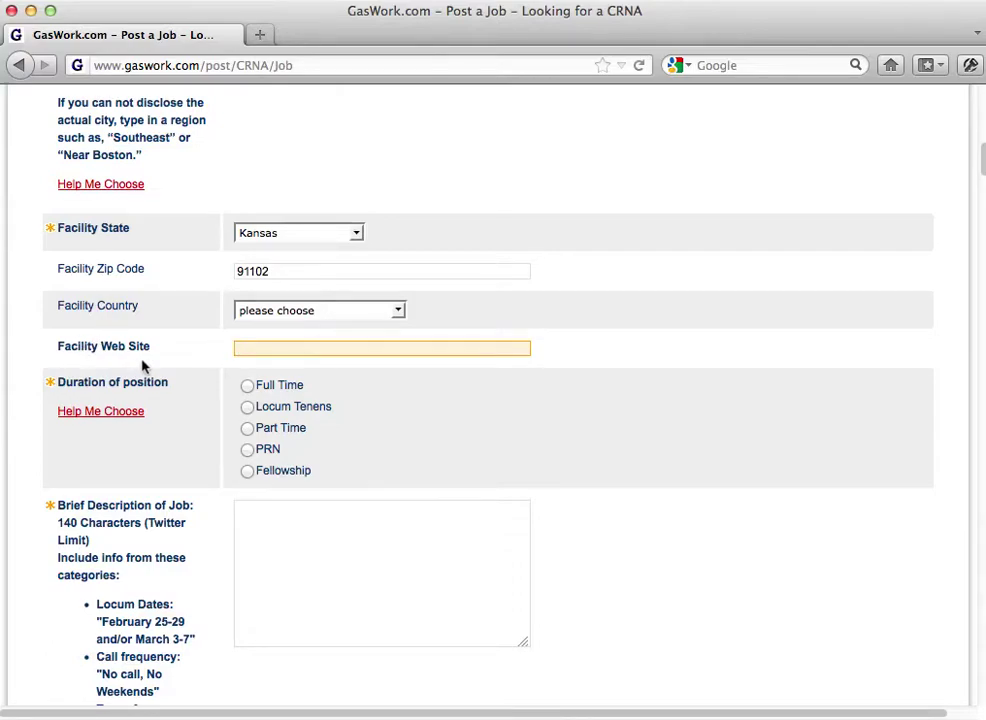
{"action": "type", "text": "www.gaswork.com"}
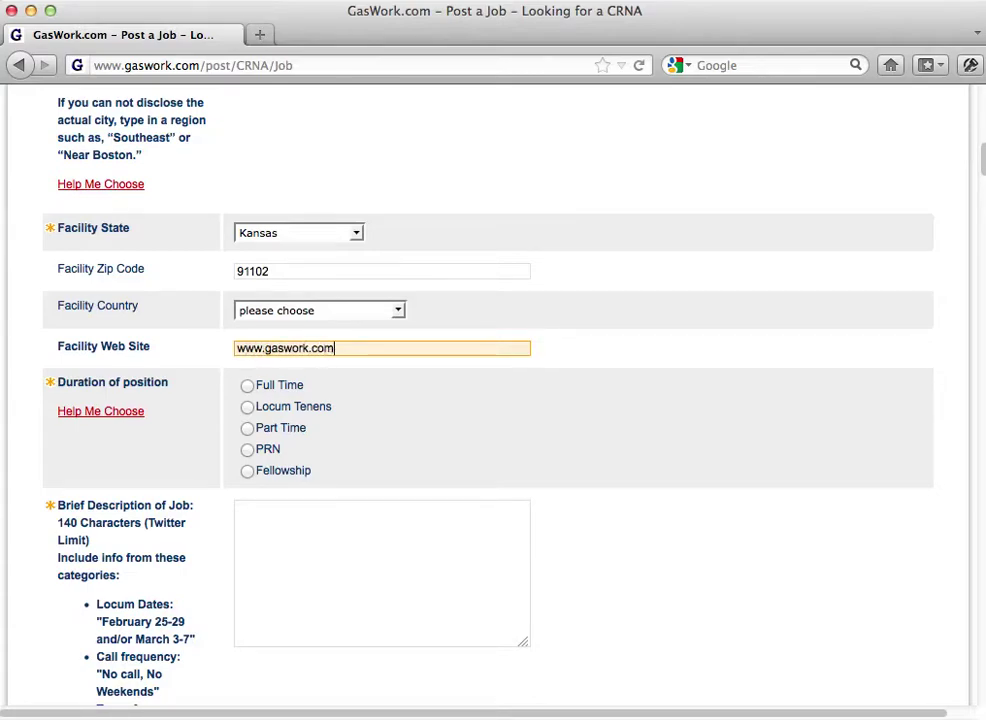
Set the position's duration to Full Time with a minimum income of $100,000 and a maximum income of $210,000
{"action": "left_click", "coordinate": [247, 386]}
{"action": "scroll", "coordinate": [290, 444], "scroll_direction": "down", "scroll_amount": 3}
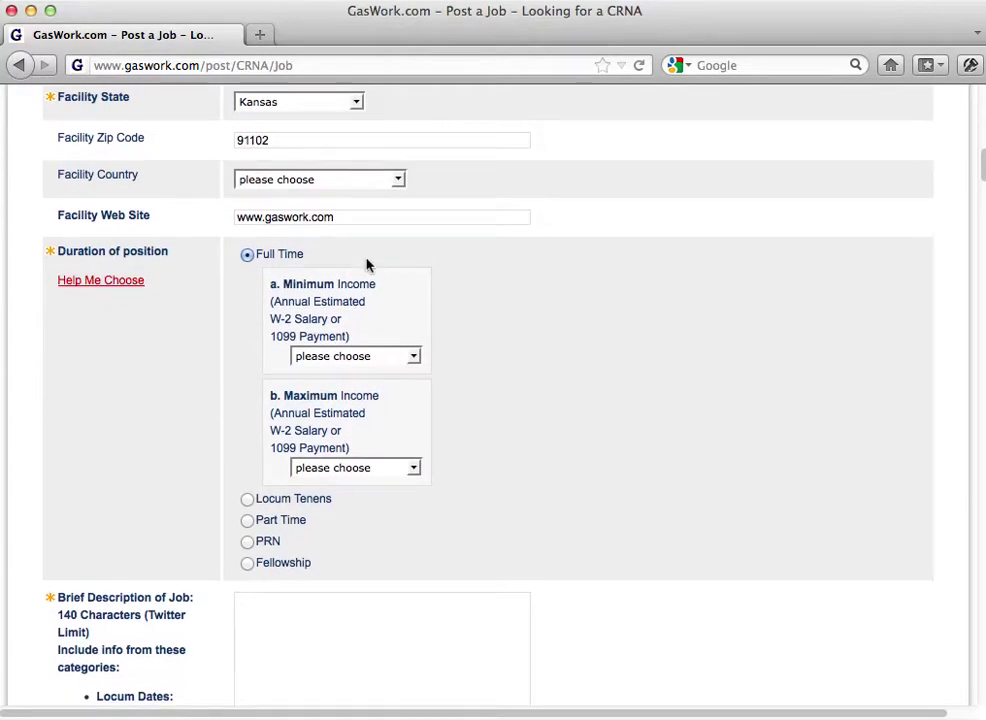
{"action": "left_click", "coordinate": [365, 355]}
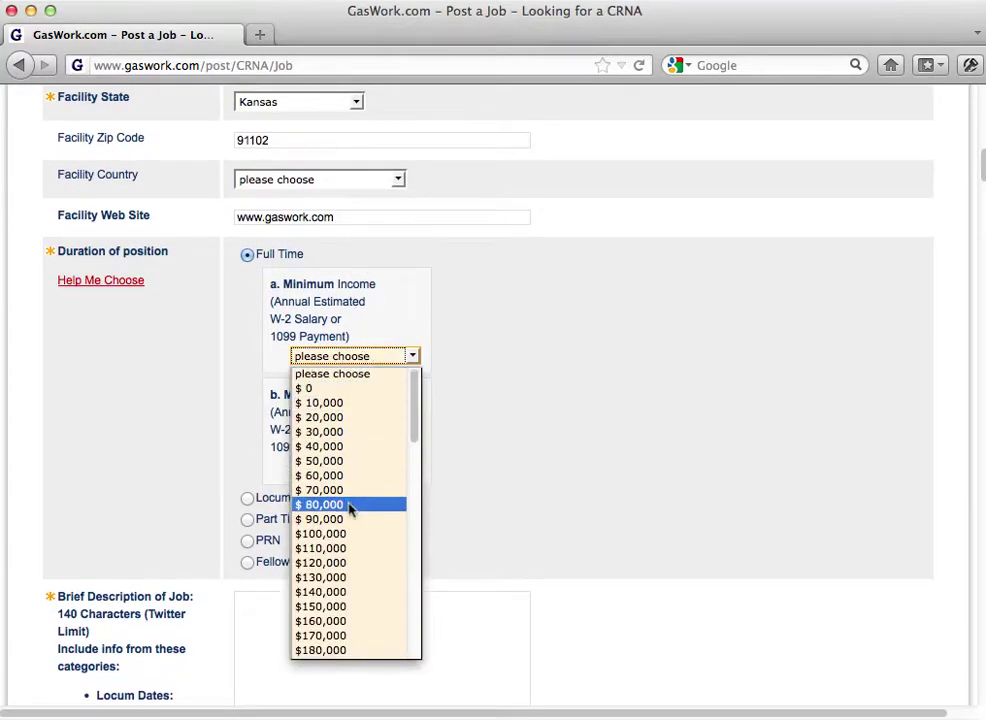
{"action": "scroll", "coordinate": [352, 508], "scroll_direction": "down", "scroll_amount": 5}
{"action": "scroll", "coordinate": [345, 390], "scroll_direction": "up", "scroll_amount": 2}
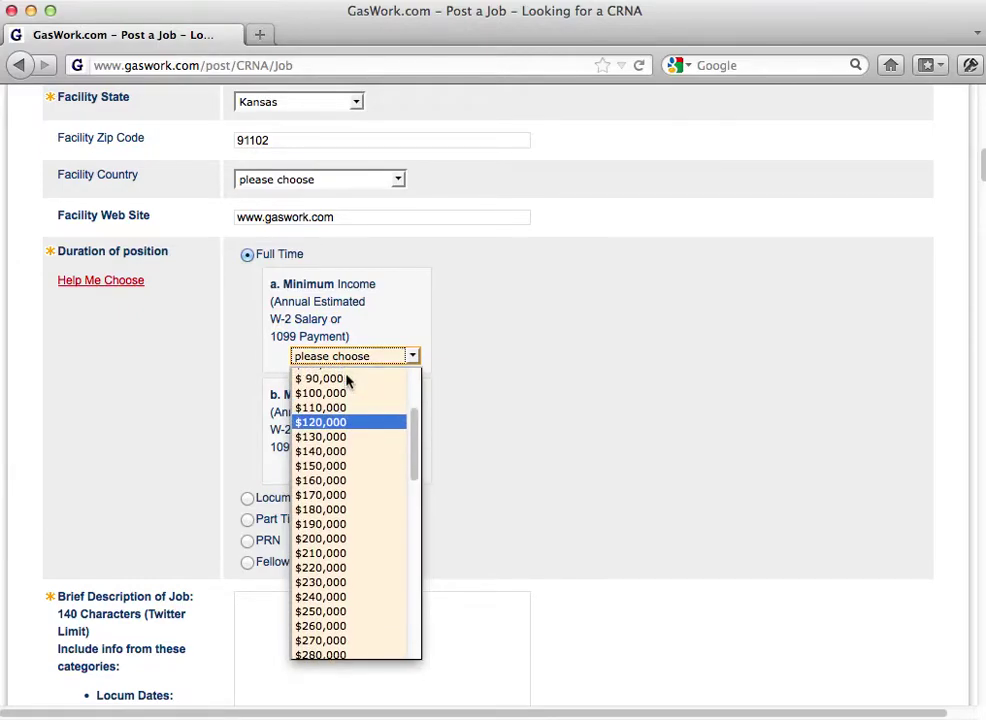
{"action": "left_click", "coordinate": [328, 393]}
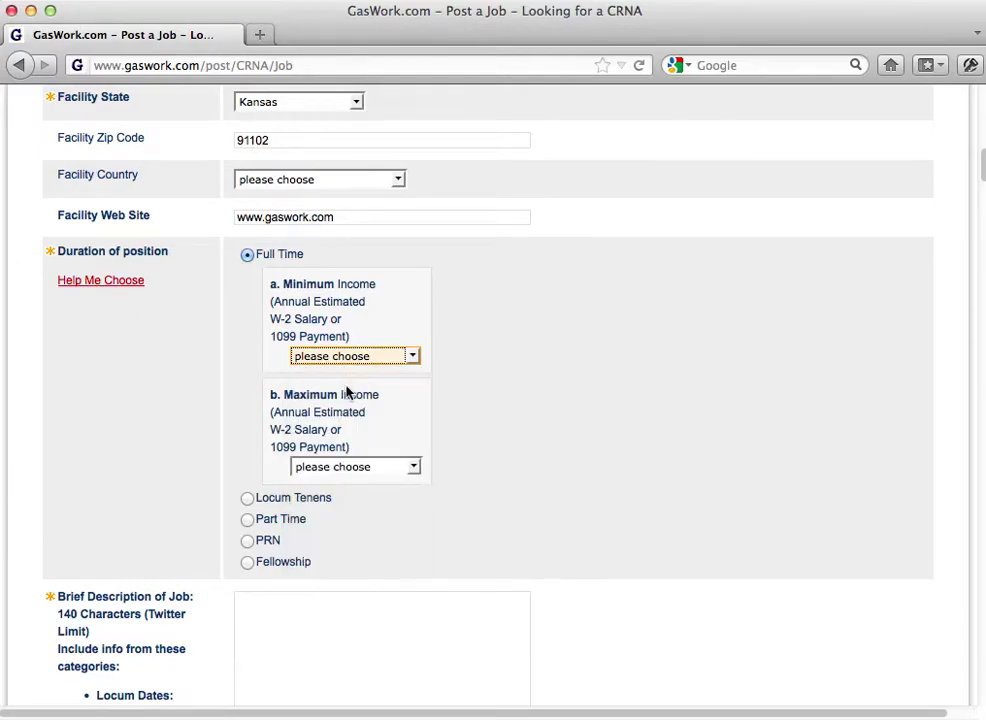
{"action": "left_click", "coordinate": [363, 466]}
{"action": "scroll", "coordinate": [348, 380], "scroll_direction": "down", "scroll_amount": 2}
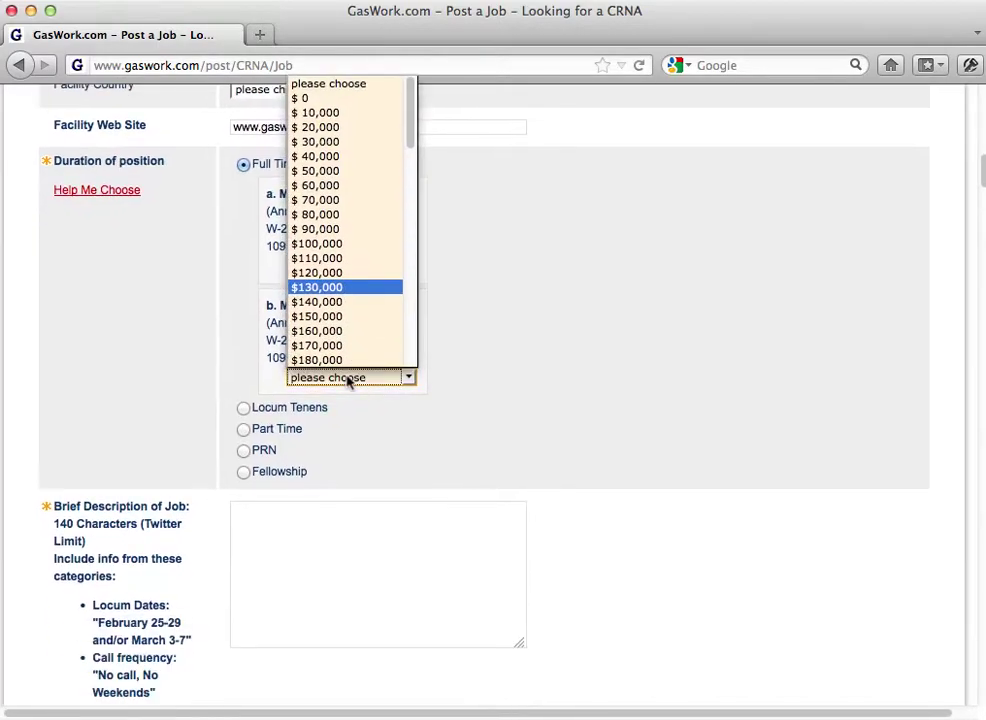
{"action": "scroll", "coordinate": [370, 335], "scroll_direction": "down", "scroll_amount": 3}
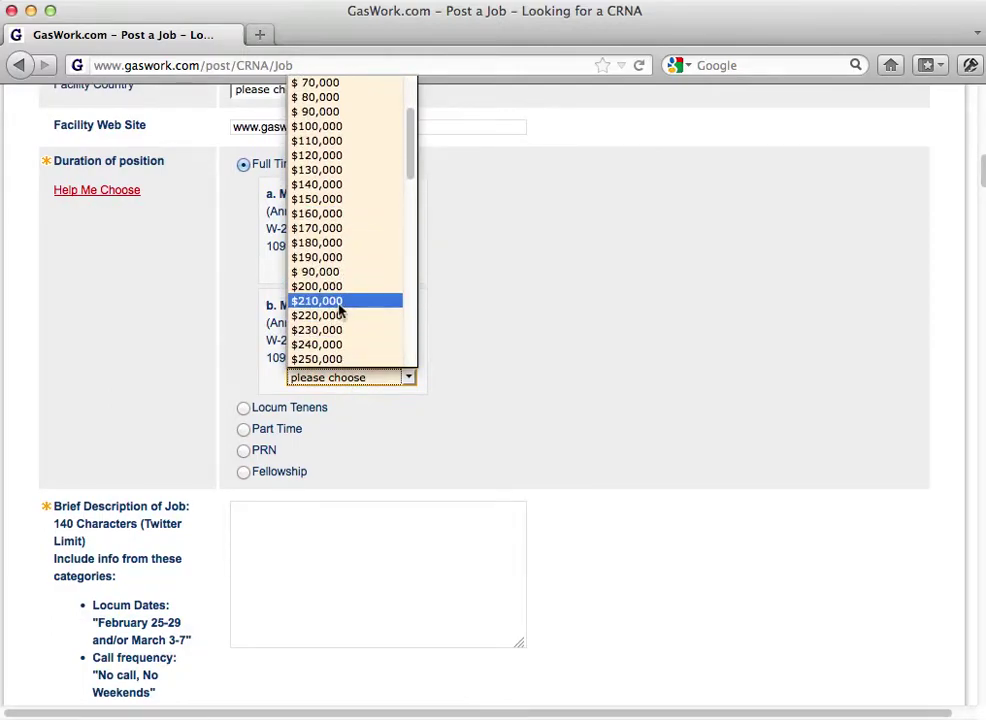
{"action": "left_click", "coordinate": [317, 301]}
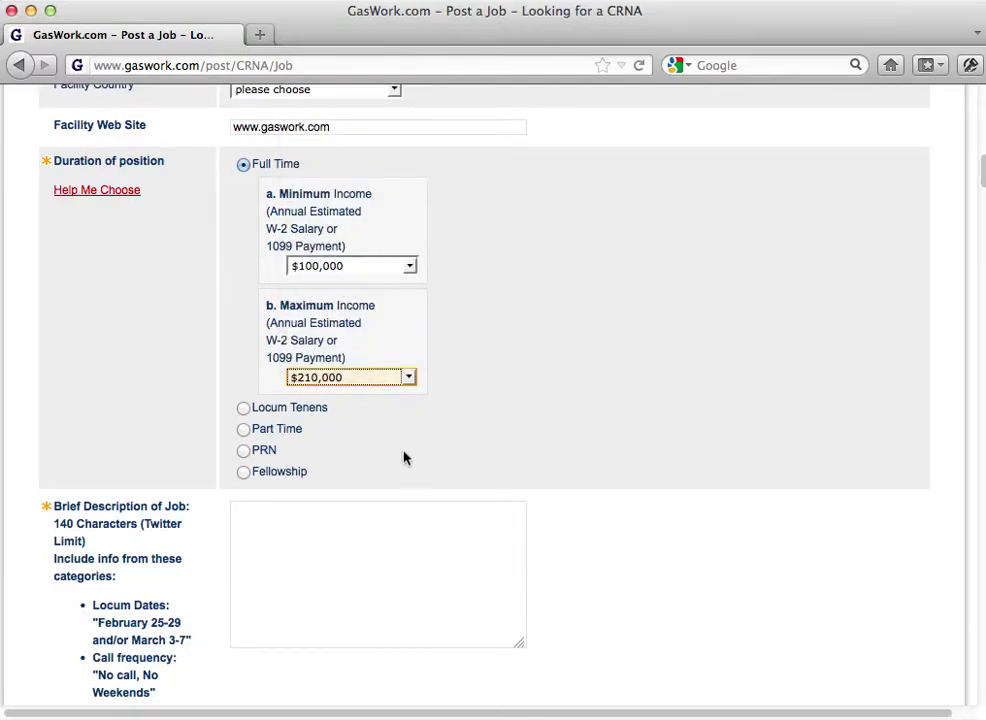
Fill in both the brief and the full job description with "Testing only. Please ignore."
{"action": "scroll", "coordinate": [404, 458], "scroll_direction": "down", "scroll_amount": 3}
{"action": "left_click", "coordinate": [336, 371]}
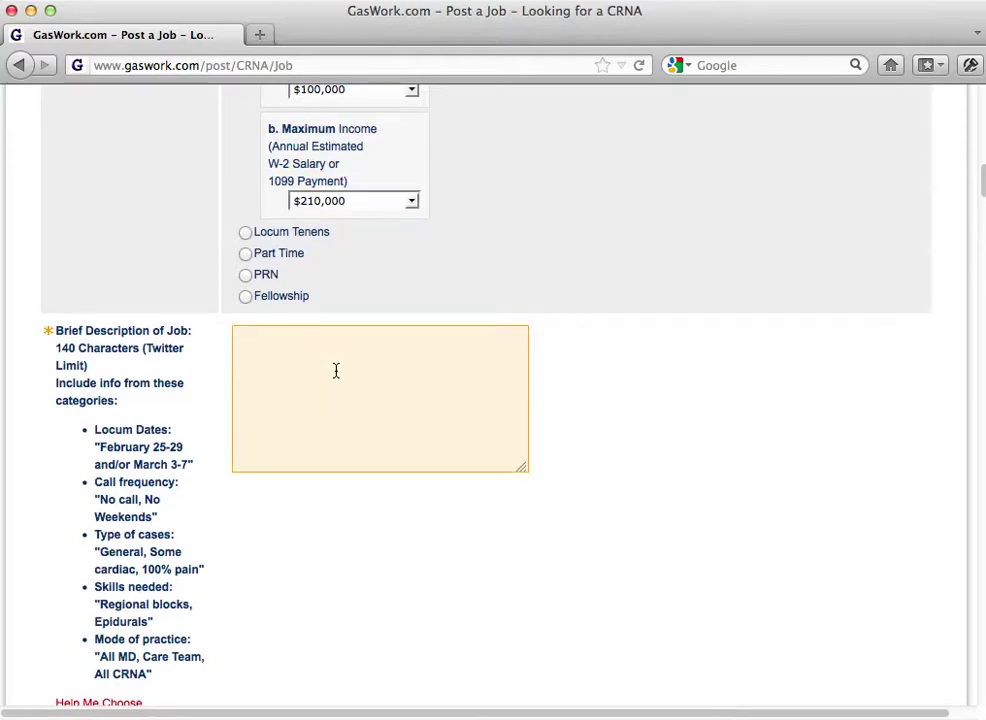
{"action": "type", "text": "Testing only. Please ignore."}
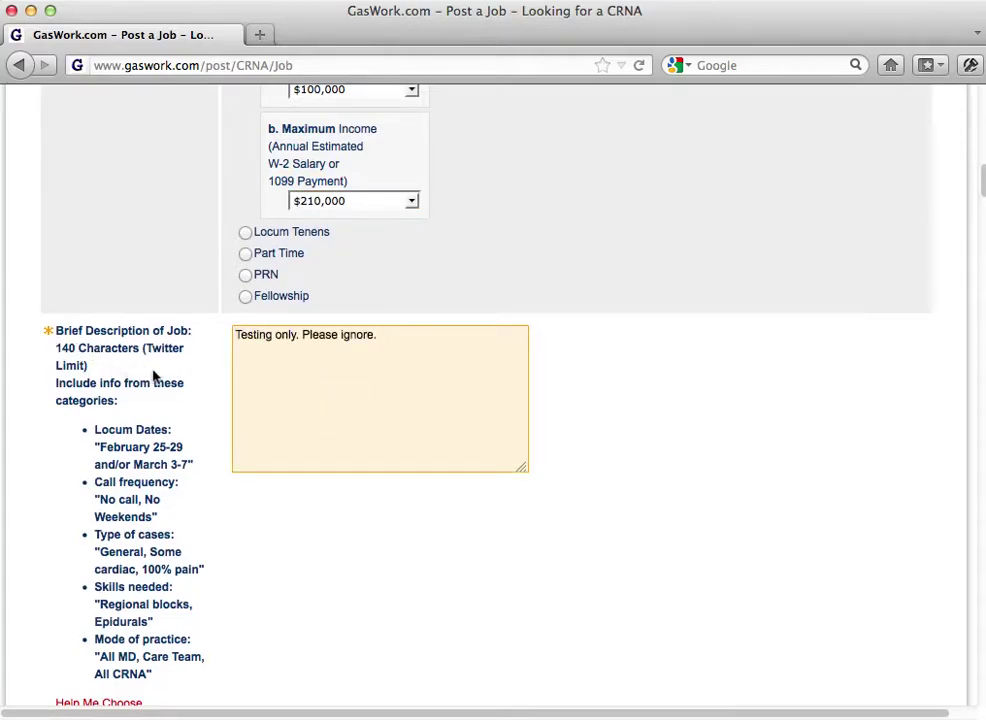
{"action": "scroll", "coordinate": [278, 415], "scroll_direction": "down", "scroll_amount": 3}
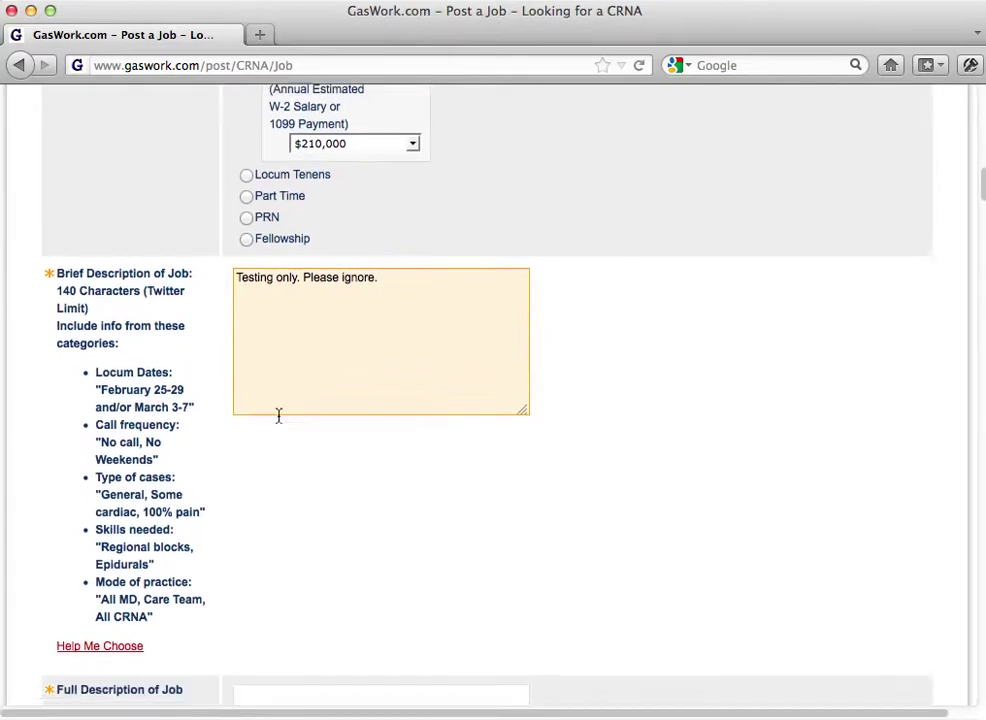
{"action": "scroll", "coordinate": [278, 422], "scroll_direction": "down", "scroll_amount": 4}
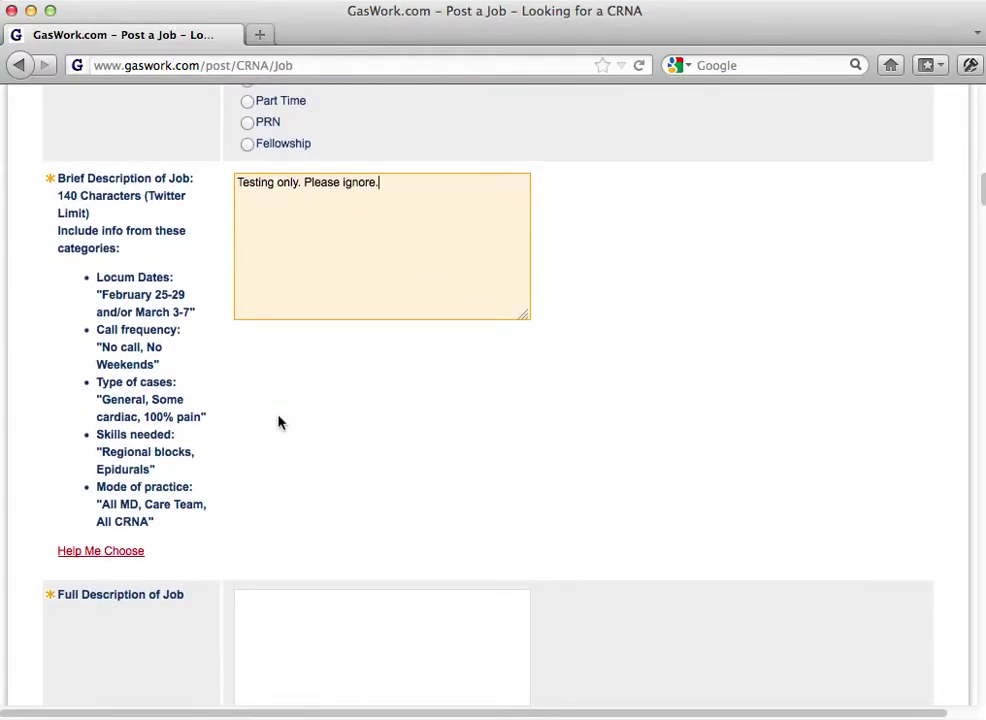
{"action": "left_click", "coordinate": [272, 492]}
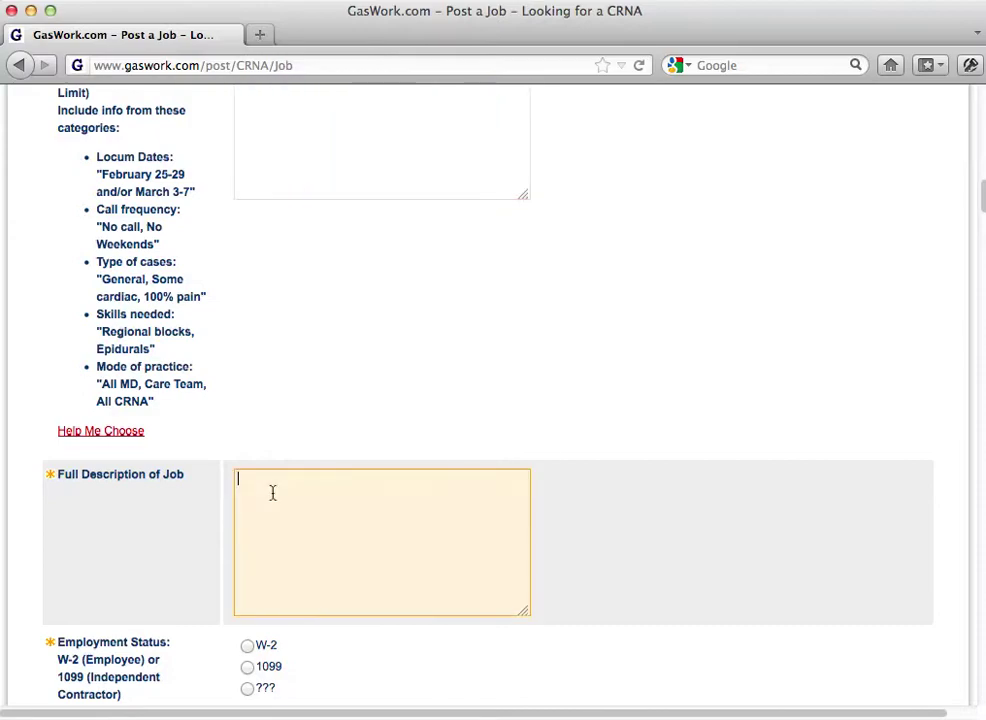
{"action": "type", "text": "Testing only. Please ignore."}
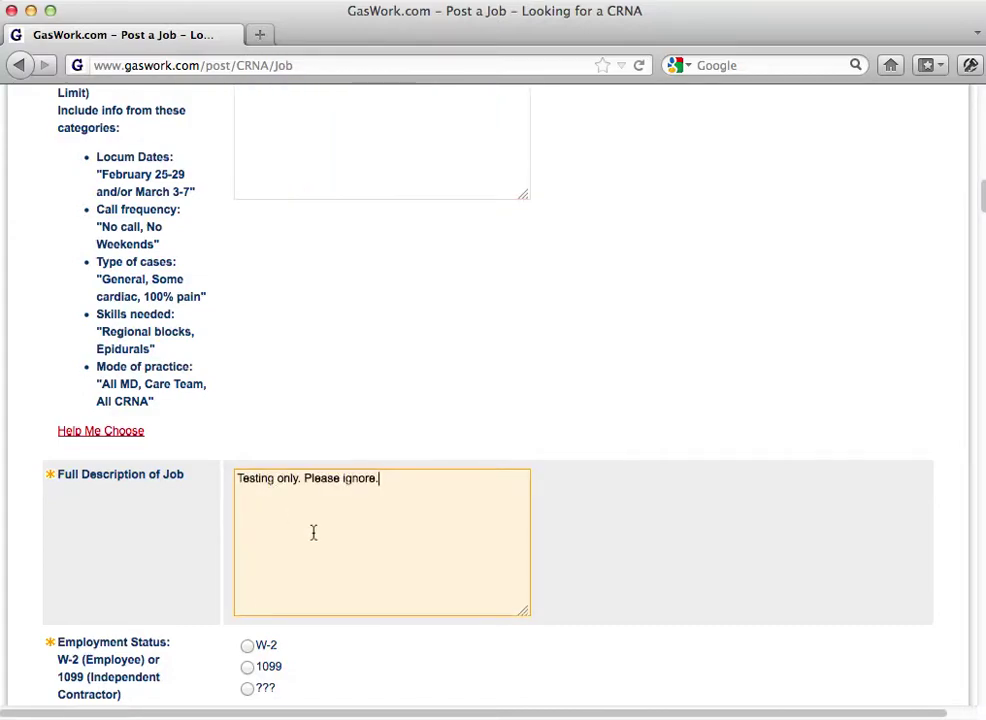
Set the job's employment status to W-2
{"action": "scroll", "coordinate": [312, 532], "scroll_direction": "down", "scroll_amount": 4}
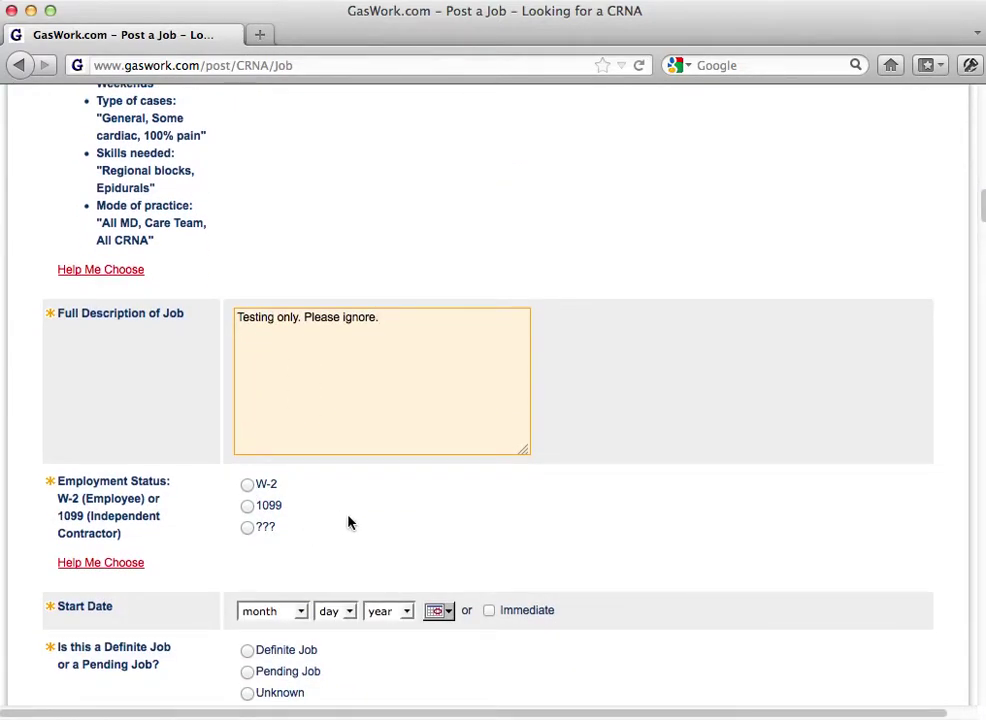
{"action": "scroll", "coordinate": [348, 521], "scroll_direction": "down", "scroll_amount": 2}
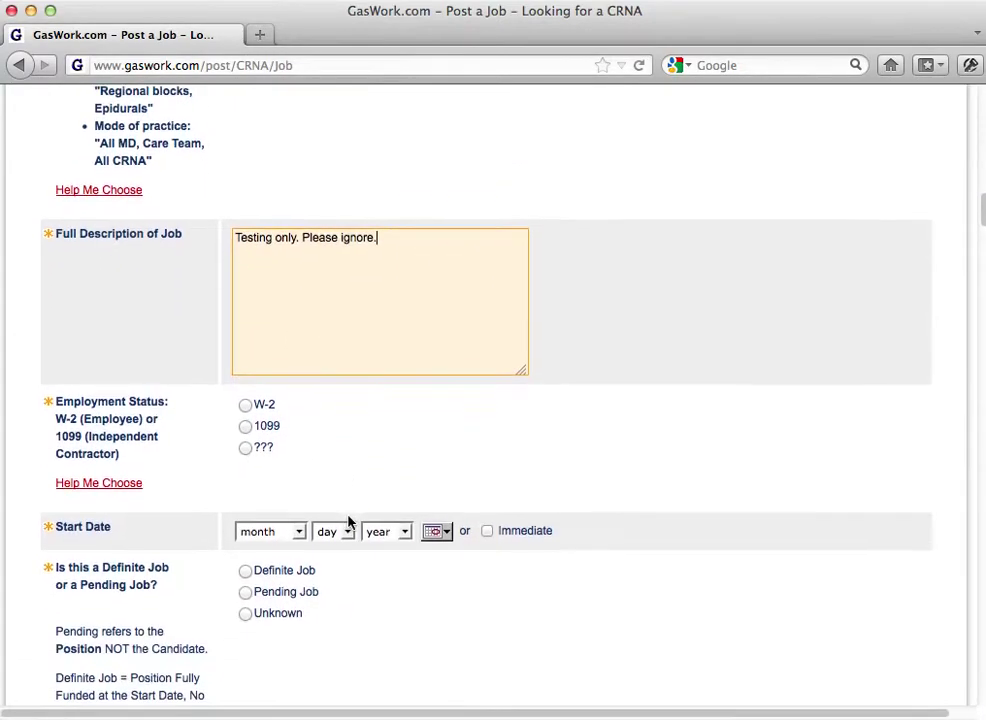
{"action": "left_click", "coordinate": [245, 402]}
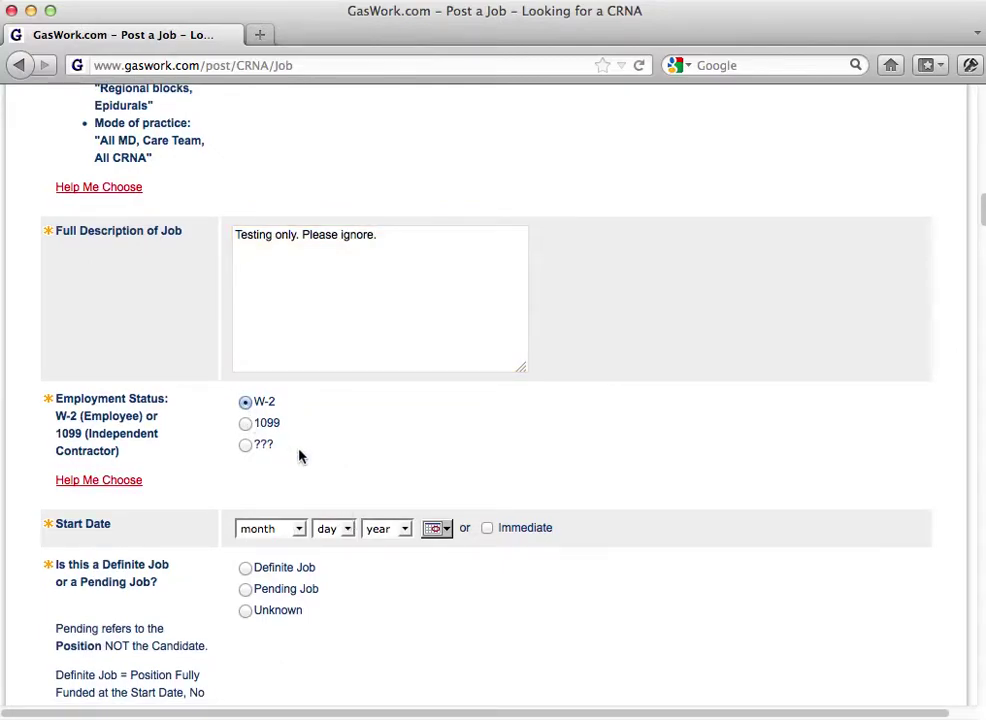
Set the start date to Immediate and mark the position as a Definite Job
{"action": "scroll", "coordinate": [300, 456], "scroll_direction": "down", "scroll_amount": 2}
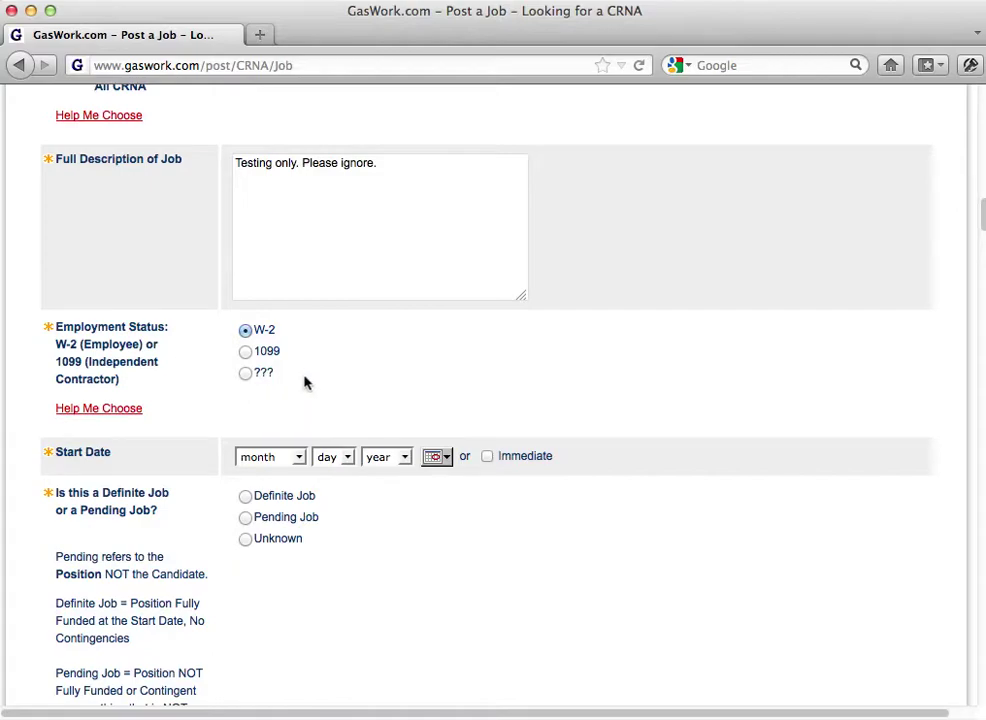
{"action": "scroll", "coordinate": [310, 384], "scroll_direction": "down", "scroll_amount": 1}
{"action": "scroll", "coordinate": [310, 384], "scroll_direction": "down", "scroll_amount": 1}
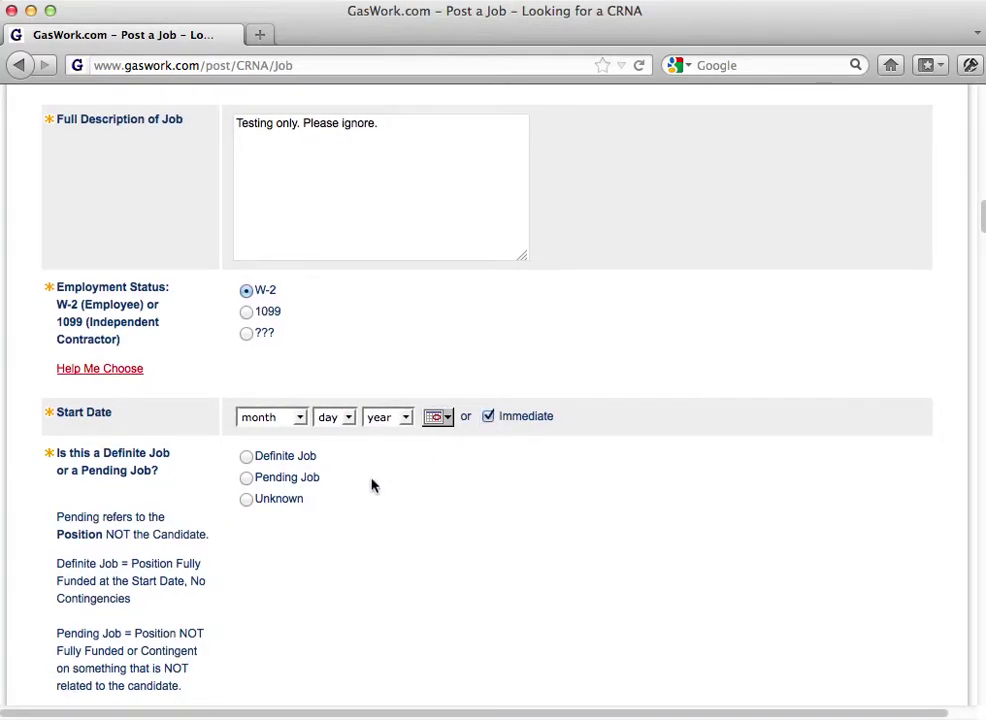
{"action": "scroll", "coordinate": [372, 486], "scroll_direction": "down", "scroll_amount": 5}
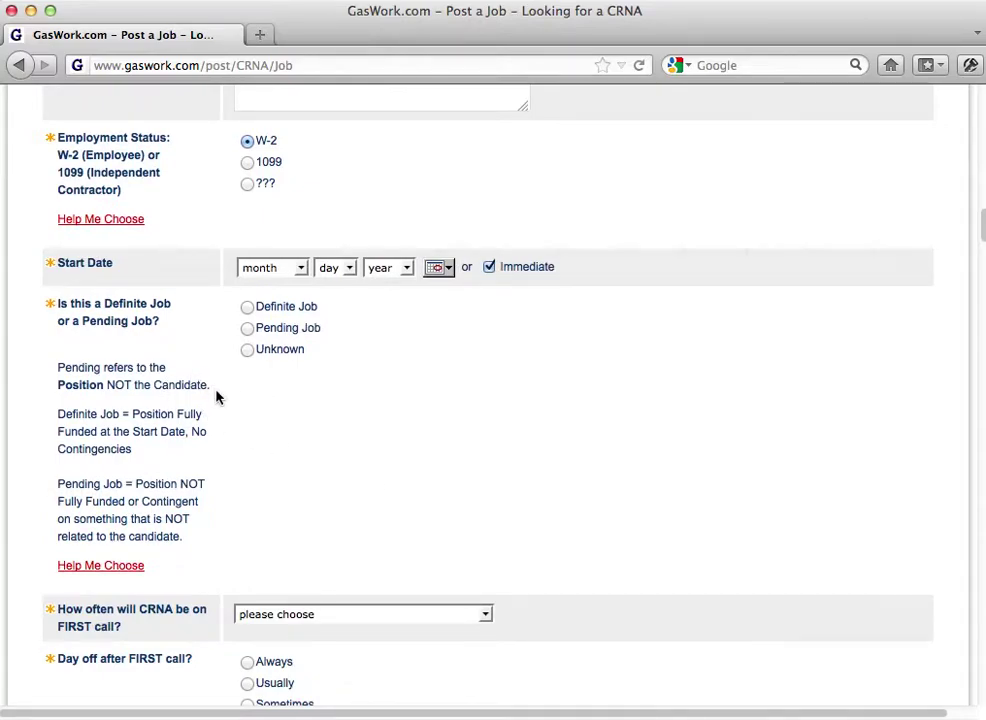
{"action": "left_click", "coordinate": [249, 308]}
Set the CRNA's first call to every FOURTH night and the day off after first call to Usually
{"action": "scroll", "coordinate": [303, 410], "scroll_direction": "down", "scroll_amount": 1}
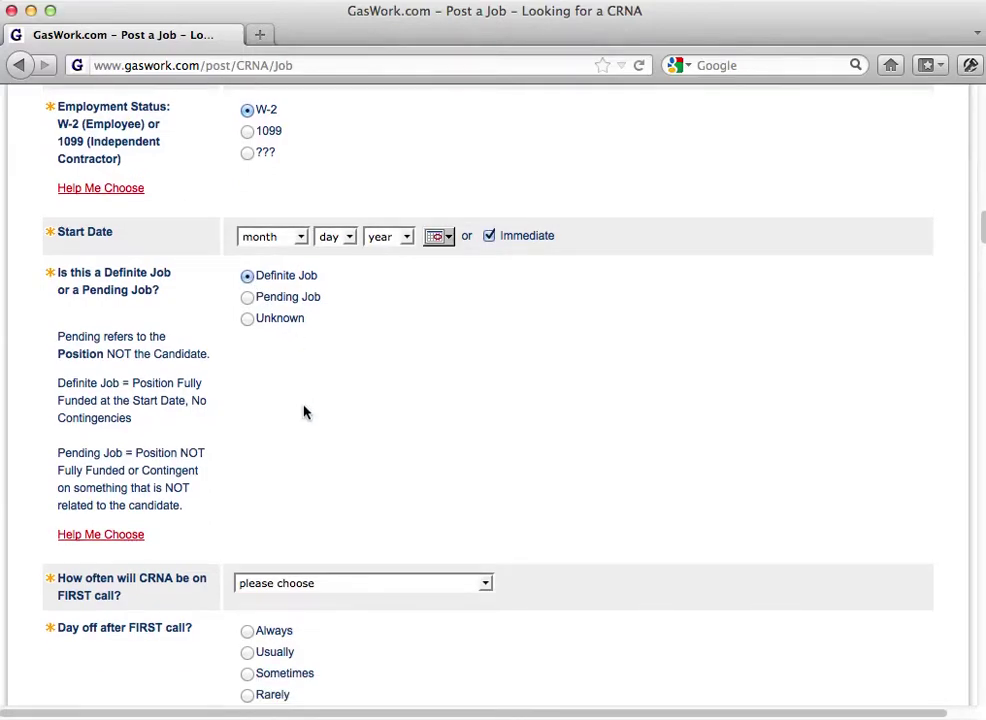
{"action": "scroll", "coordinate": [305, 412], "scroll_direction": "down", "scroll_amount": 2}
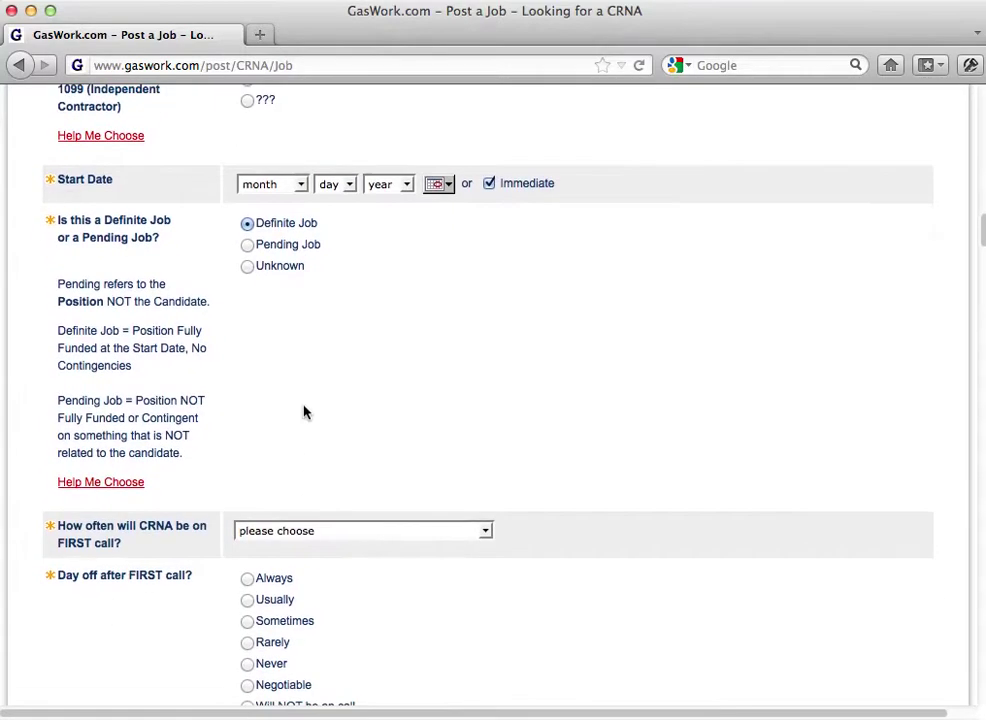
{"action": "scroll", "coordinate": [282, 375], "scroll_direction": "down", "scroll_amount": 2}
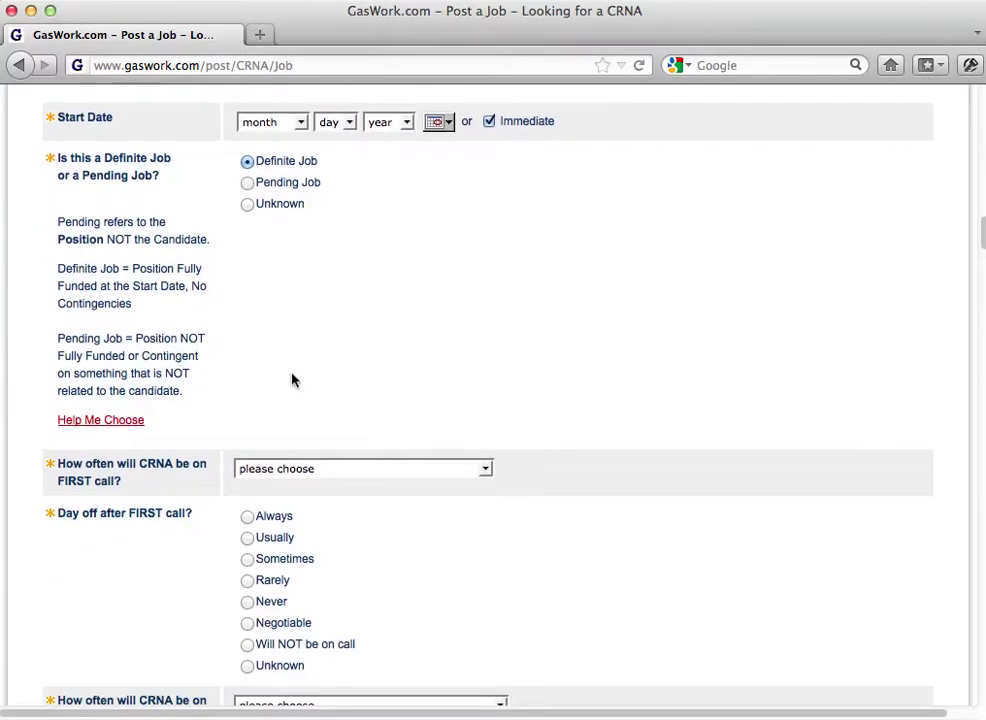
{"action": "scroll", "coordinate": [293, 379], "scroll_direction": "down", "scroll_amount": 1}
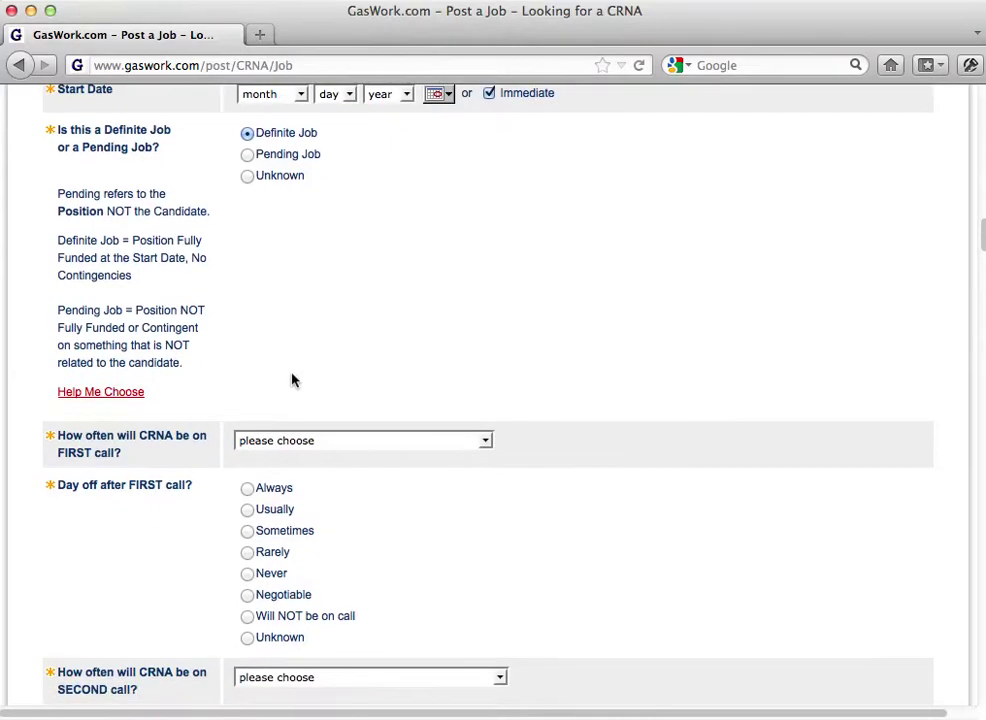
{"action": "left_click", "coordinate": [272, 440]}
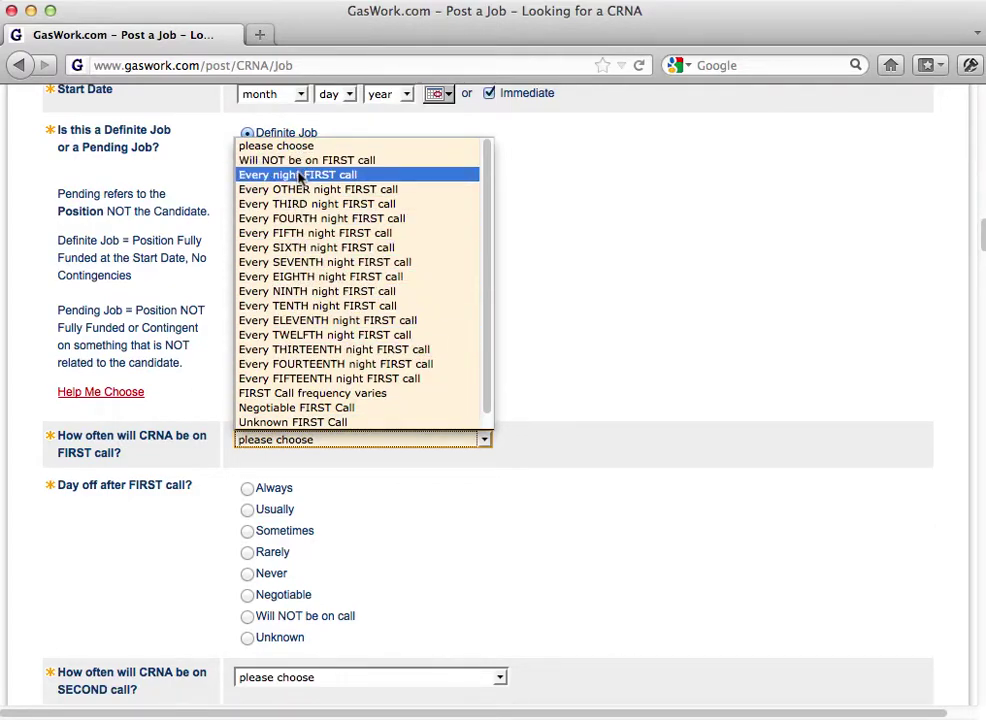
{"action": "left_click", "coordinate": [298, 219]}
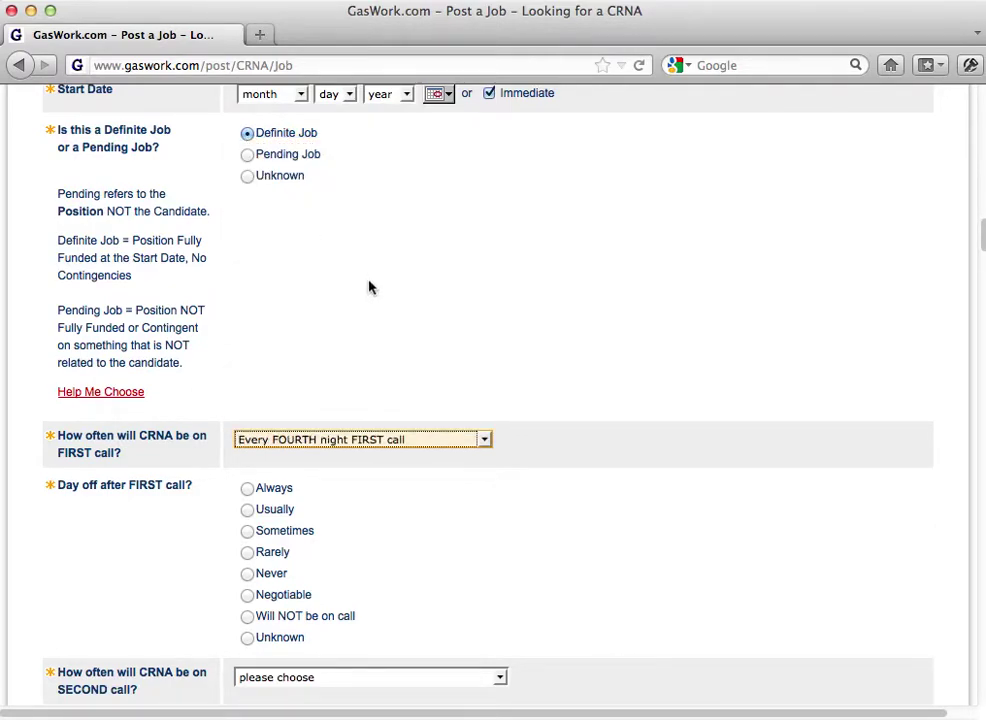
{"action": "scroll", "coordinate": [363, 279], "scroll_direction": "down", "scroll_amount": 5}
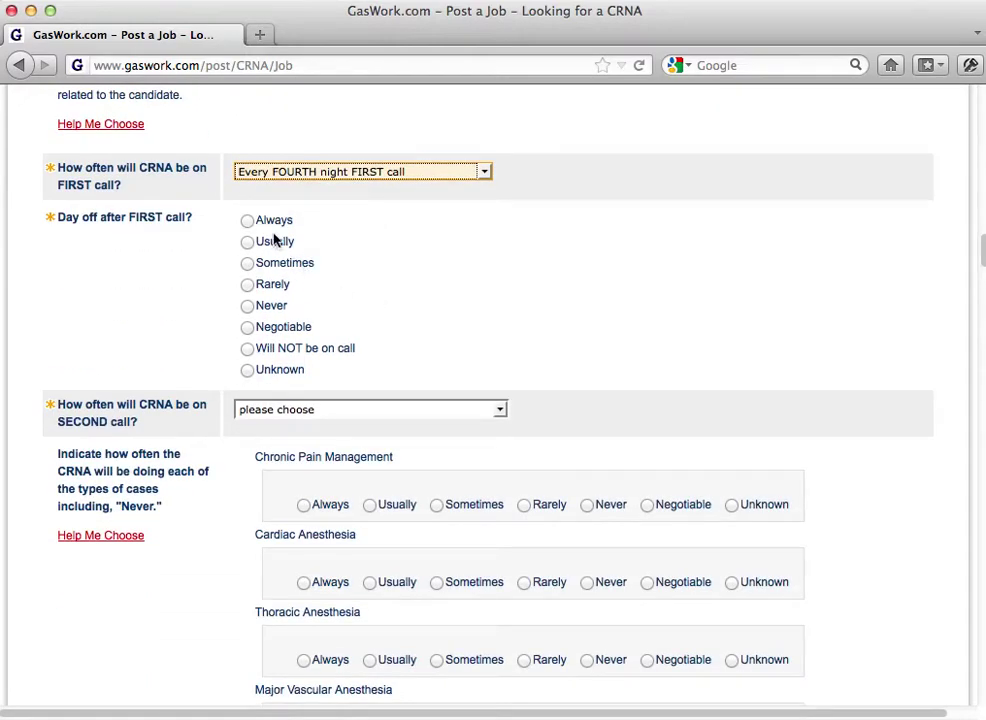
{"action": "left_click", "coordinate": [247, 241]}
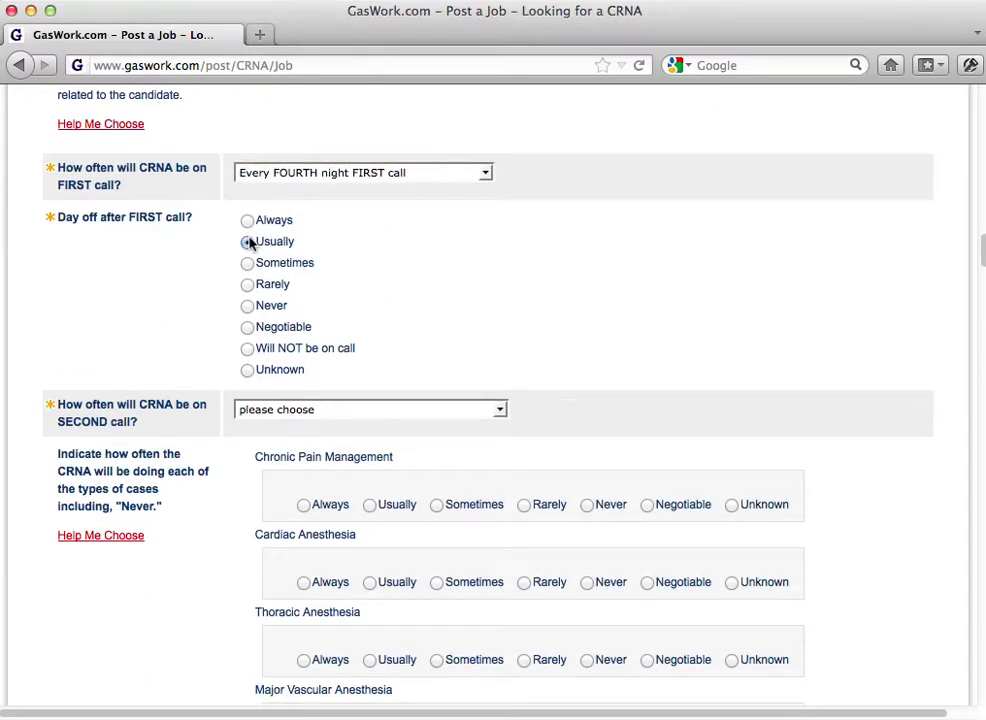
Set how often the CRNA will be on second call to every TENTH night
{"action": "scroll", "coordinate": [379, 262], "scroll_direction": "down", "scroll_amount": 3}
{"action": "left_click", "coordinate": [363, 288]}
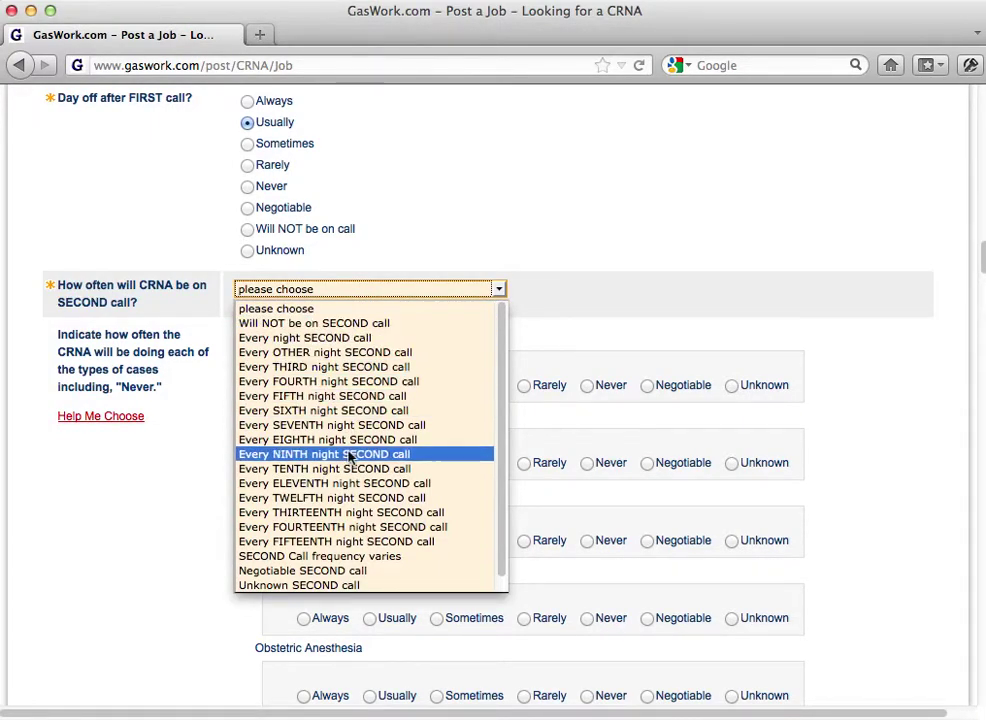
{"action": "left_click", "coordinate": [387, 468]}
Mark chronic pain management, cardiac anesthesia and thoracic anesthesia cases as Never
{"action": "scroll", "coordinate": [461, 184], "scroll_direction": "down", "scroll_amount": 4}
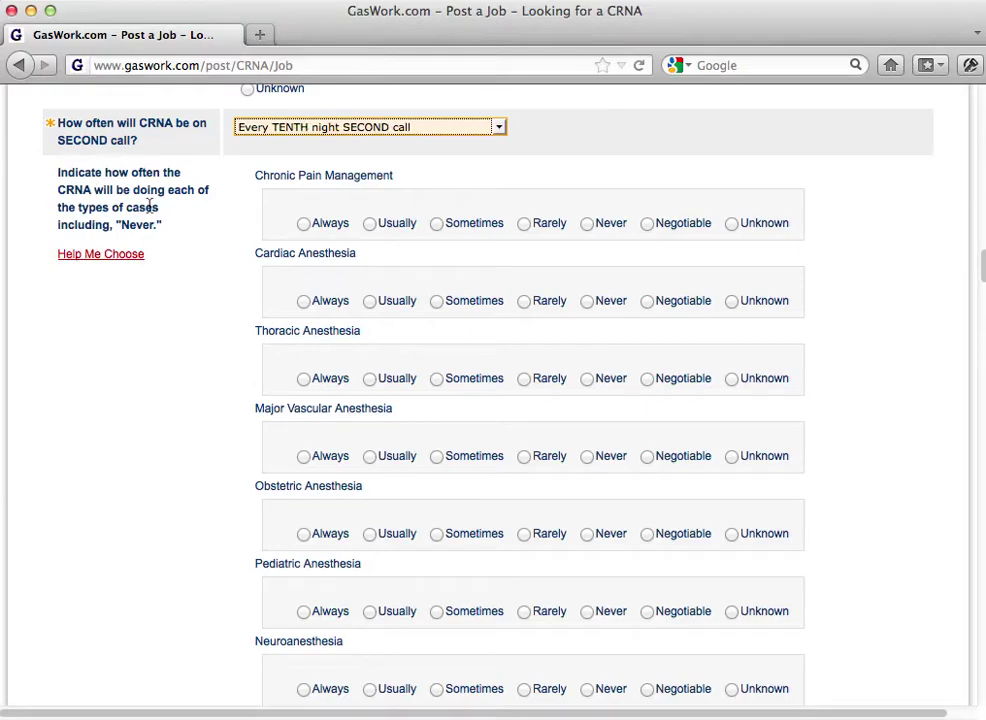
{"action": "scroll", "coordinate": [216, 226], "scroll_direction": "down", "scroll_amount": 1}
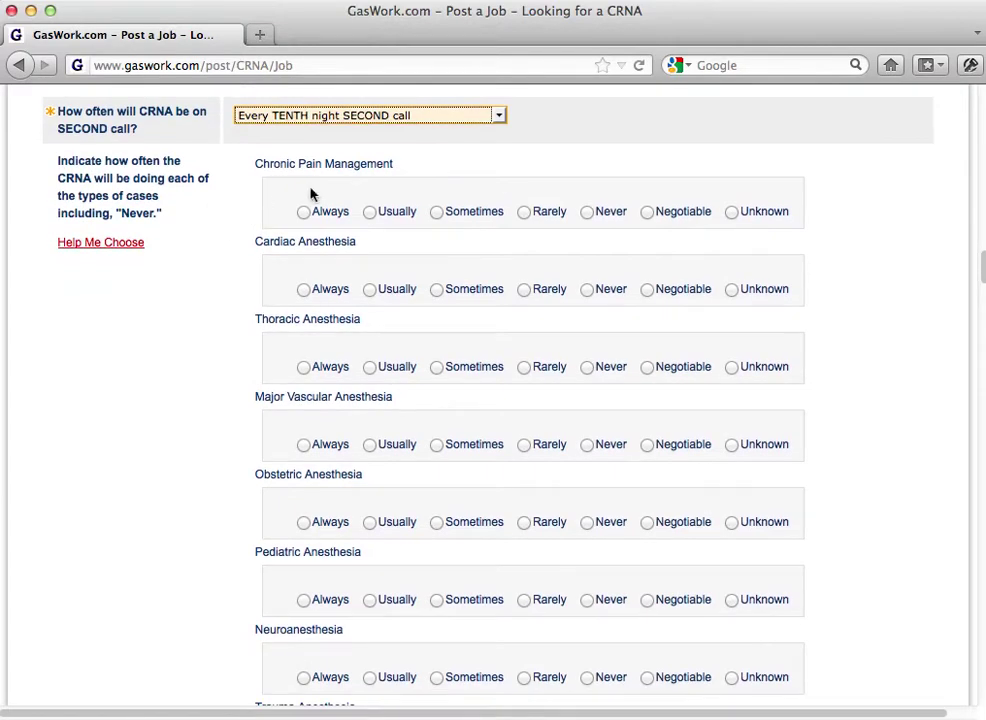
{"action": "left_click", "coordinate": [588, 213]}
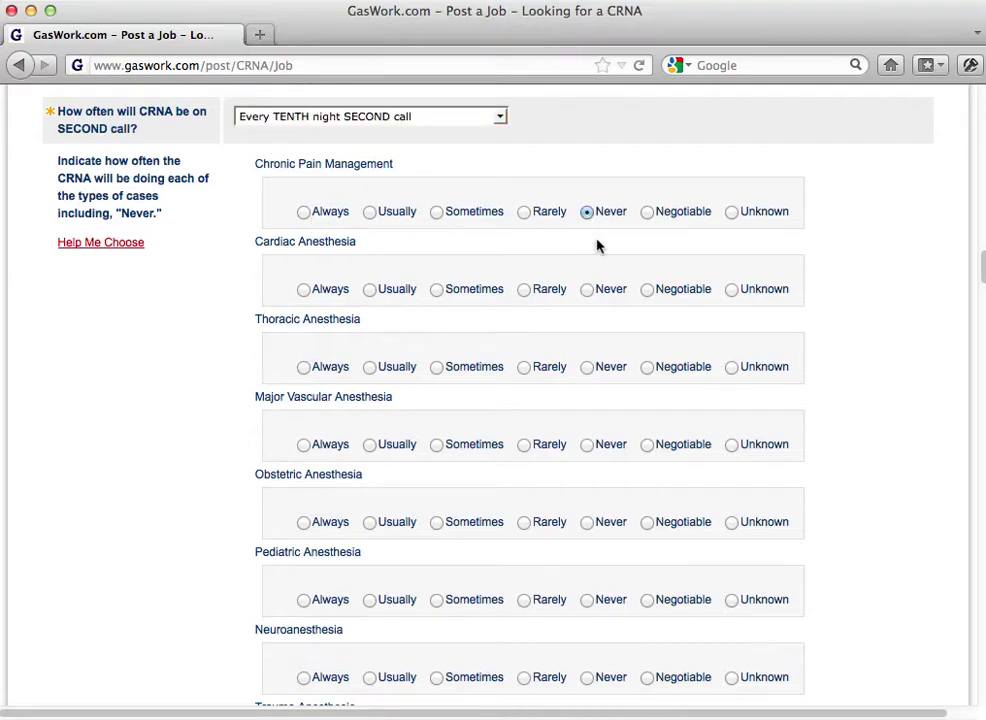
{"action": "scroll", "coordinate": [598, 244], "scroll_direction": "down", "scroll_amount": 1}
{"action": "left_click", "coordinate": [587, 243]}
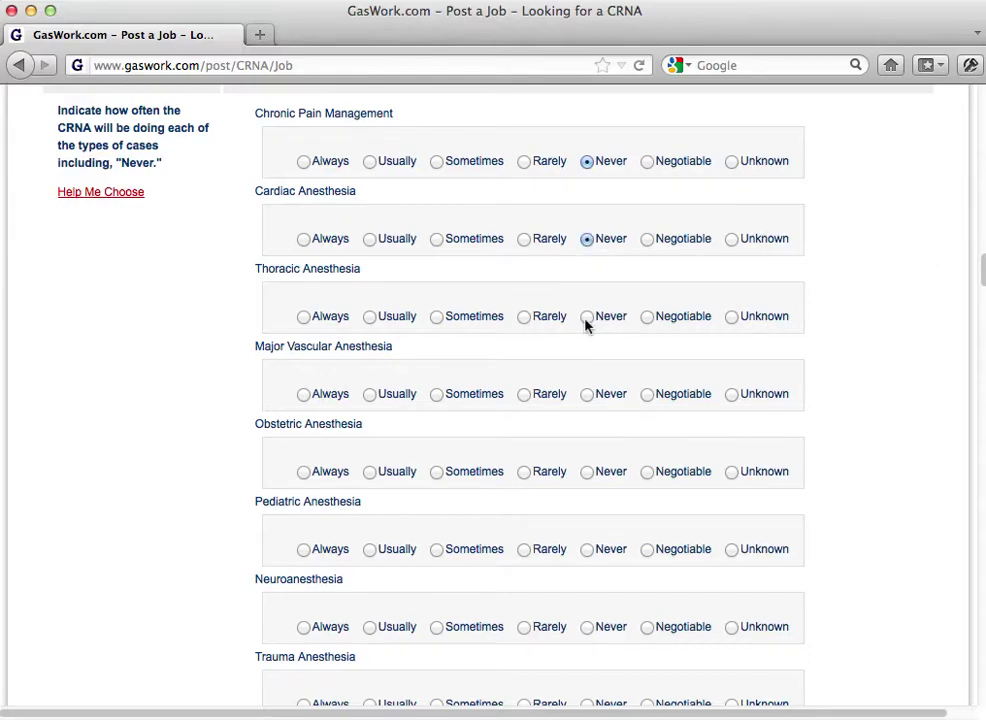
{"action": "left_click", "coordinate": [587, 318]}
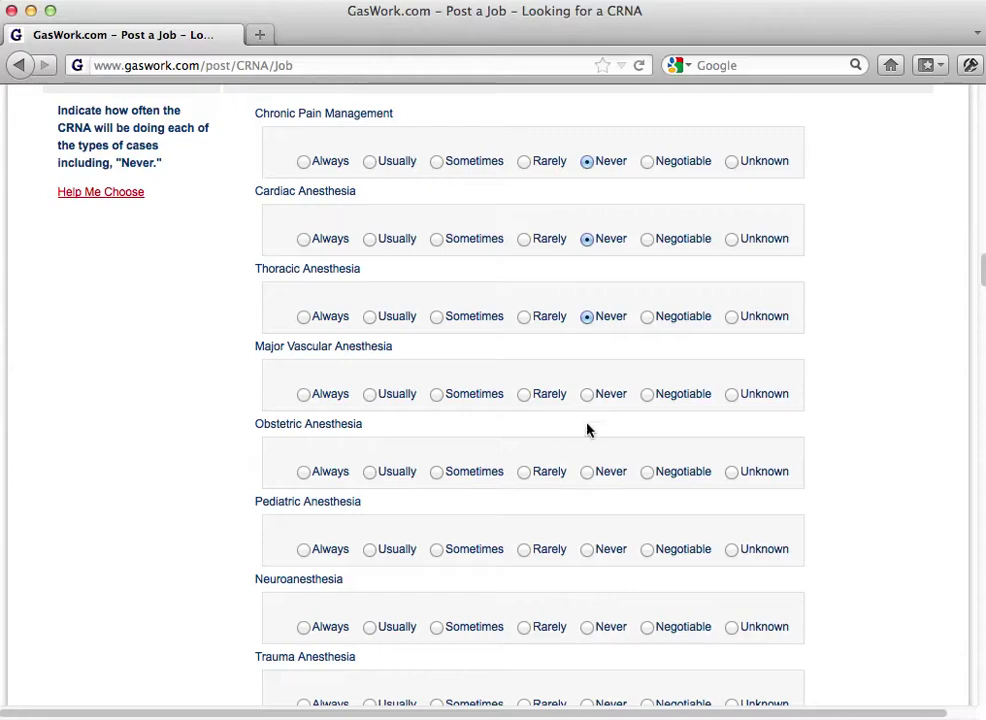
Mark major vascular anesthesia as Rarely, and obstetric and pediatric anesthesia as Sometimes
{"action": "left_click", "coordinate": [525, 397]}
{"action": "scroll", "coordinate": [524, 402], "scroll_direction": "down", "scroll_amount": 4}
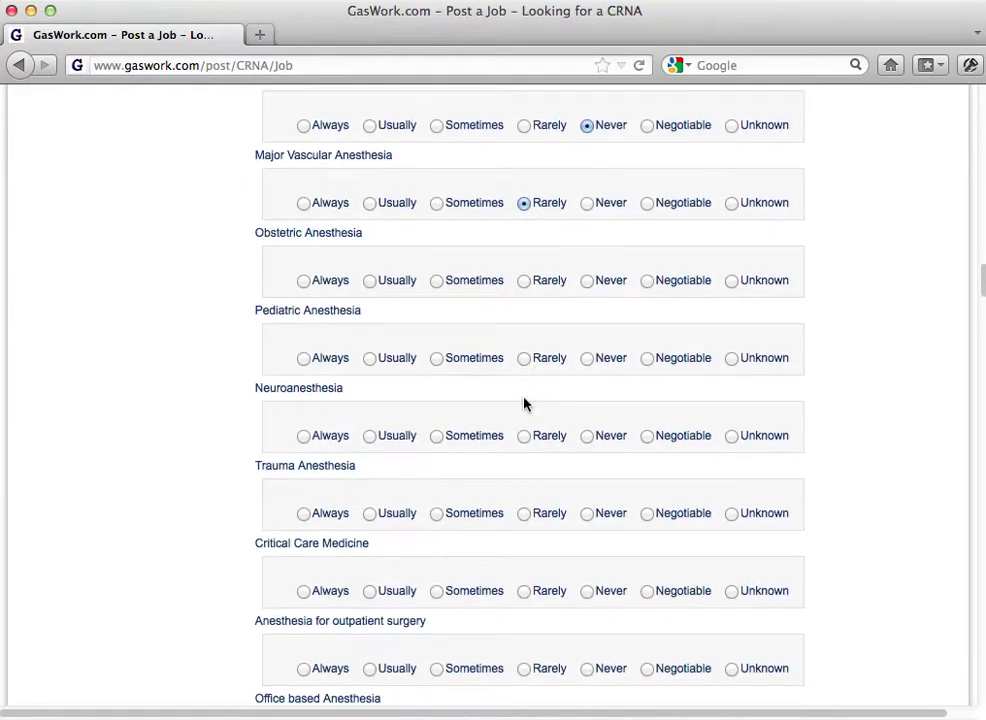
{"action": "left_click", "coordinate": [438, 283]}
{"action": "left_click", "coordinate": [438, 359]}
Mark neuroanesthesia and trauma anesthesia cases as Rarely
{"action": "scroll", "coordinate": [493, 365], "scroll_direction": "down", "scroll_amount": 1}
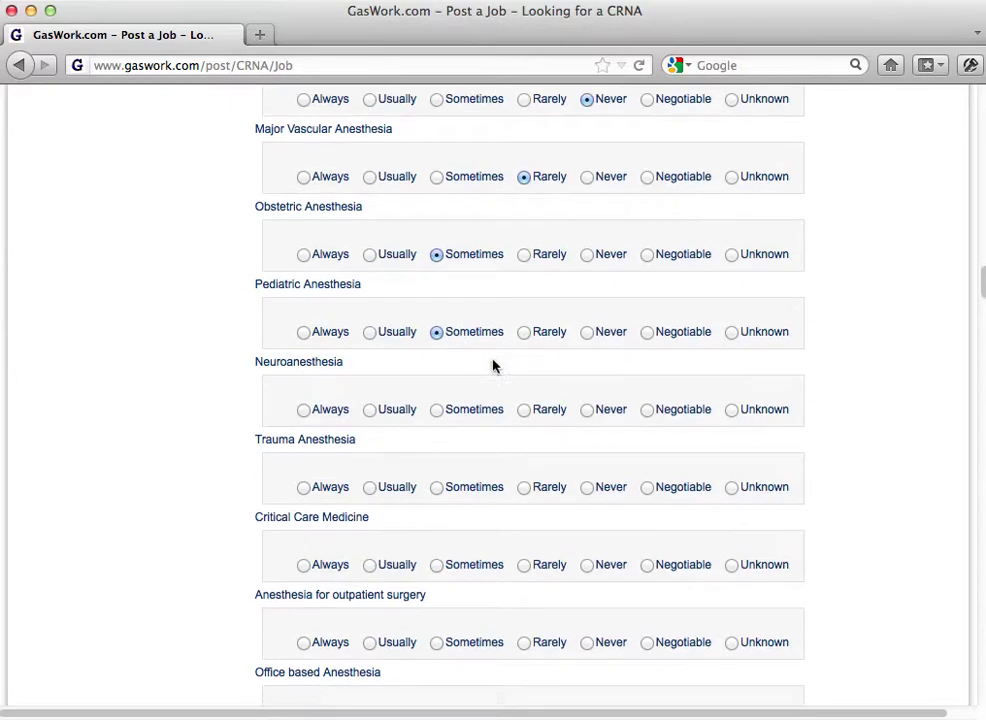
{"action": "scroll", "coordinate": [528, 397], "scroll_direction": "down", "scroll_amount": 4}
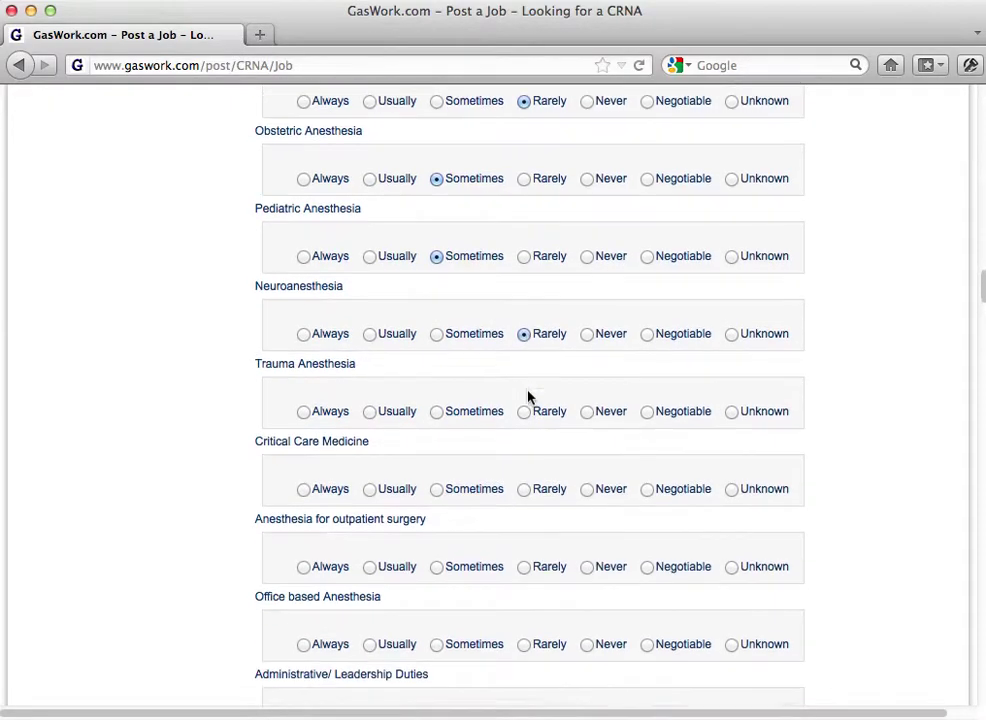
{"action": "left_click", "coordinate": [526, 302]}
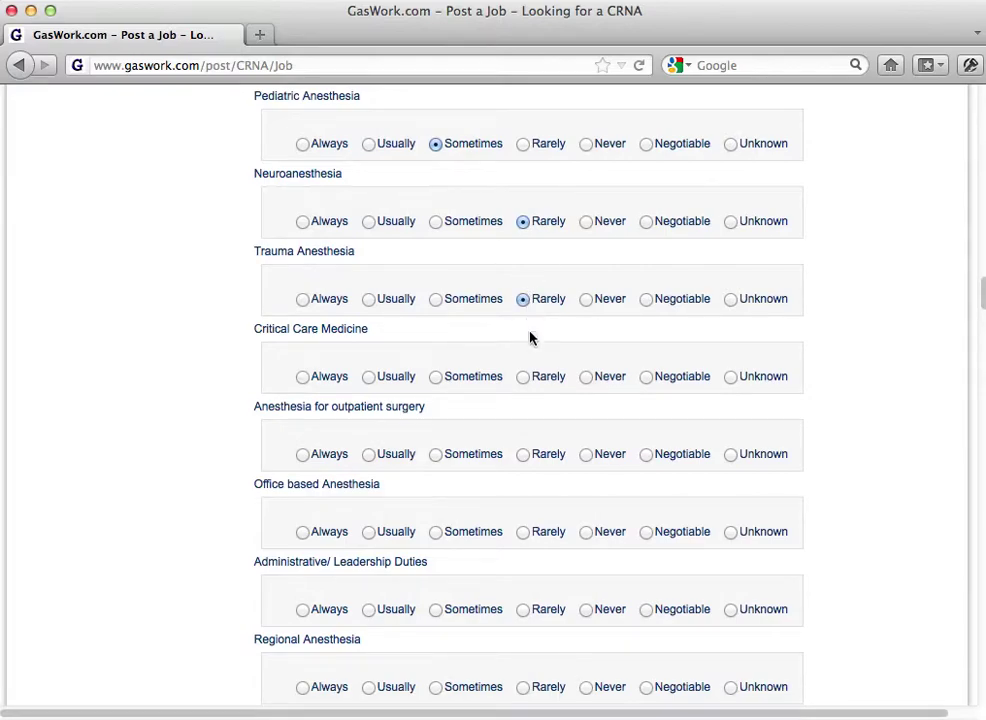
Mark critical care medicine and office based anesthesia as Never, and anesthesia for outpatient surgery as Usually
{"action": "left_click", "coordinate": [586, 377]}
{"action": "scroll", "coordinate": [550, 390], "scroll_direction": "down", "scroll_amount": 3}
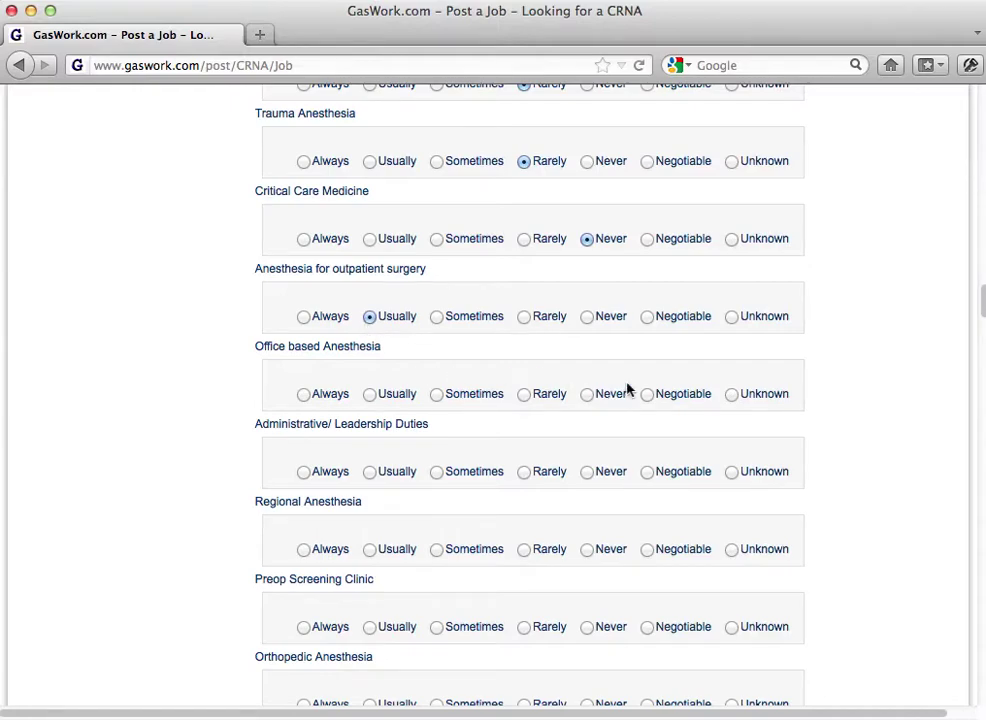
{"action": "scroll", "coordinate": [627, 390], "scroll_direction": "down", "scroll_amount": 2}
{"action": "left_click", "coordinate": [588, 324]}
Mark administrative/leadership duties as Rarely, and regional anesthesia, preop screening clinic and orthopedic anesthesia as Sometimes
{"action": "scroll", "coordinate": [566, 371], "scroll_direction": "down", "scroll_amount": 2}
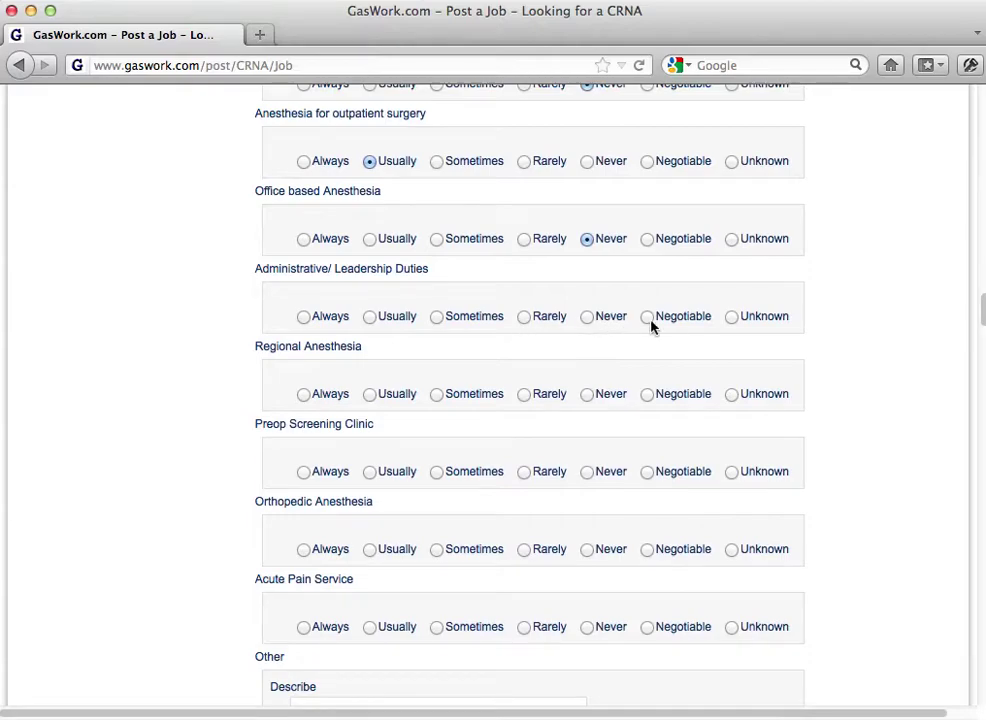
{"action": "left_click", "coordinate": [525, 320]}
{"action": "scroll", "coordinate": [530, 345], "scroll_direction": "down", "scroll_amount": 2}
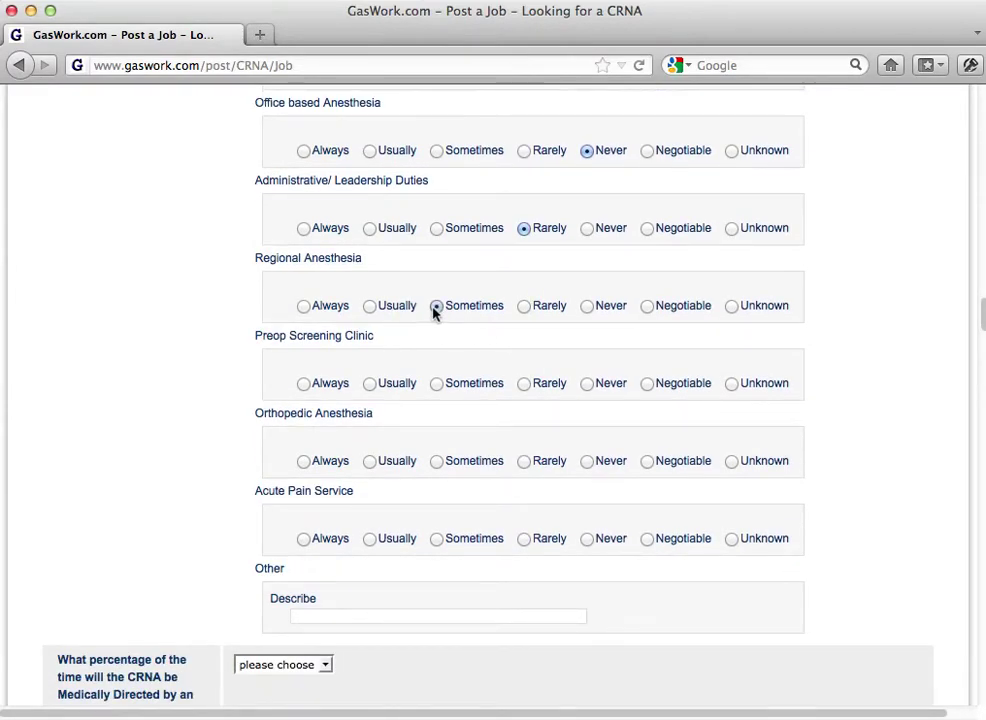
{"action": "scroll", "coordinate": [480, 350], "scroll_direction": "down", "scroll_amount": 3}
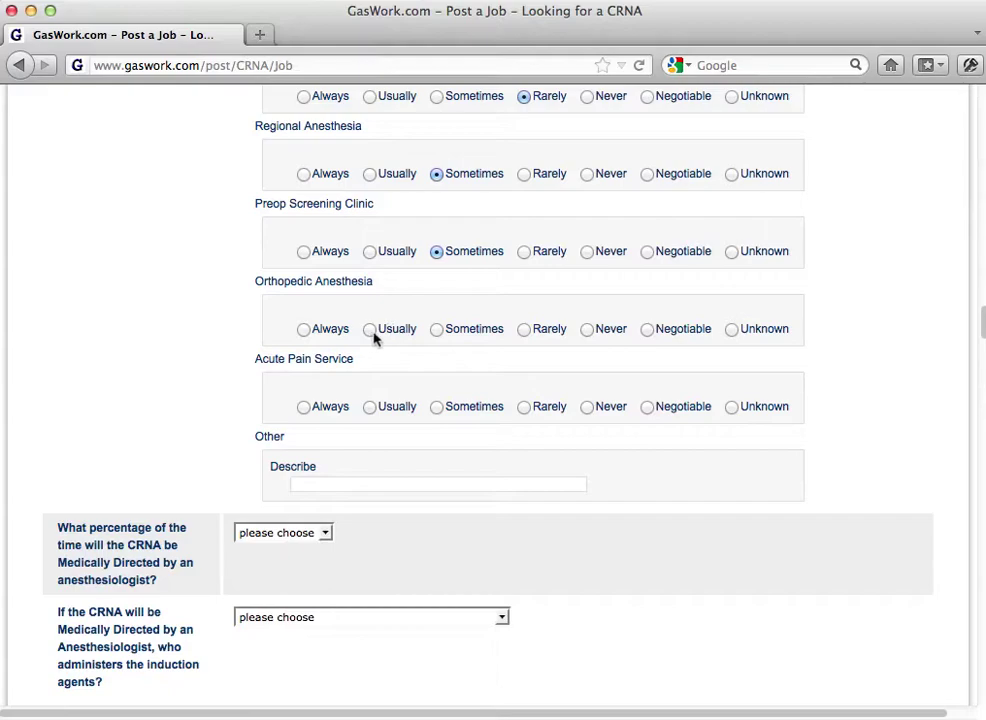
{"action": "scroll", "coordinate": [440, 337], "scroll_direction": "down", "scroll_amount": 3}
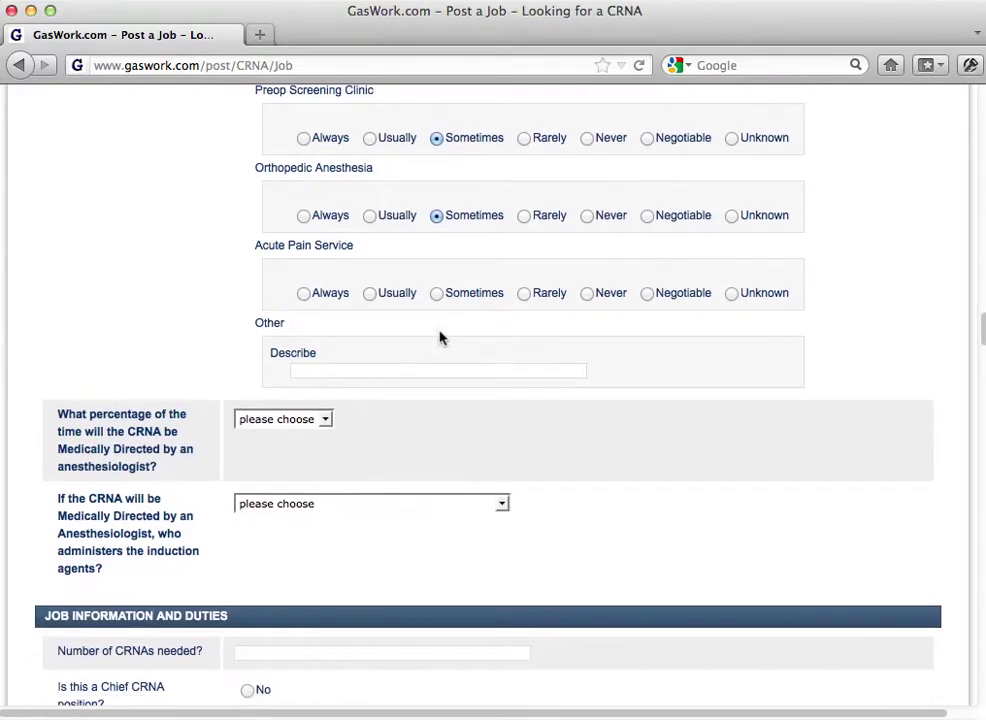
Mark acute pain service as Unknown and describe the other case types as "Testing only. Please ignore."
{"action": "left_click", "coordinate": [732, 296]}
{"action": "left_click", "coordinate": [342, 368]}
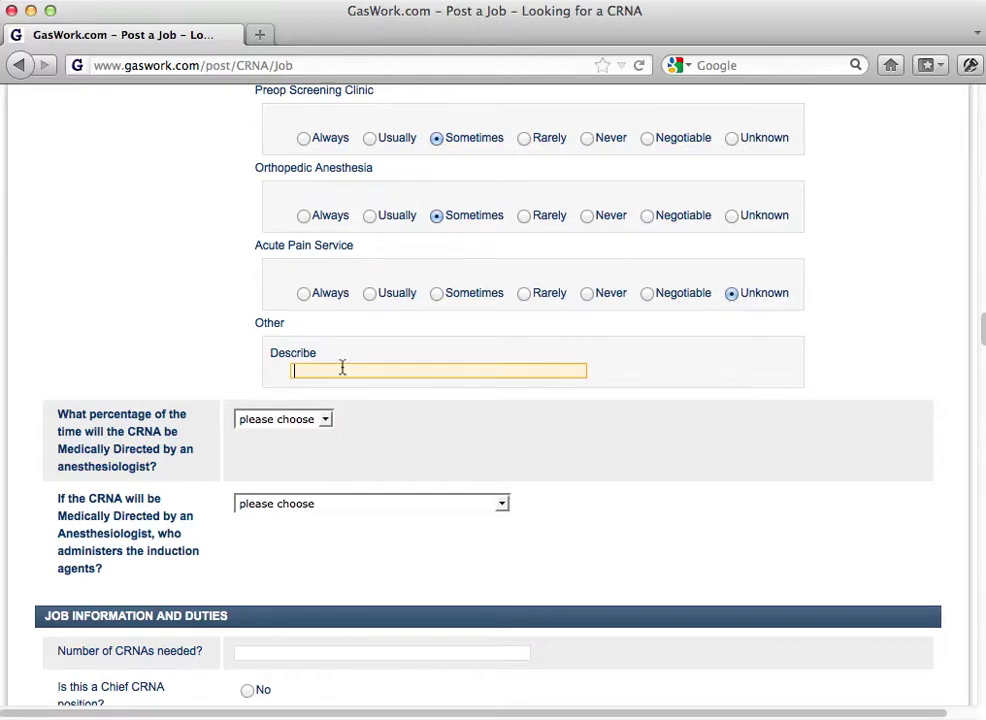
{"action": "type", "text": "Testing only. Please ignore."}
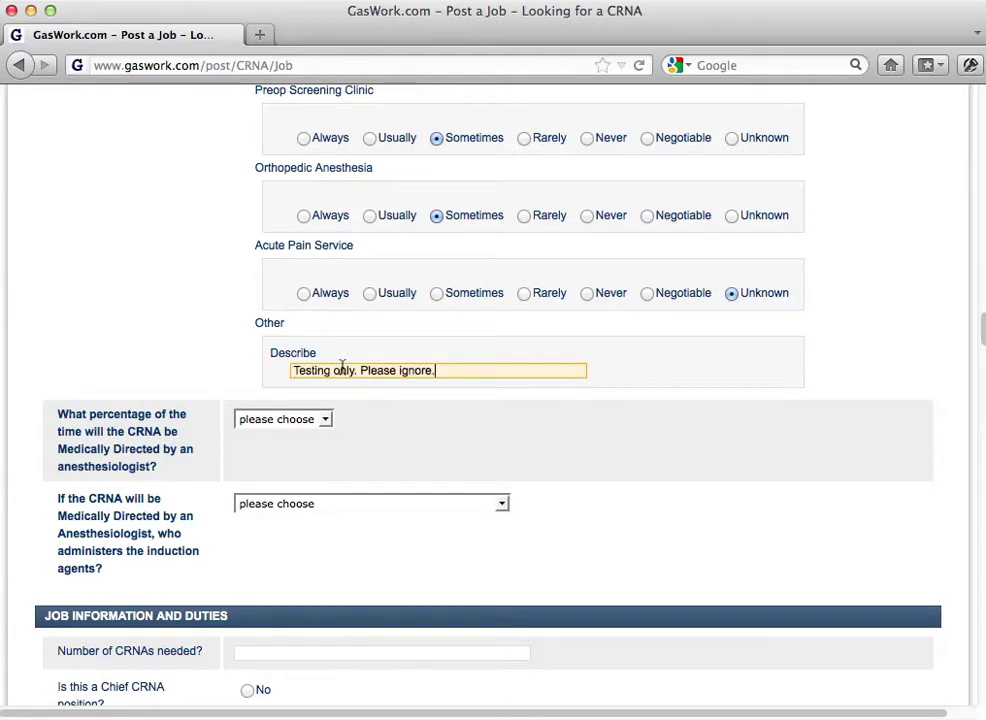
Set the percentage of time the CRNA is medically directed by an anesthesiologist to Never
{"action": "scroll", "coordinate": [397, 419], "scroll_direction": "down", "scroll_amount": 3}
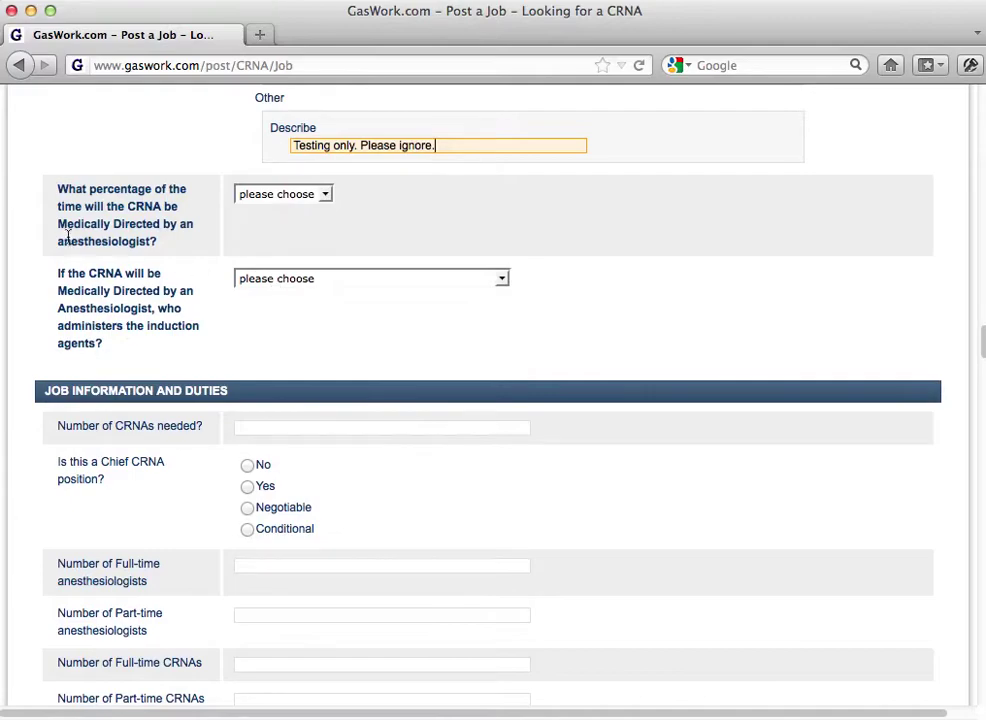
{"action": "left_click", "coordinate": [261, 196]}
{"action": "left_click", "coordinate": [261, 195]}
{"action": "left_click", "coordinate": [260, 194]}
{"action": "left_click", "coordinate": [258, 343]}
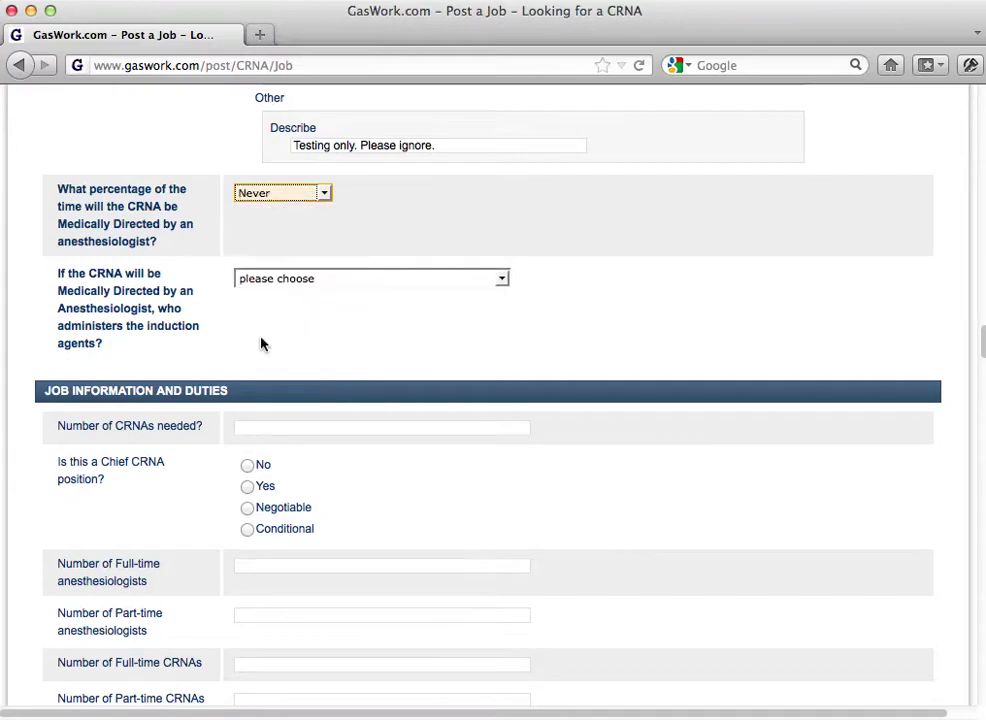
{"action": "left_click", "coordinate": [262, 281]}
{"action": "left_click", "coordinate": [264, 279]}
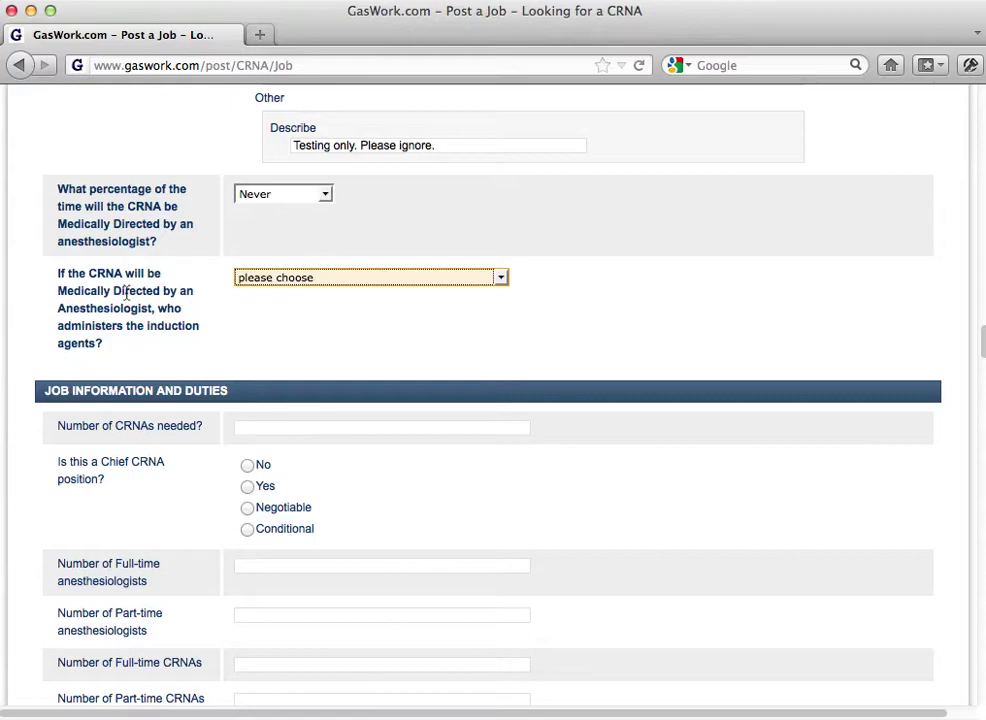
{"action": "scroll", "coordinate": [250, 301], "scroll_direction": "down", "scroll_amount": 2}
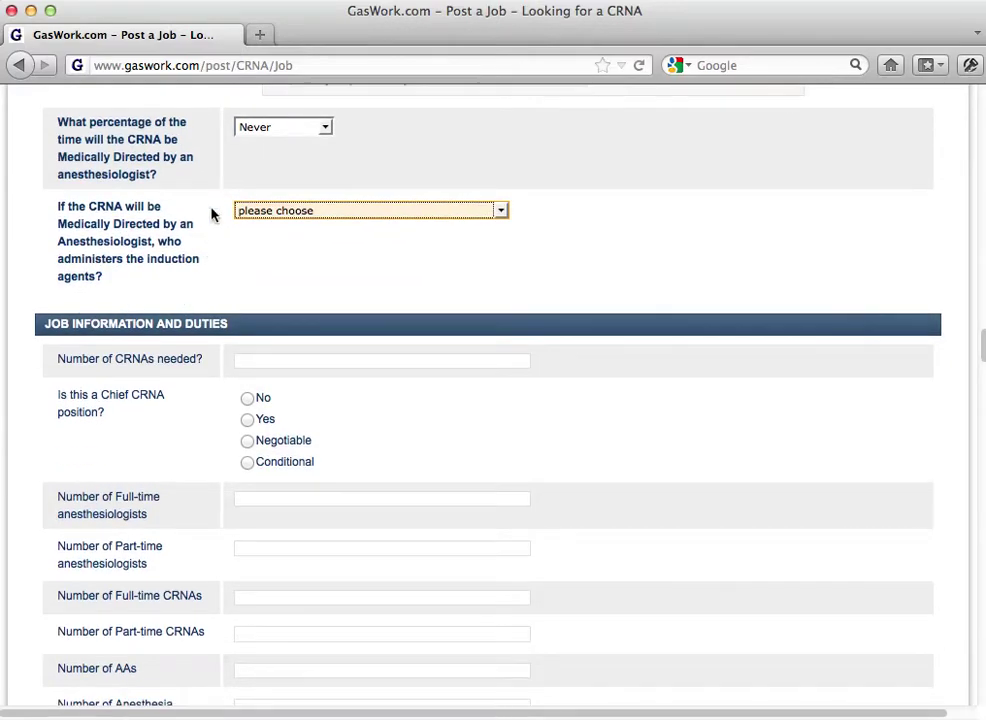
Enter 1 as the number of CRNAs needed and answer Yes for a Chief CRNA position
{"action": "scroll", "coordinate": [200, 263], "scroll_direction": "down", "scroll_amount": 3}
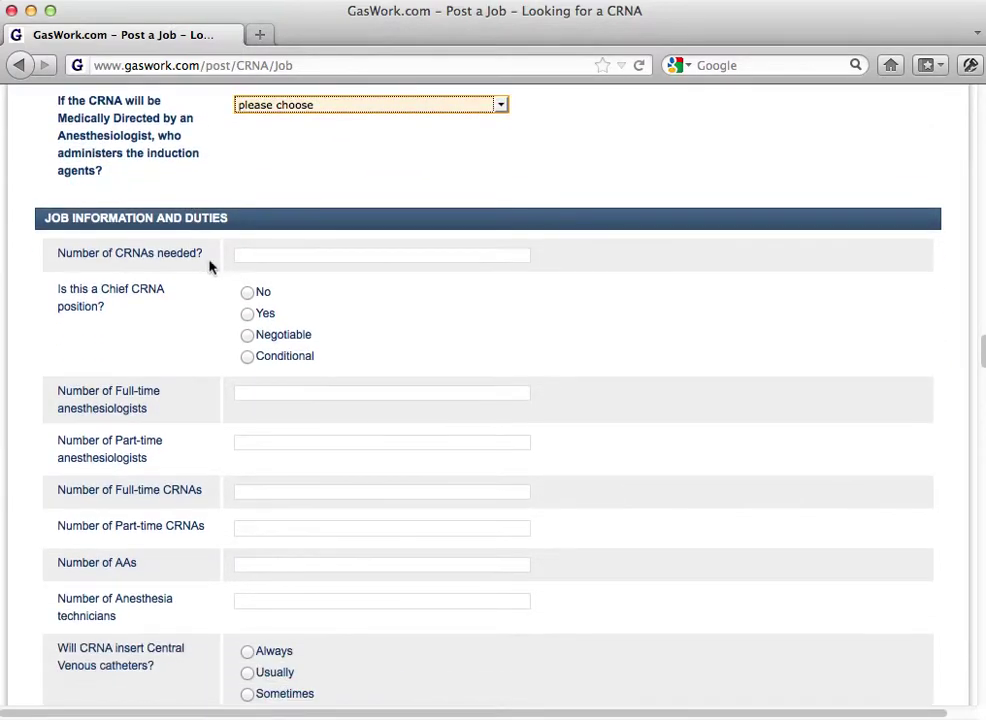
{"action": "left_click", "coordinate": [269, 256]}
{"action": "type", "text": "1"}
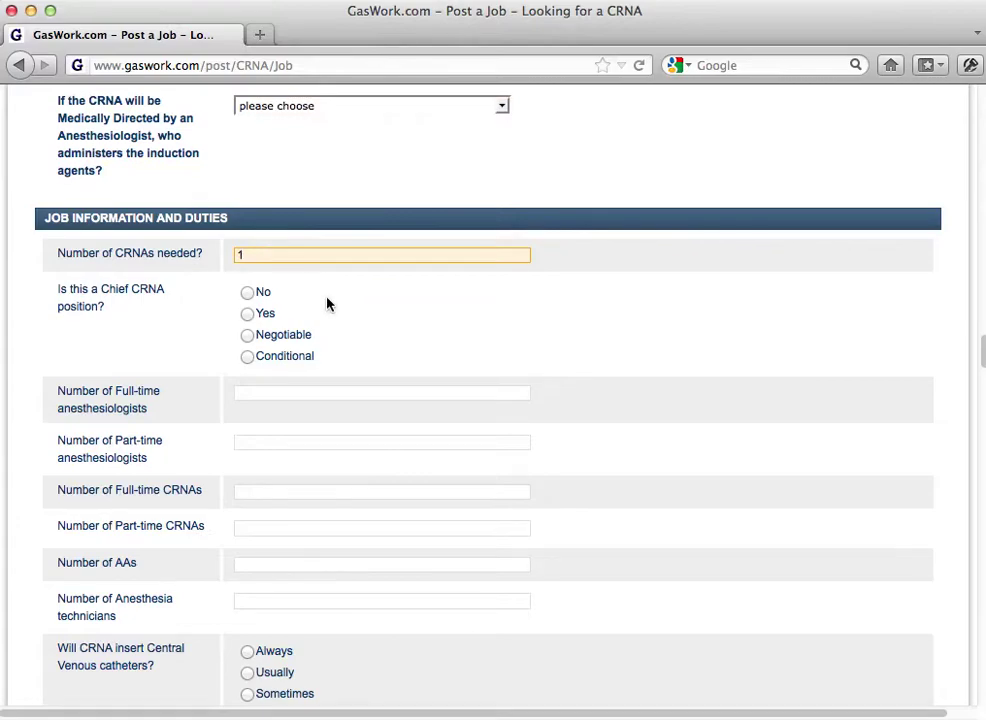
{"action": "scroll", "coordinate": [328, 303], "scroll_direction": "down", "scroll_amount": 2}
{"action": "left_click", "coordinate": [247, 232]}
Enter 0 for both the number of full-time and the number of part-time anesthesiologists
{"action": "left_click", "coordinate": [256, 312]}
{"action": "scroll", "coordinate": [255, 315], "scroll_direction": "down", "scroll_amount": 2}
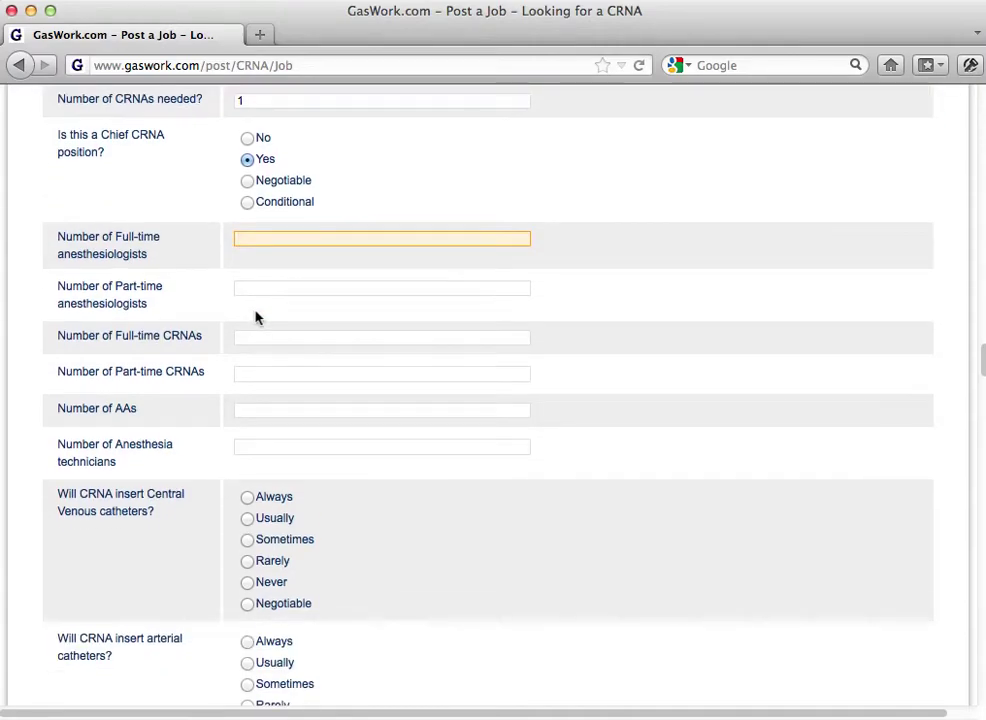
{"action": "type", "text": "0"}
{"action": "left_click", "coordinate": [264, 291]}
{"action": "type", "text": "0"}
Enter 5 full-time CRNAs, 2 part-time CRNAs, 0 AAs and 1 anesthesia technician
{"action": "left_click", "coordinate": [261, 338]}
{"action": "type", "text": "5"}
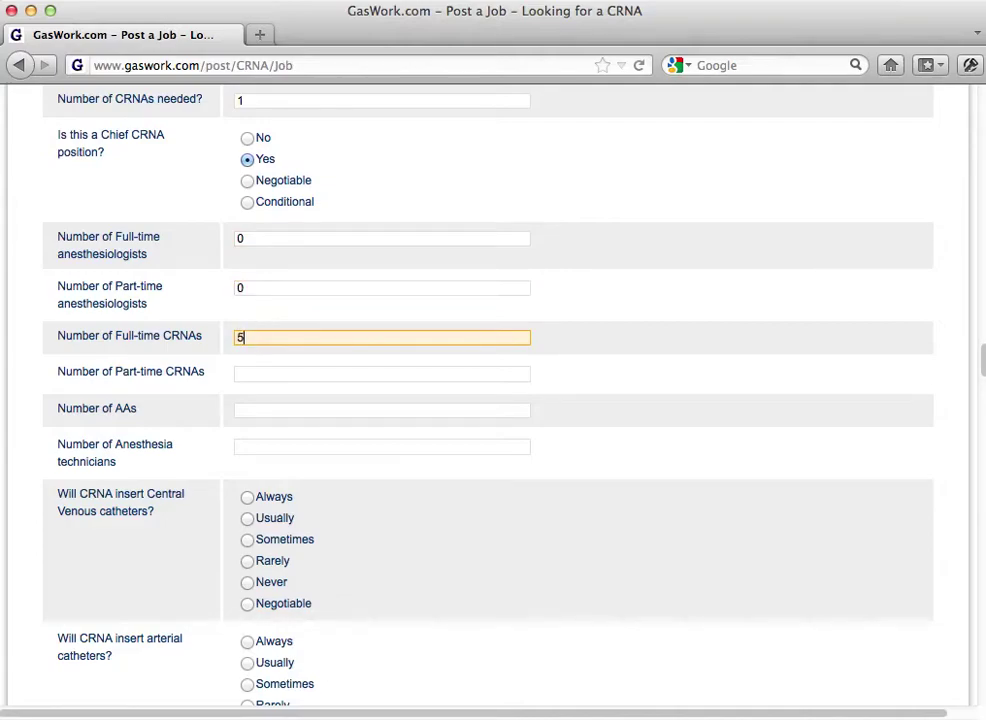
{"action": "left_click", "coordinate": [260, 374]}
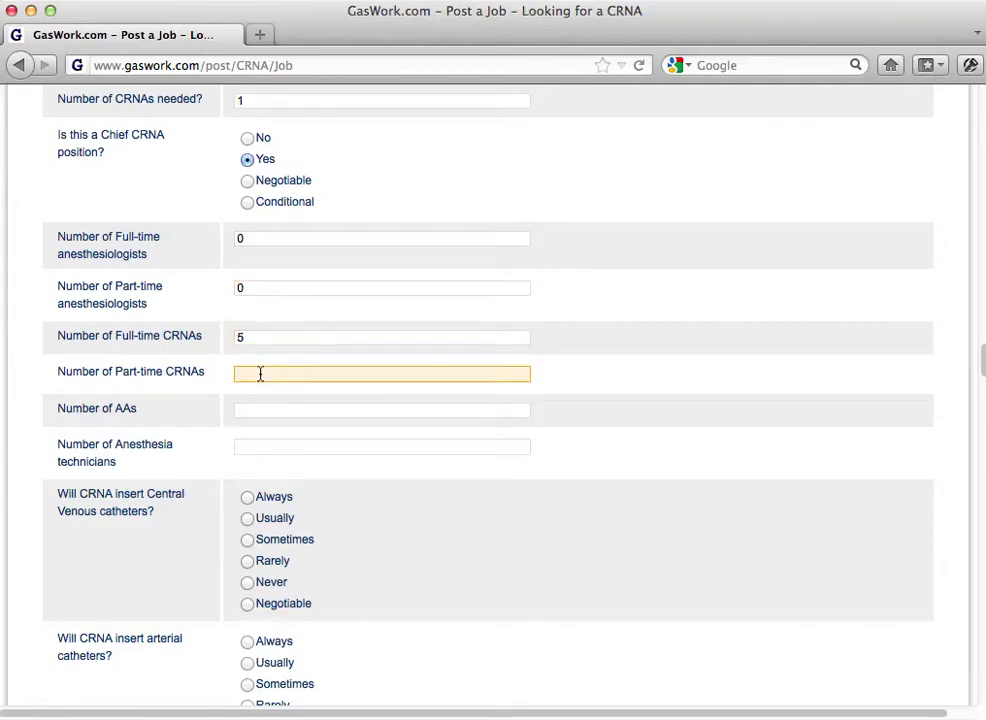
{"action": "left_click", "coordinate": [261, 410]}
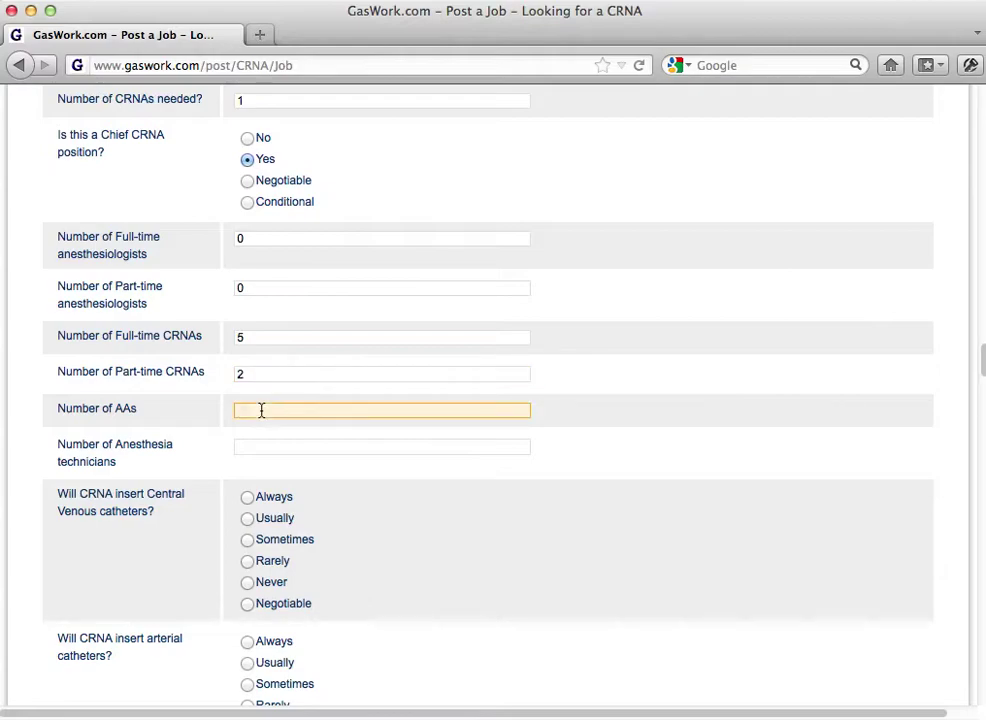
{"action": "type", "text": "0"}
{"action": "left_click", "coordinate": [254, 445]}
{"action": "type", "text": "1"}
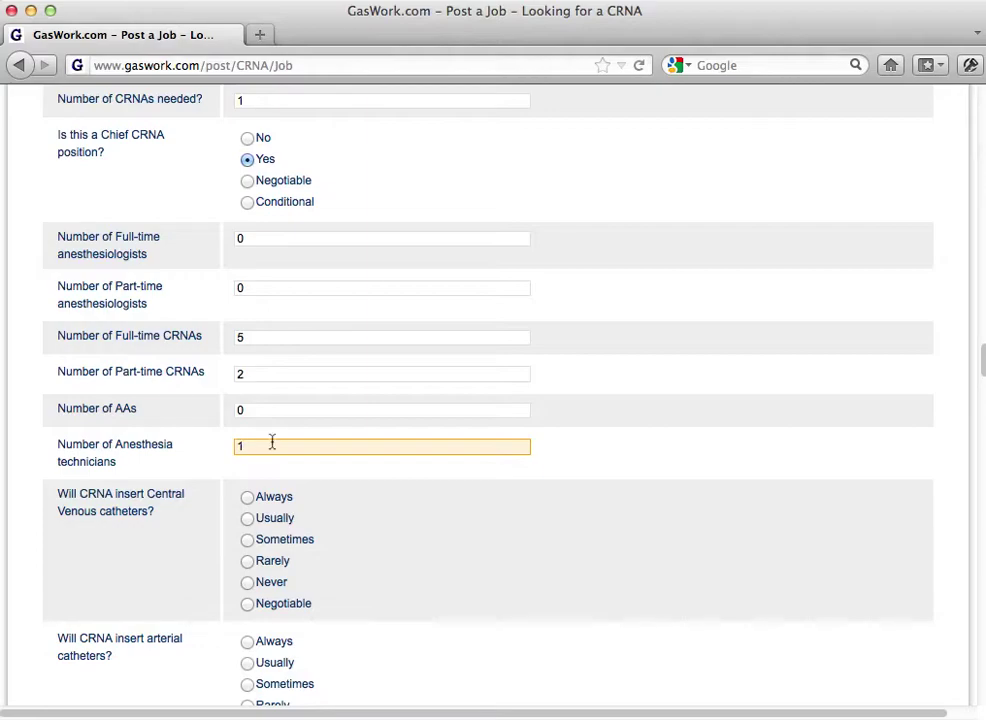
Mark insertion of central venous catheters and arterial catheters by the CRNA as Rarely
{"action": "scroll", "coordinate": [268, 438], "scroll_direction": "down", "scroll_amount": 5}
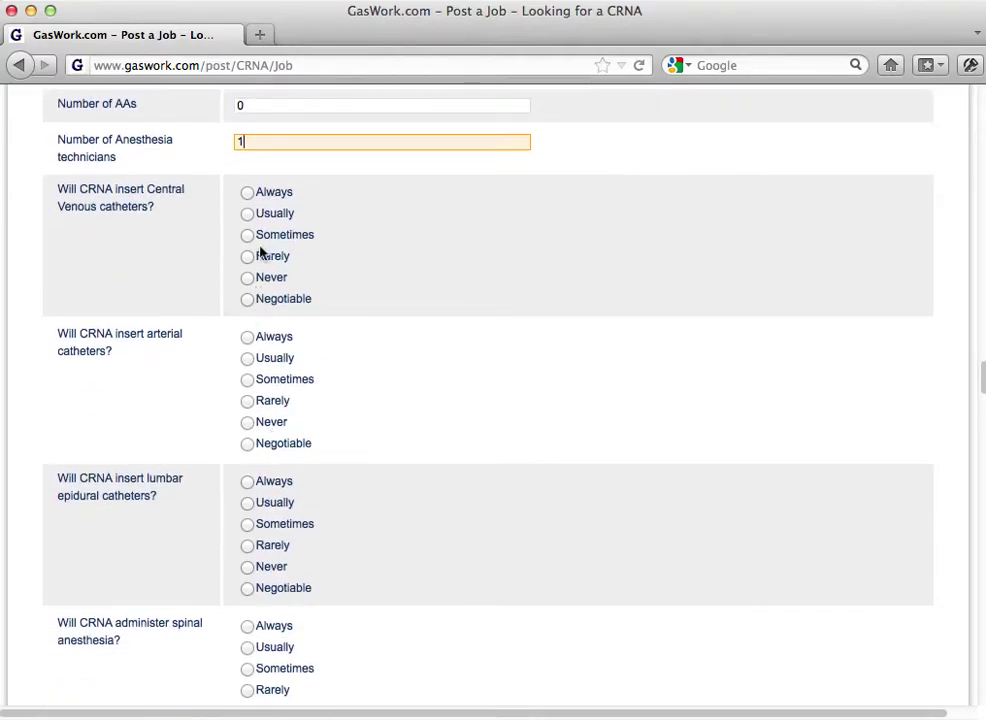
{"action": "left_click", "coordinate": [247, 257]}
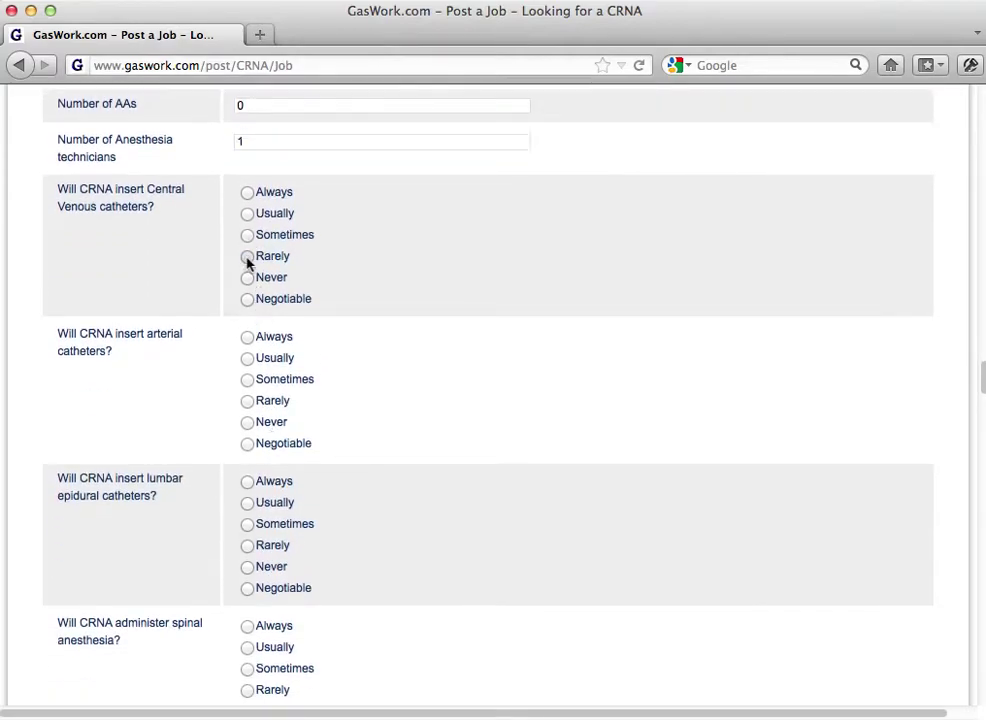
{"action": "left_click", "coordinate": [247, 401]}
Mark lumbar epidural catheter insertion and spinal anesthesia by the CRNA as Sometimes
{"action": "scroll", "coordinate": [326, 400], "scroll_direction": "down", "scroll_amount": 5}
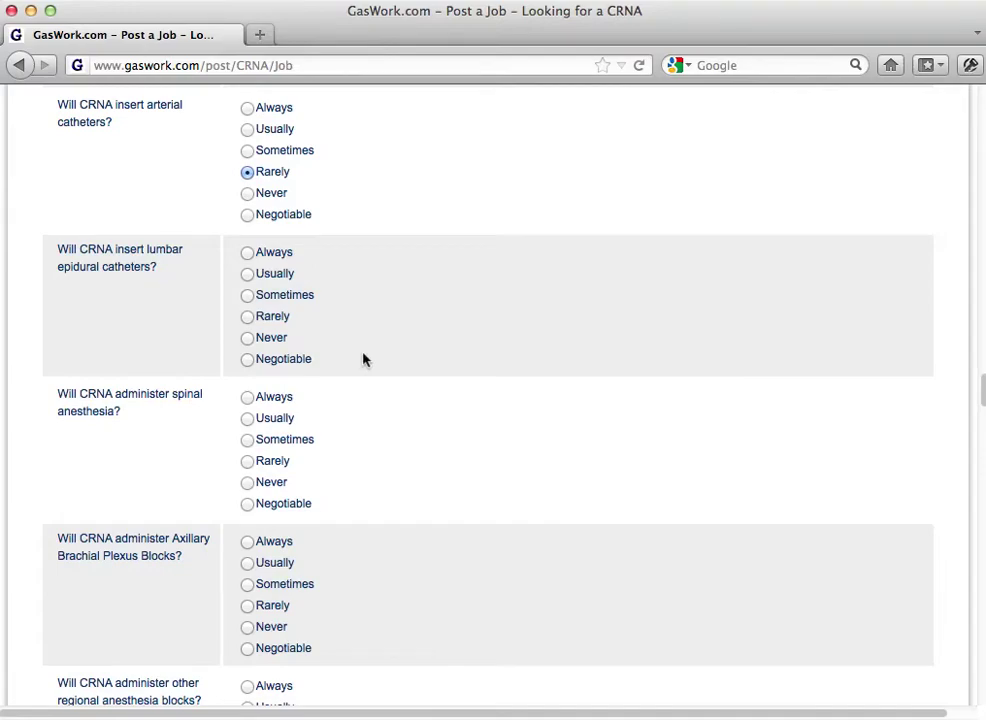
{"action": "scroll", "coordinate": [364, 360], "scroll_direction": "down", "scroll_amount": 1}
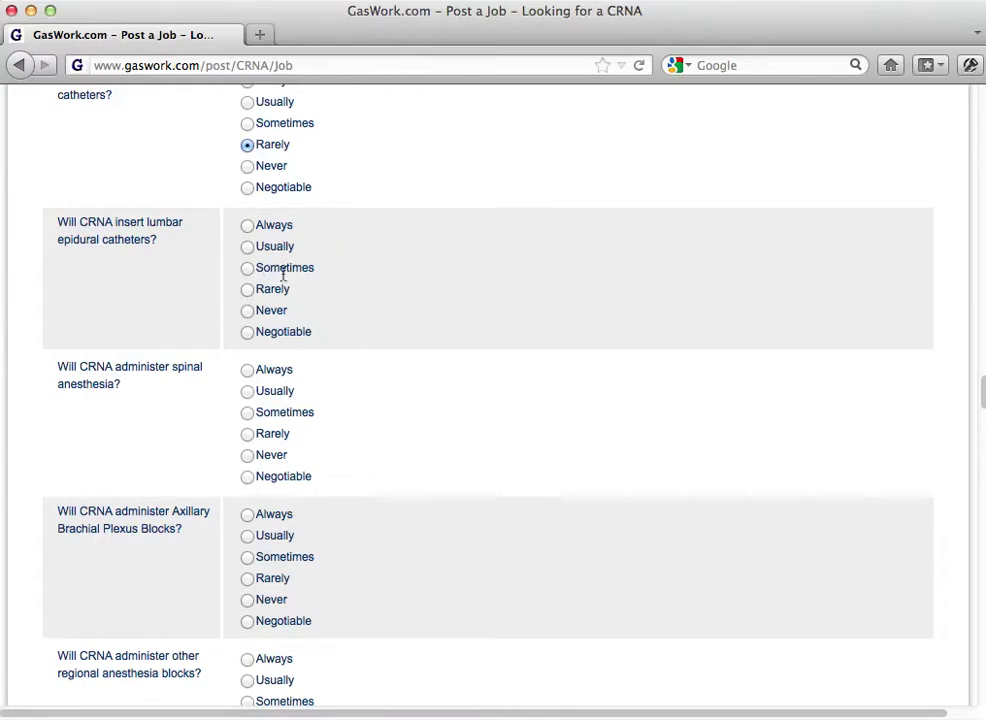
{"action": "scroll", "coordinate": [338, 293], "scroll_direction": "down", "scroll_amount": 1}
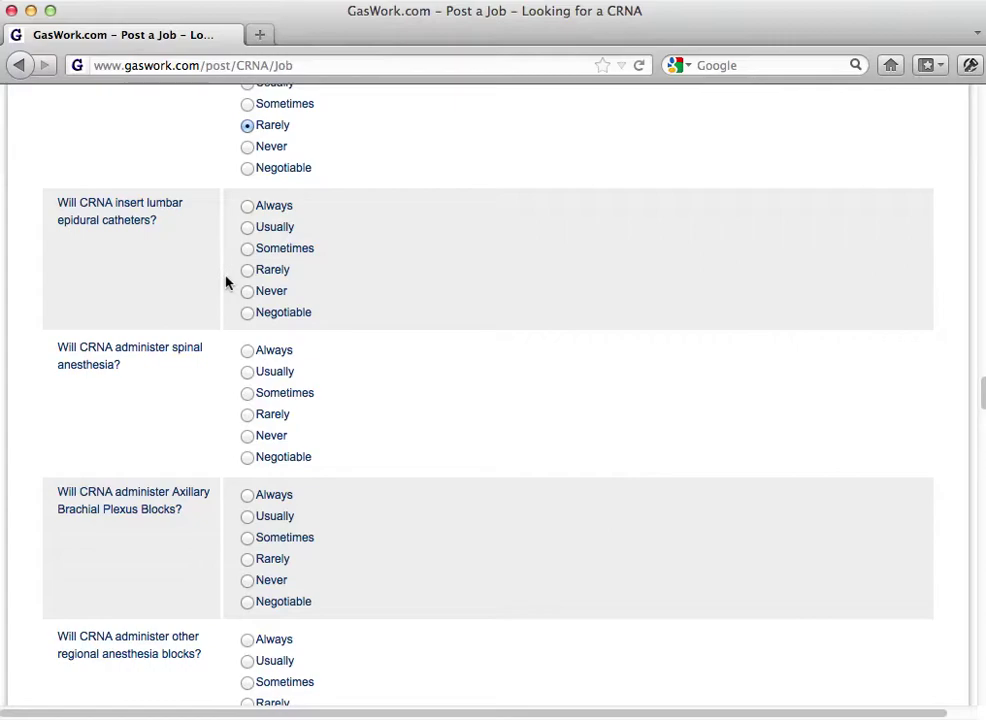
{"action": "left_click", "coordinate": [247, 248]}
{"action": "scroll", "coordinate": [459, 367], "scroll_direction": "down", "scroll_amount": 5}
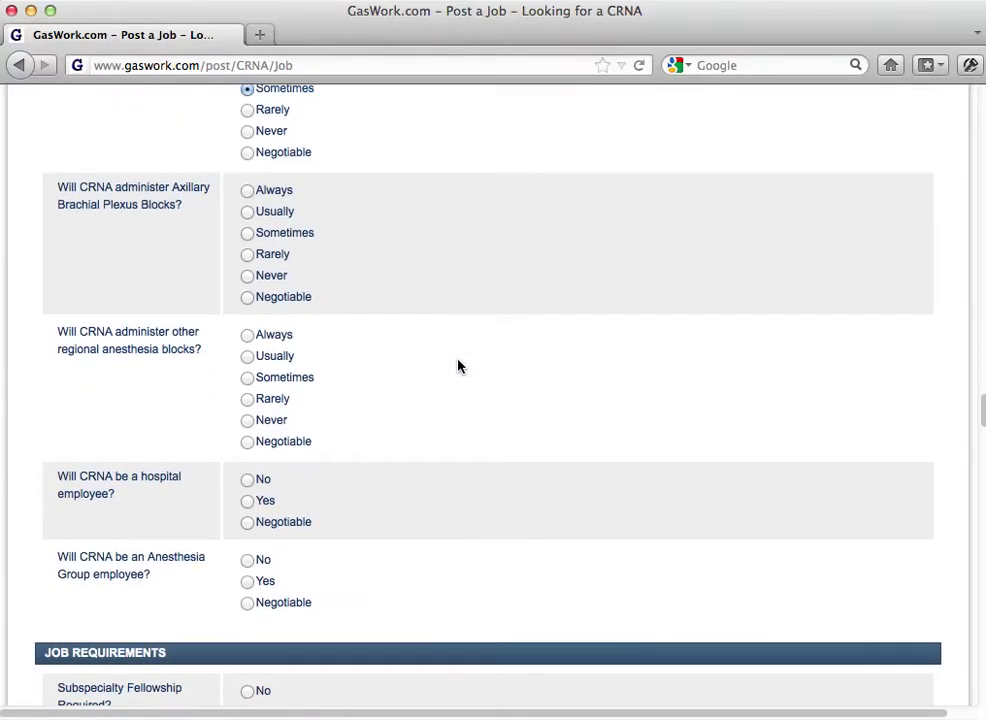
Mark axillary brachial plexus blocks as Never and other regional anesthesia blocks as Rarely
{"action": "left_click", "coordinate": [252, 280]}
{"action": "scroll", "coordinate": [469, 357], "scroll_direction": "down", "scroll_amount": 2}
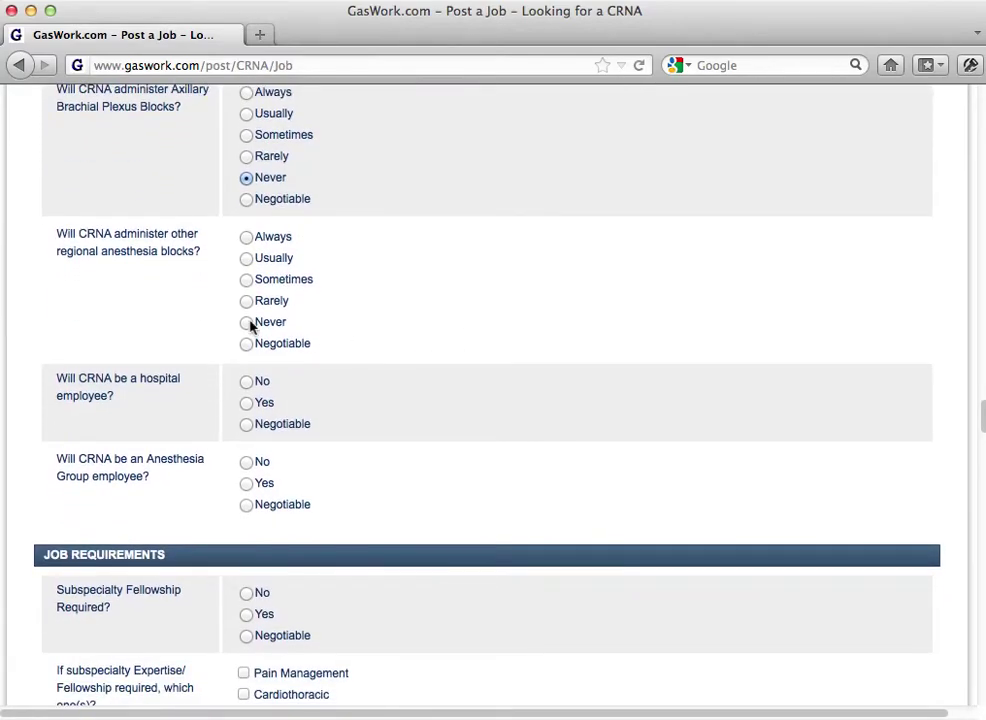
{"action": "scroll", "coordinate": [424, 391], "scroll_direction": "down", "scroll_amount": 2}
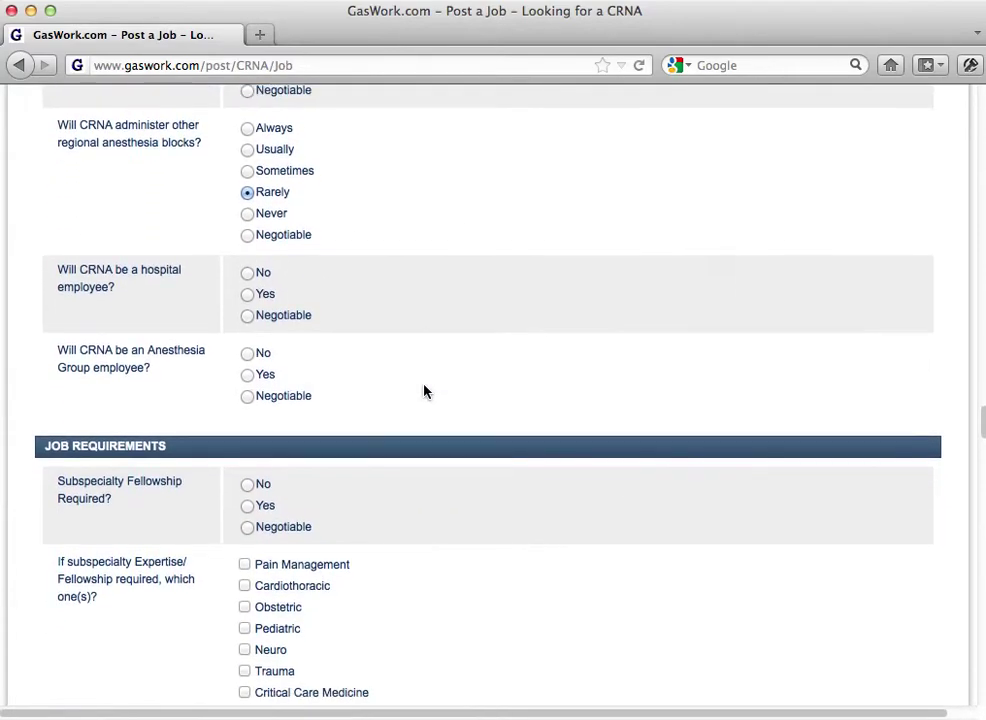
Answer Yes for hospital employee, No for anesthesia group employee, and No for subspecialty fellowship required
{"action": "left_click", "coordinate": [247, 295]}
{"action": "left_click", "coordinate": [248, 354]}
{"action": "scroll", "coordinate": [392, 362], "scroll_direction": "down", "scroll_amount": 5}
{"action": "scroll", "coordinate": [392, 362], "scroll_direction": "down", "scroll_amount": 1}
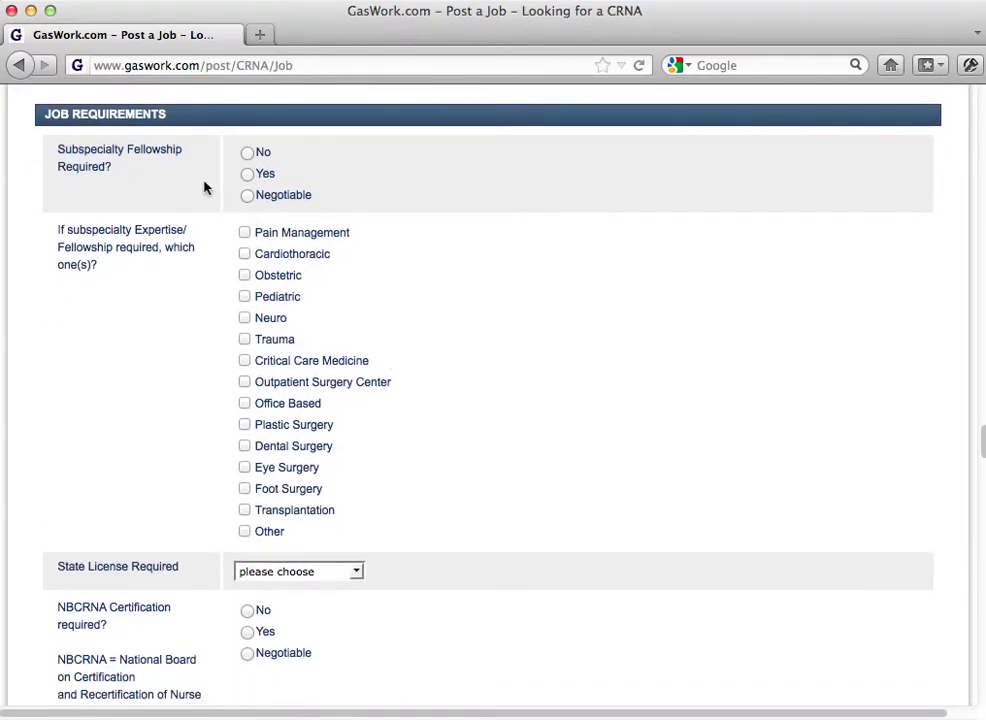
{"action": "left_click", "coordinate": [247, 152]}
Set the required state license to Alaska and try to answer Yes for NBCRNA certification required
{"action": "scroll", "coordinate": [419, 271], "scroll_direction": "down", "scroll_amount": 1}
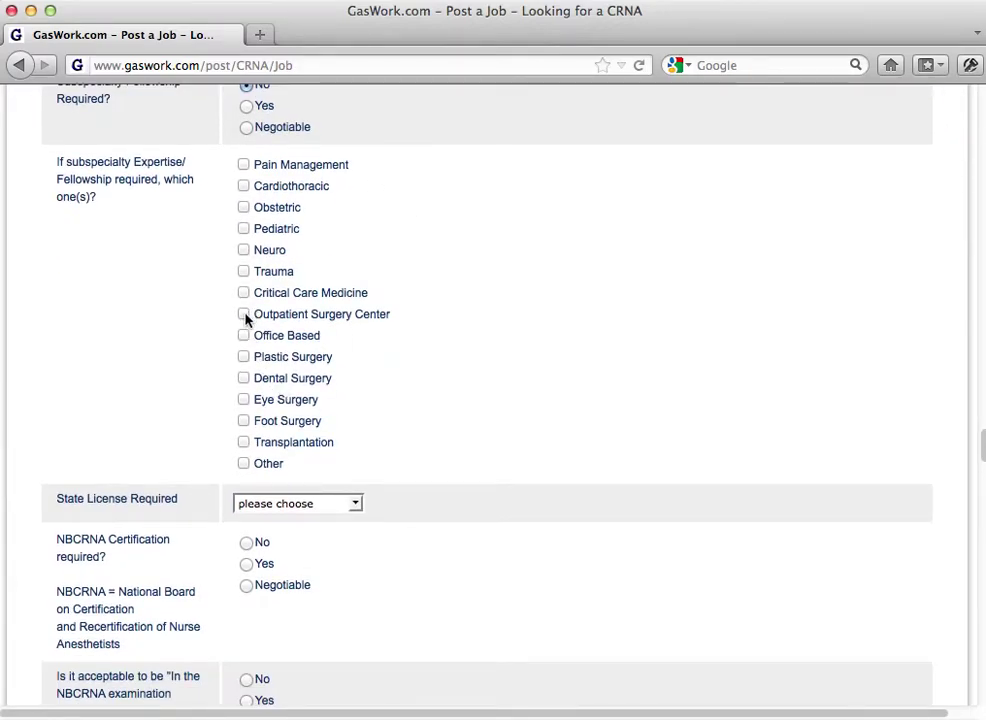
{"action": "scroll", "coordinate": [246, 318], "scroll_direction": "down", "scroll_amount": 3}
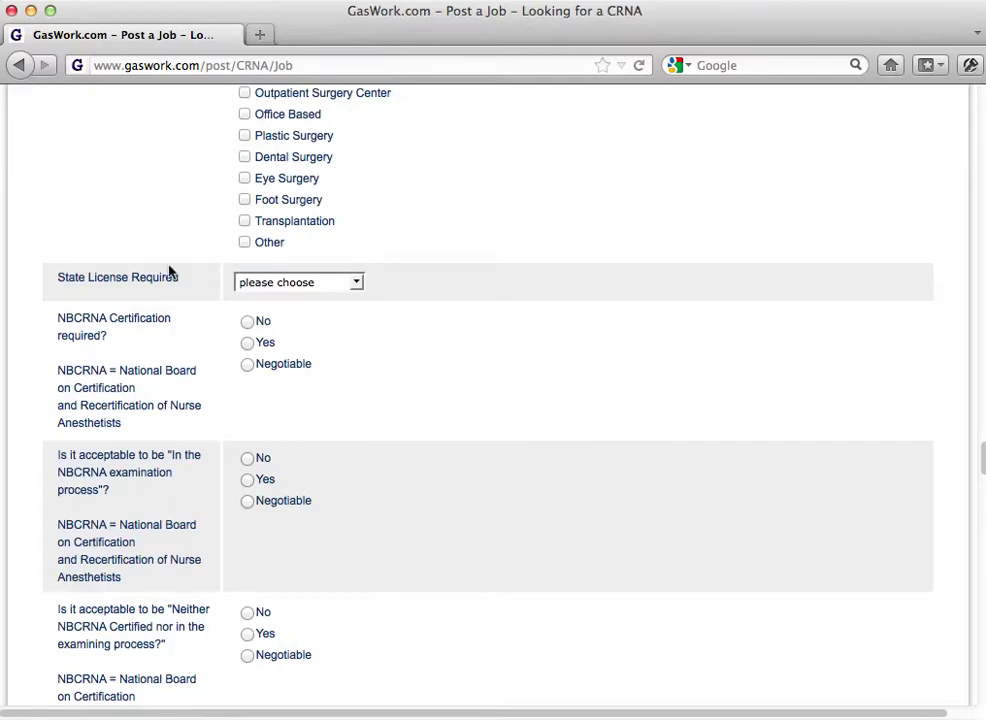
{"action": "left_click", "coordinate": [252, 284]}
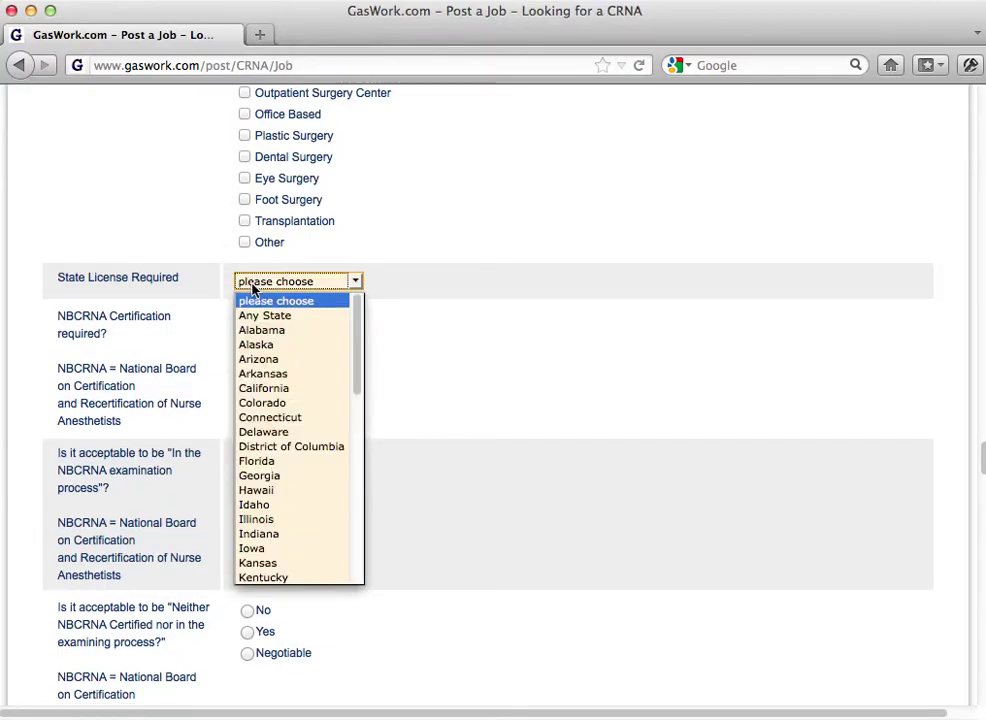
{"action": "left_click", "coordinate": [258, 346]}
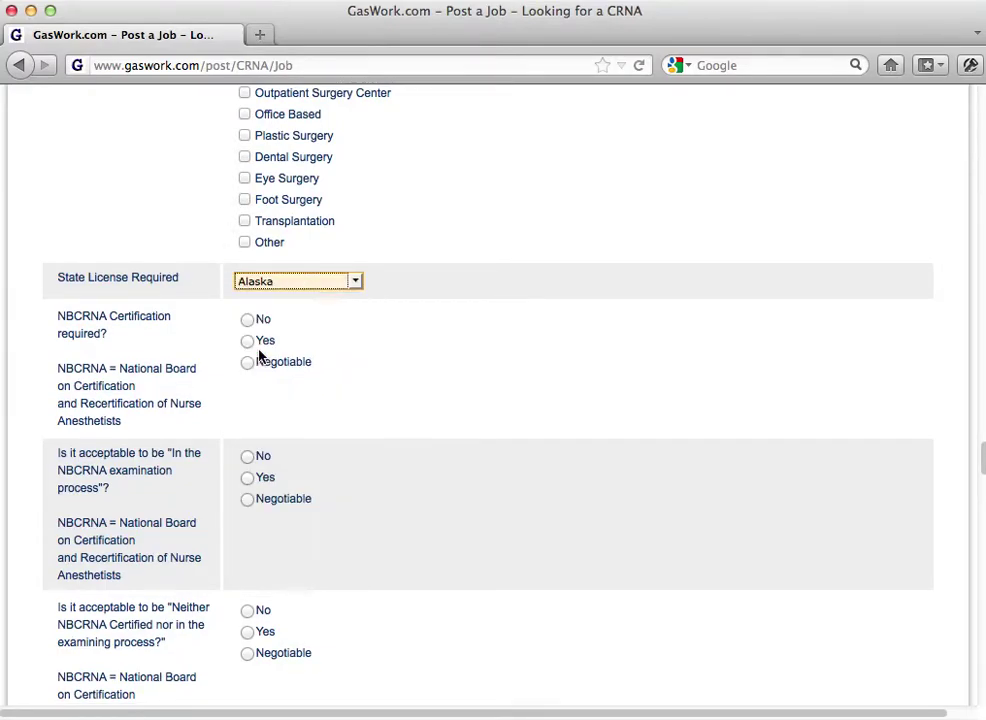
{"action": "scroll", "coordinate": [344, 341], "scroll_direction": "down", "scroll_amount": 2}
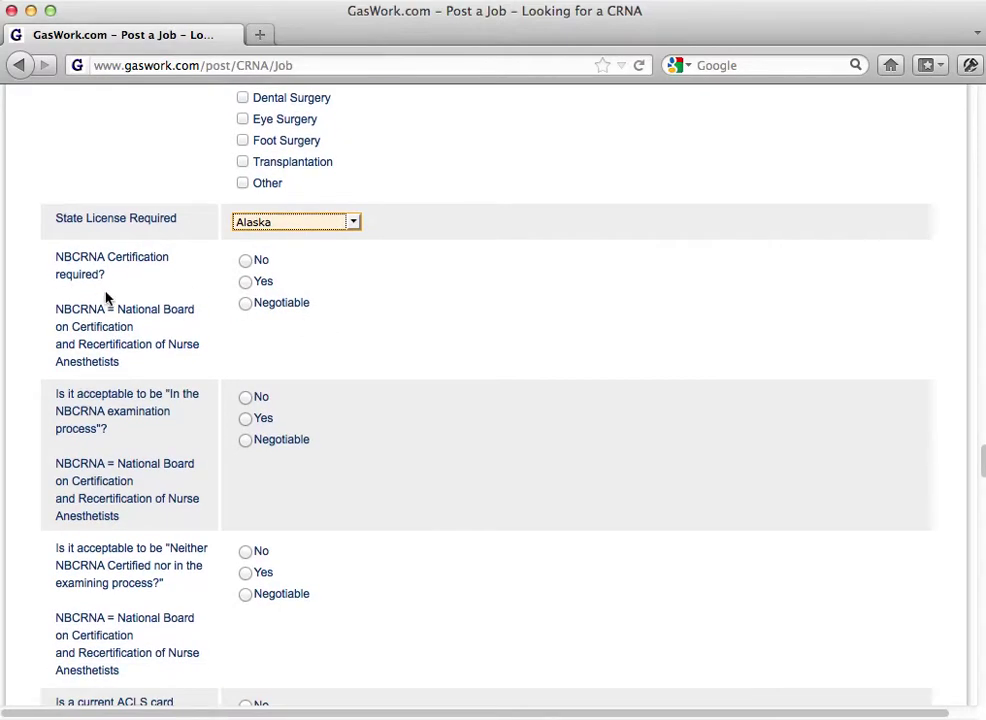
{"action": "left_click", "coordinate": [245, 280]}
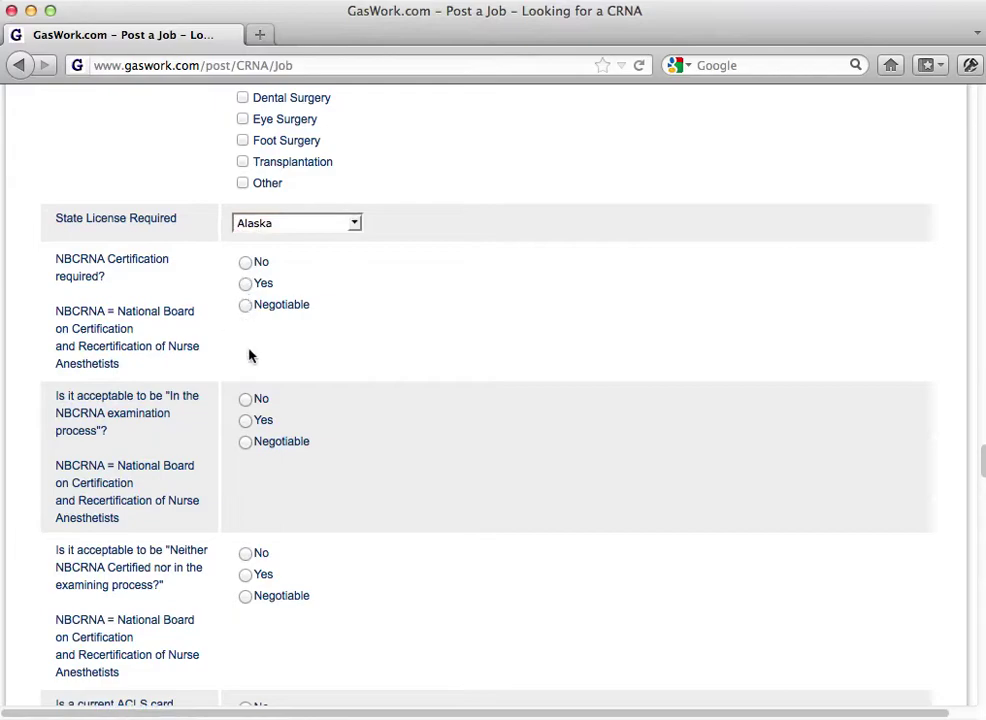
Answer No for accepting CRNAs in the NBCRNA examination process and for those neither certified nor in the examining process
{"action": "scroll", "coordinate": [296, 356], "scroll_direction": "down", "scroll_amount": 1}
{"action": "scroll", "coordinate": [297, 355], "scroll_direction": "down", "scroll_amount": 3}
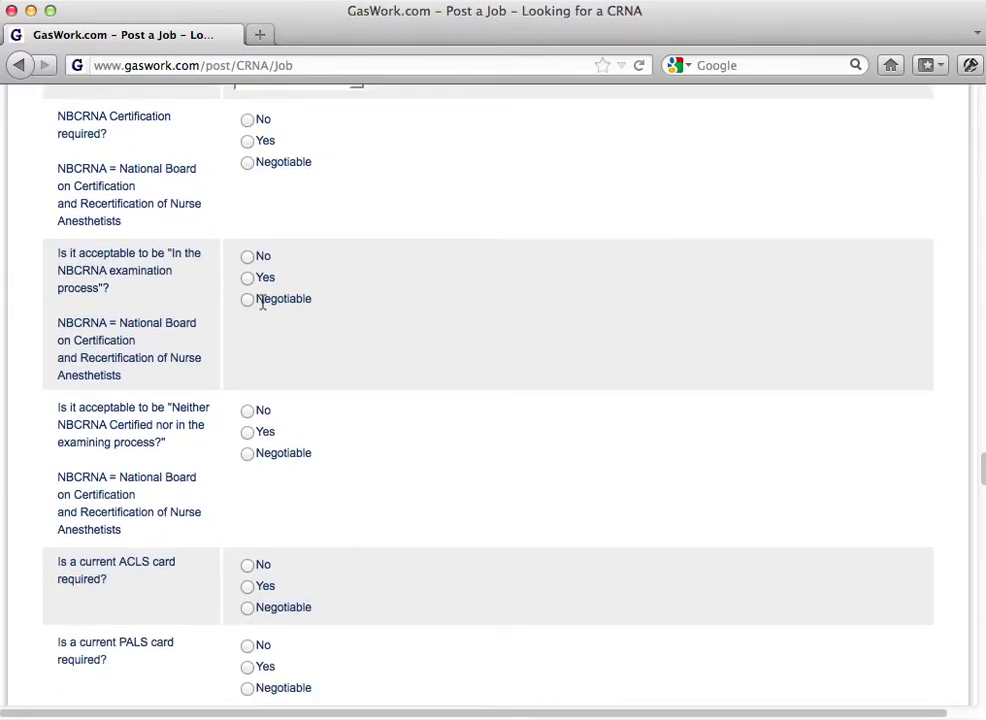
{"action": "scroll", "coordinate": [263, 305], "scroll_direction": "down", "scroll_amount": 1}
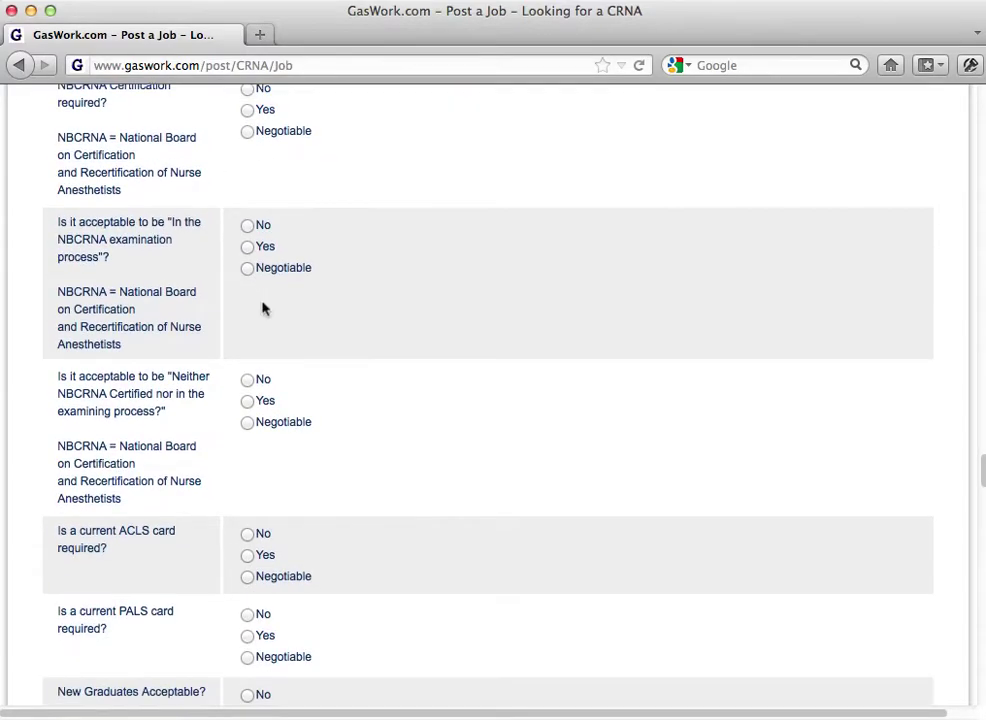
{"action": "left_click", "coordinate": [248, 228]}
{"action": "scroll", "coordinate": [264, 308], "scroll_direction": "down", "scroll_amount": 4}
{"action": "left_click", "coordinate": [247, 243]}
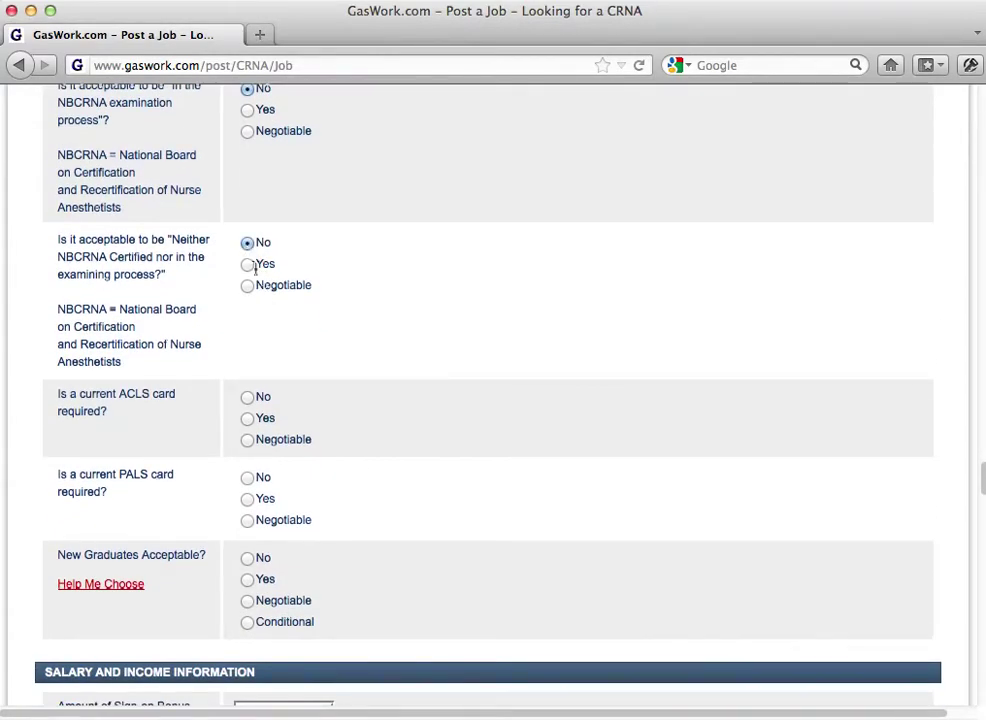
Answer Yes for a current ACLS card, Negotiable for a current PALS card, and Yes for new graduates acceptable
{"action": "scroll", "coordinate": [318, 364], "scroll_direction": "down", "scroll_amount": 4}
{"action": "left_click", "coordinate": [246, 280]}
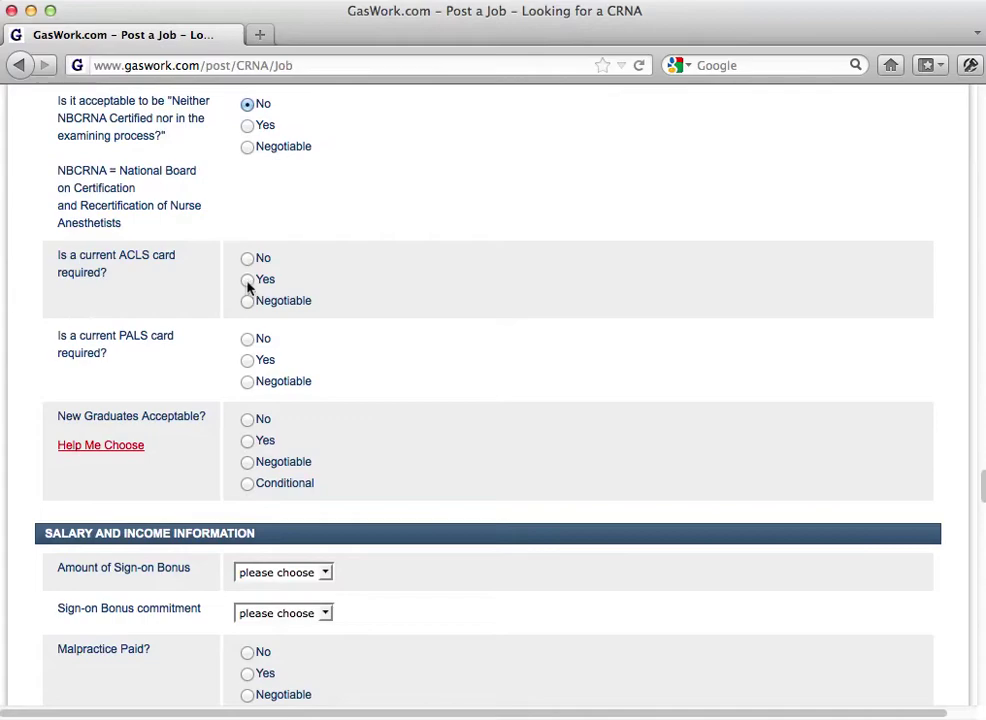
{"action": "left_click", "coordinate": [247, 382]}
{"action": "scroll", "coordinate": [438, 346], "scroll_direction": "down", "scroll_amount": 4}
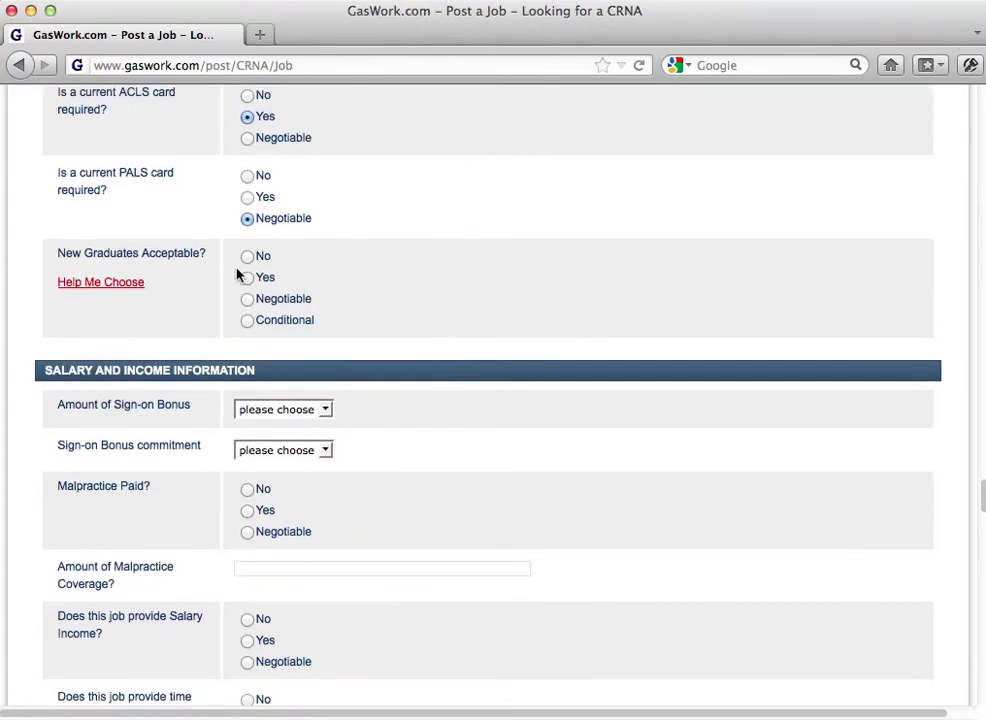
{"action": "left_click", "coordinate": [248, 280]}
Set the sign-on bonus amount to $10,000 and the sign-on bonus commitment to Two yrs
{"action": "scroll", "coordinate": [411, 249], "scroll_direction": "down", "scroll_amount": 6}
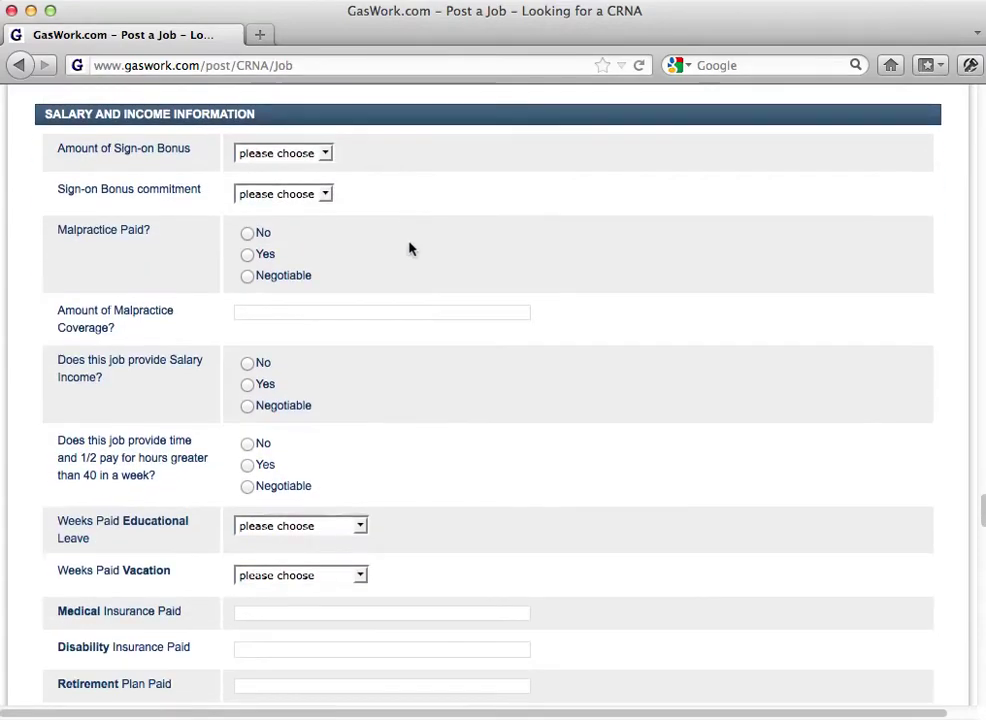
{"action": "left_click", "coordinate": [282, 153]}
{"action": "left_click", "coordinate": [280, 200]}
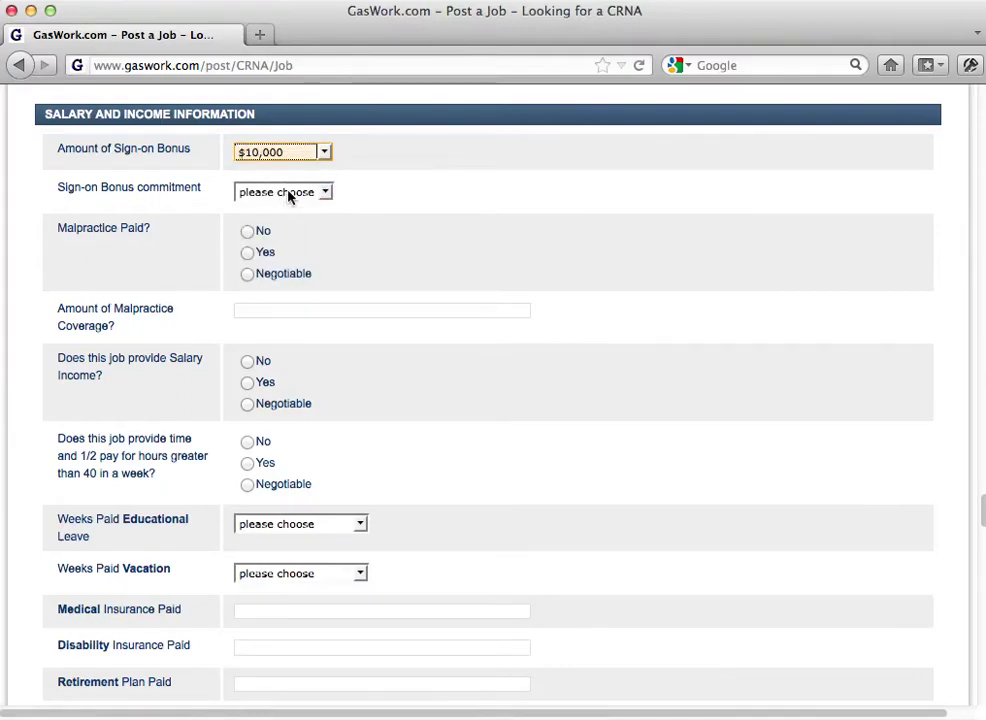
{"action": "left_click", "coordinate": [288, 194]}
{"action": "left_click", "coordinate": [284, 241]}
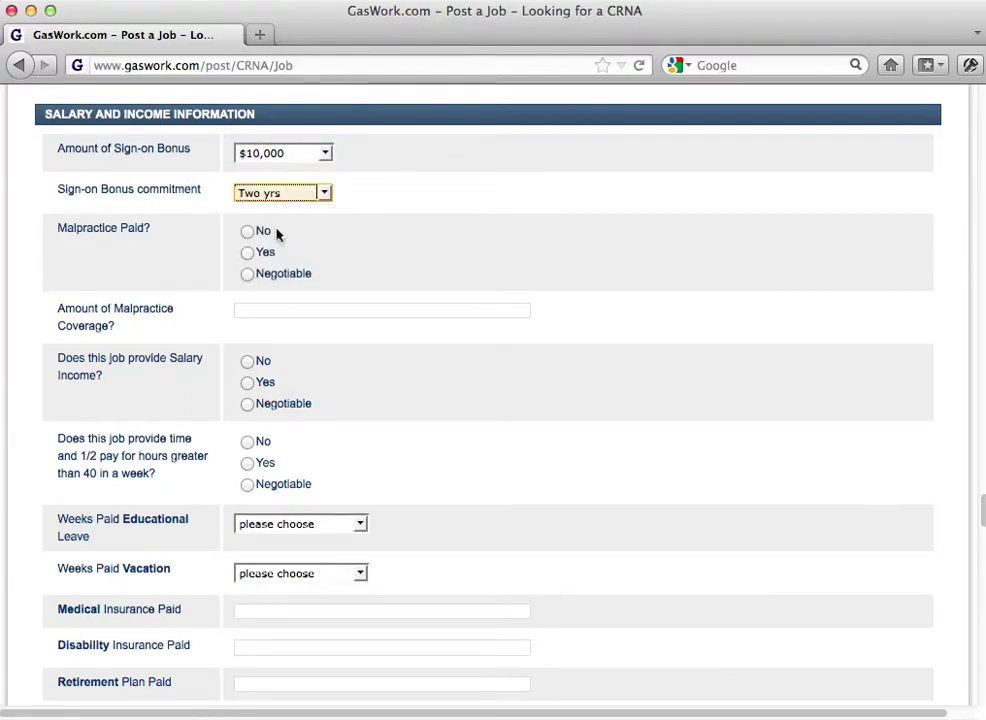
Answer Yes for malpractice paid and place the cursor in the malpractice coverage amount field
{"action": "scroll", "coordinate": [367, 233], "scroll_direction": "down", "scroll_amount": 2}
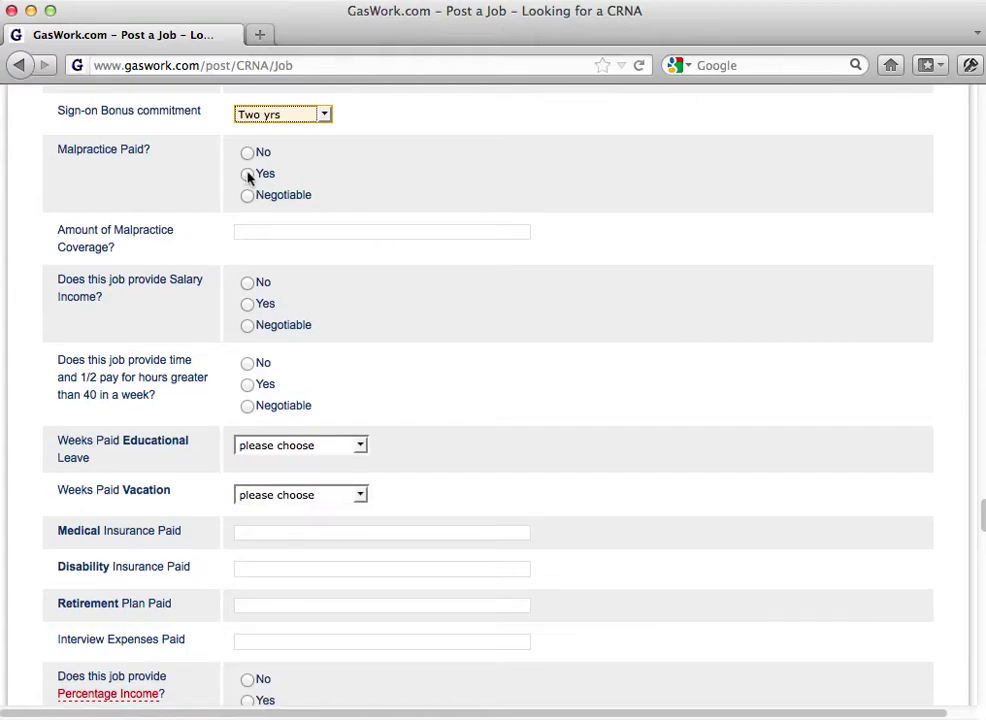
{"action": "left_click", "coordinate": [248, 175]}
{"action": "left_click", "coordinate": [254, 238]}
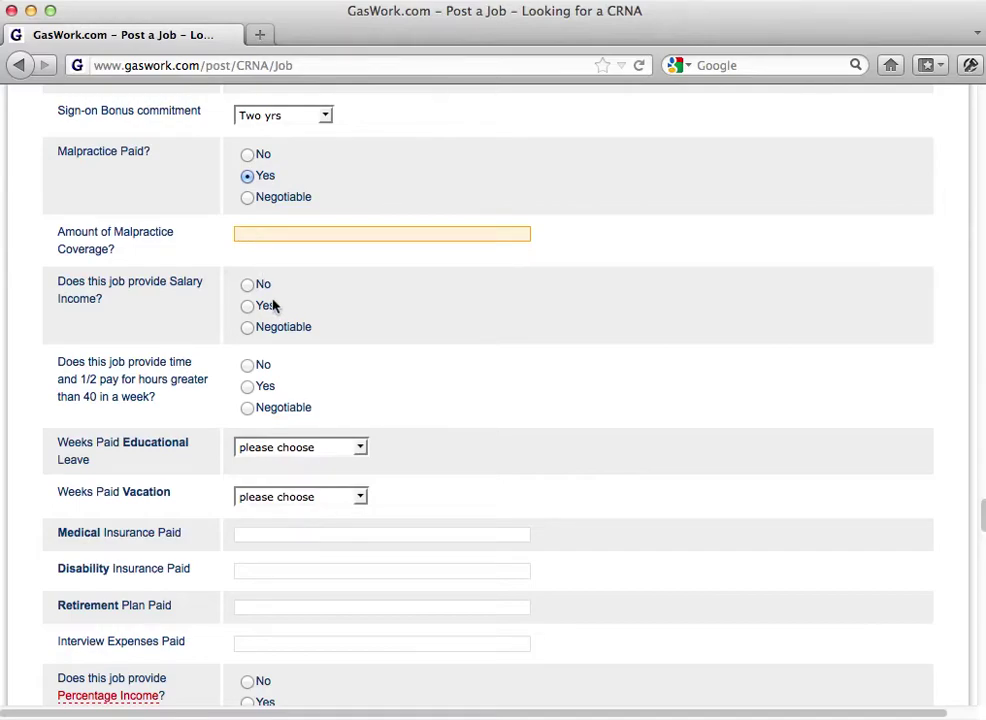
{"action": "scroll", "coordinate": [280, 305], "scroll_direction": "down", "scroll_amount": 3}
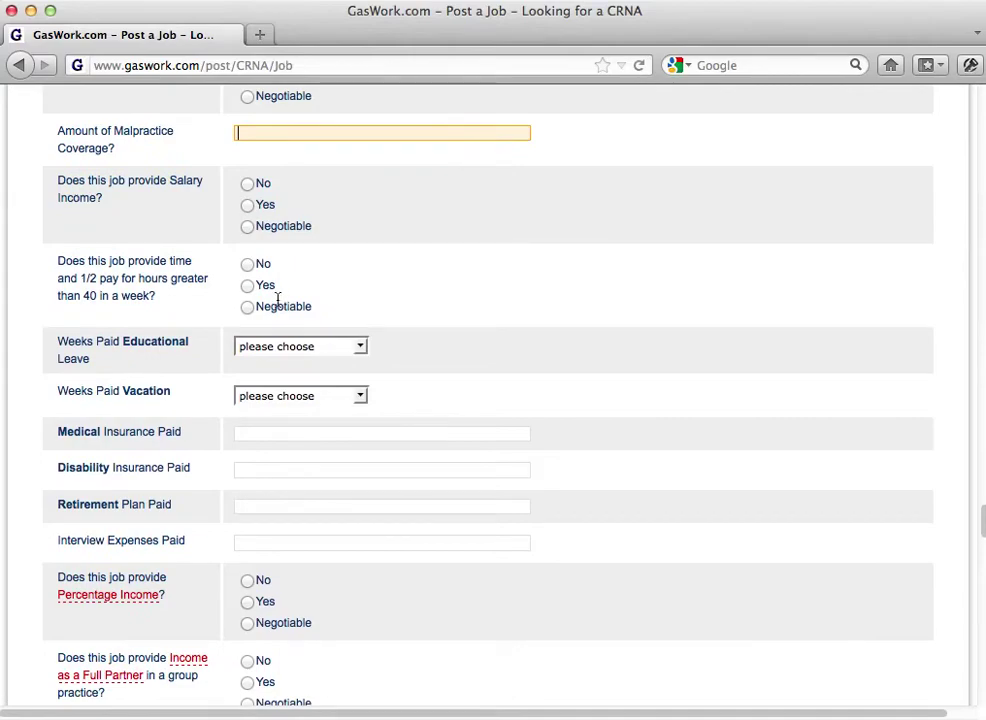
{"action": "scroll", "coordinate": [276, 300], "scroll_direction": "down", "scroll_amount": 4}
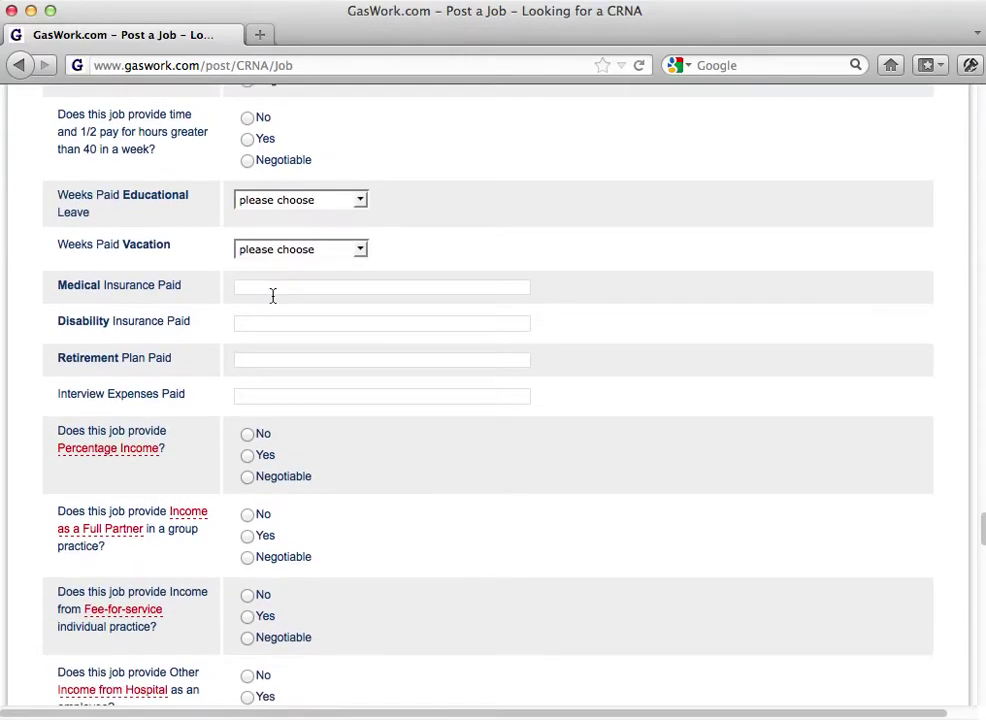
{"action": "scroll", "coordinate": [275, 300], "scroll_direction": "down", "scroll_amount": 5}
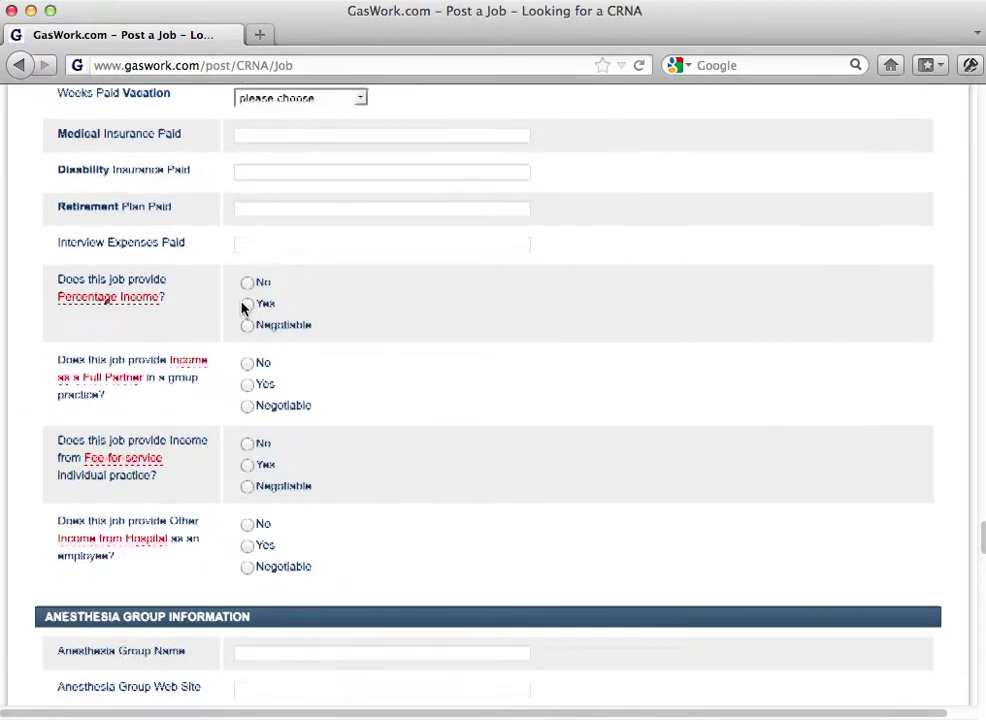
Enter "Testing only. Please ignore." as the Anesthesia Group Name in the Anesthesia Group Information section
{"action": "scroll", "coordinate": [245, 308], "scroll_direction": "down", "scroll_amount": 10}
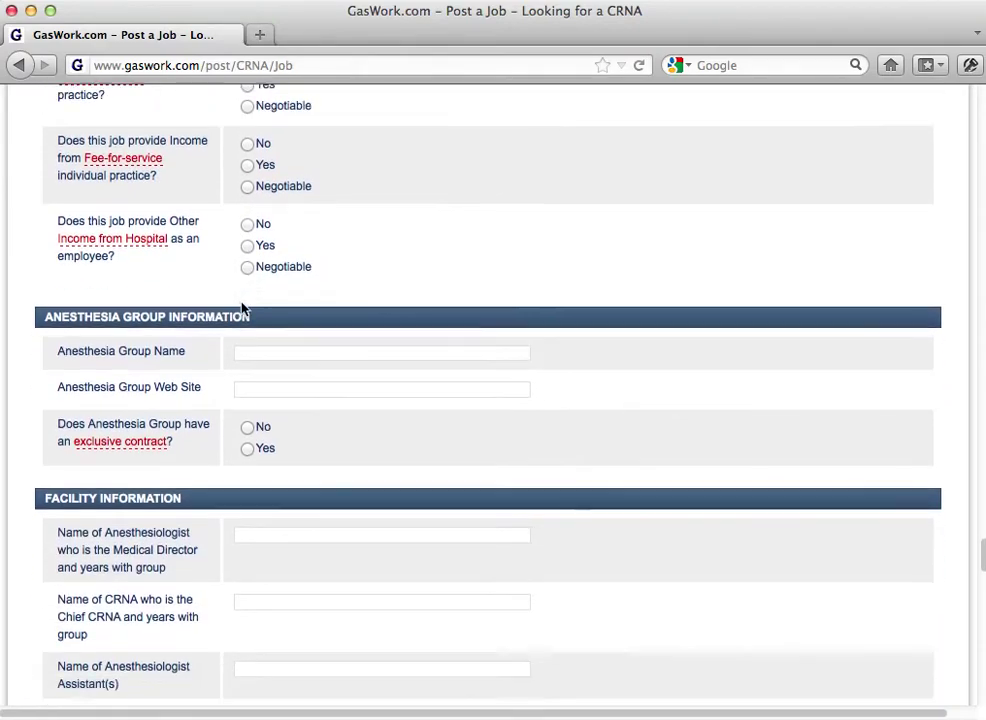
{"action": "scroll", "coordinate": [245, 320], "scroll_direction": "down", "scroll_amount": 1}
{"action": "left_click", "coordinate": [248, 336]}
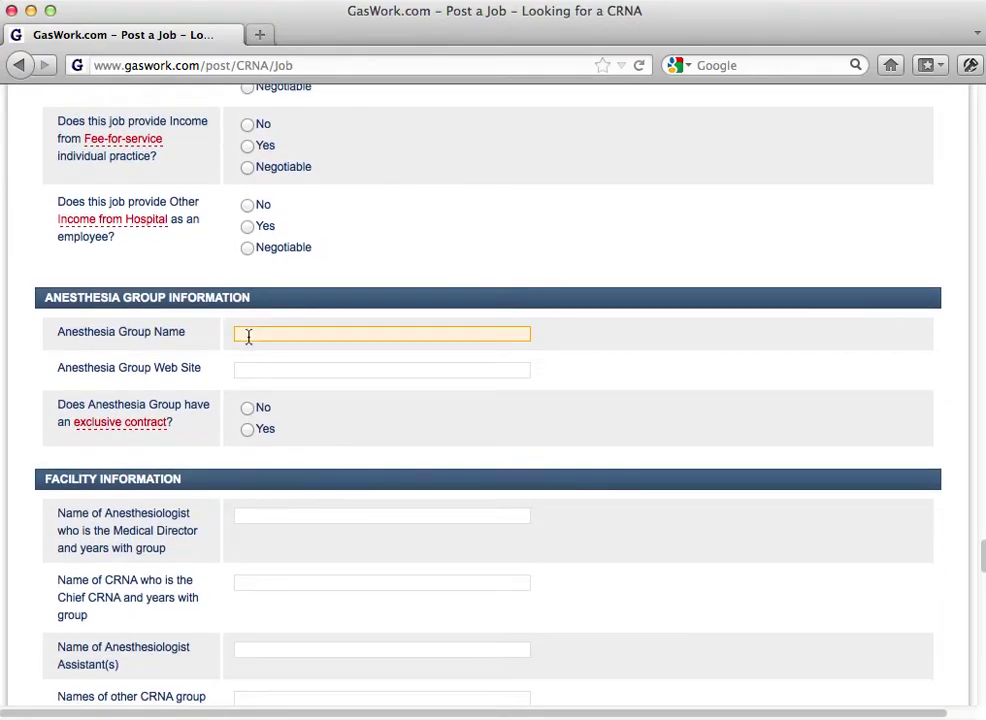
{"action": "type", "text": "Testing only. Please ignore."}
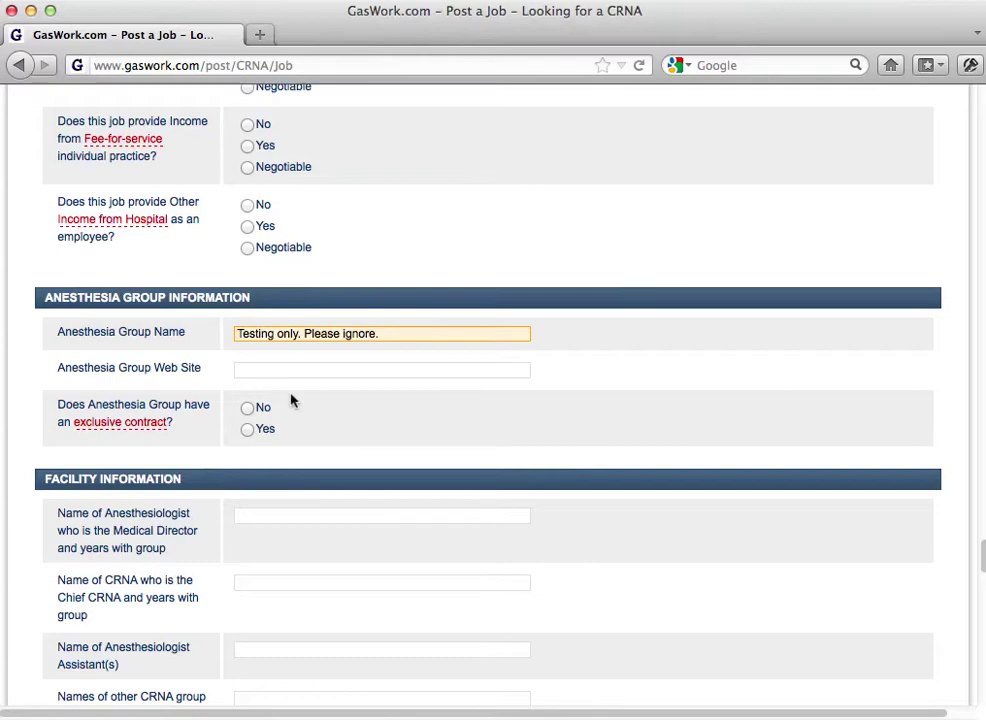
Enter "Testing only. Please ignore." for both the Medical Director anesthesiologist and the Chief CRNA under Facility Information
{"action": "scroll", "coordinate": [292, 398], "scroll_direction": "down", "scroll_amount": 8}
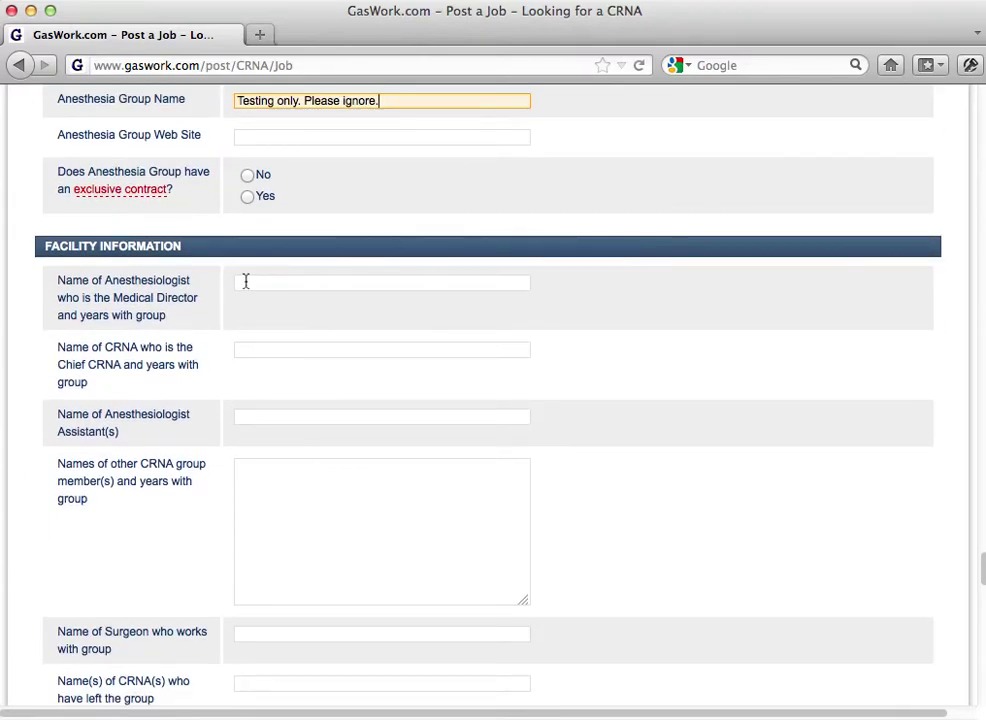
{"action": "left_click", "coordinate": [244, 282]}
{"action": "type", "text": "Testing only. Please ignore."}
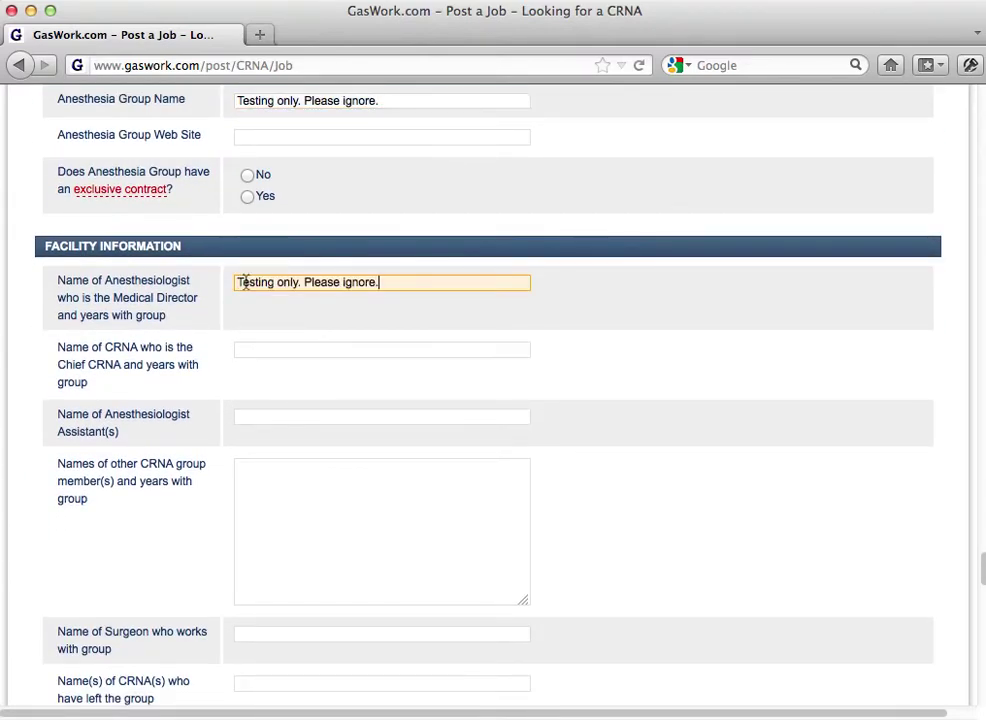
{"action": "left_click", "coordinate": [253, 348]}
{"action": "type", "text": "Testing only. Please ignore."}
Enter "Testing only. Please ignore." for the names of other CRNA group members and years with group
{"action": "scroll", "coordinate": [255, 355], "scroll_direction": "down", "scroll_amount": 1}
{"action": "scroll", "coordinate": [253, 352], "scroll_direction": "down", "scroll_amount": 6}
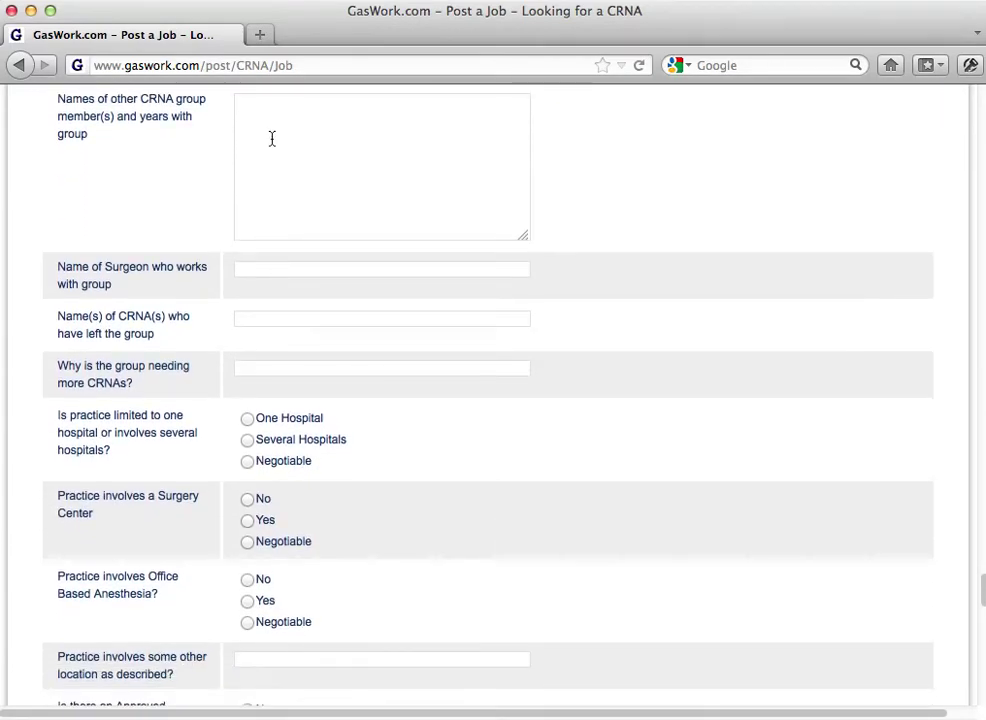
{"action": "left_click", "coordinate": [271, 138]}
{"action": "type", "text": "Testing only. Please ignore."}
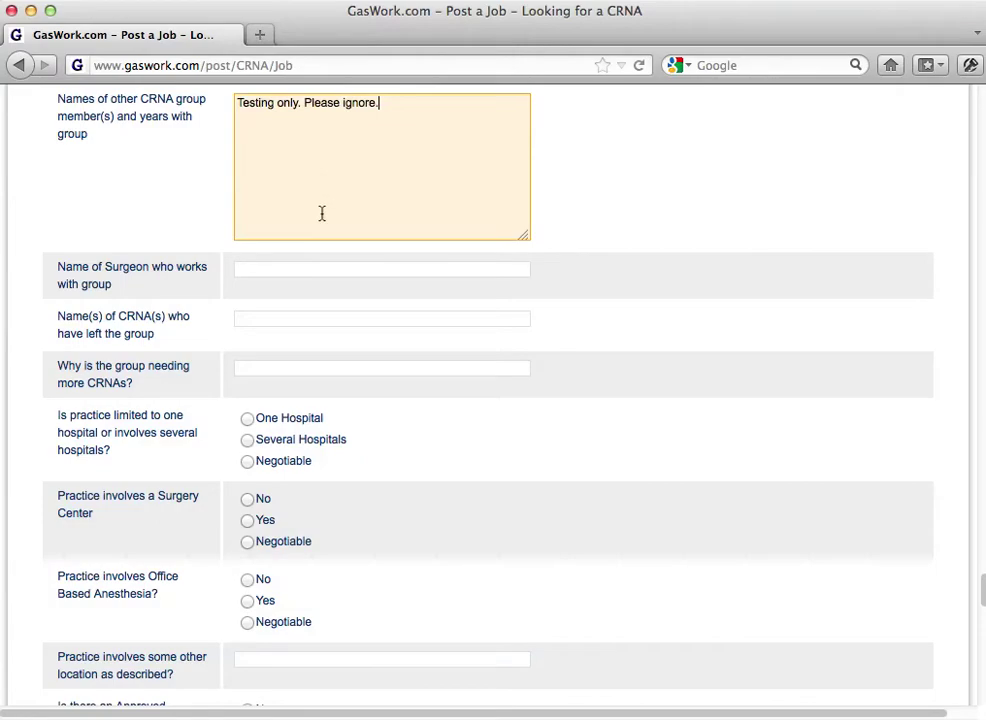
Fill in the required Company Name and Contact Name under Contact Information with "Testing only. Please ignore."
{"action": "scroll", "coordinate": [322, 219], "scroll_direction": "down", "scroll_amount": 6}
{"action": "scroll", "coordinate": [321, 219], "scroll_direction": "down", "scroll_amount": 10}
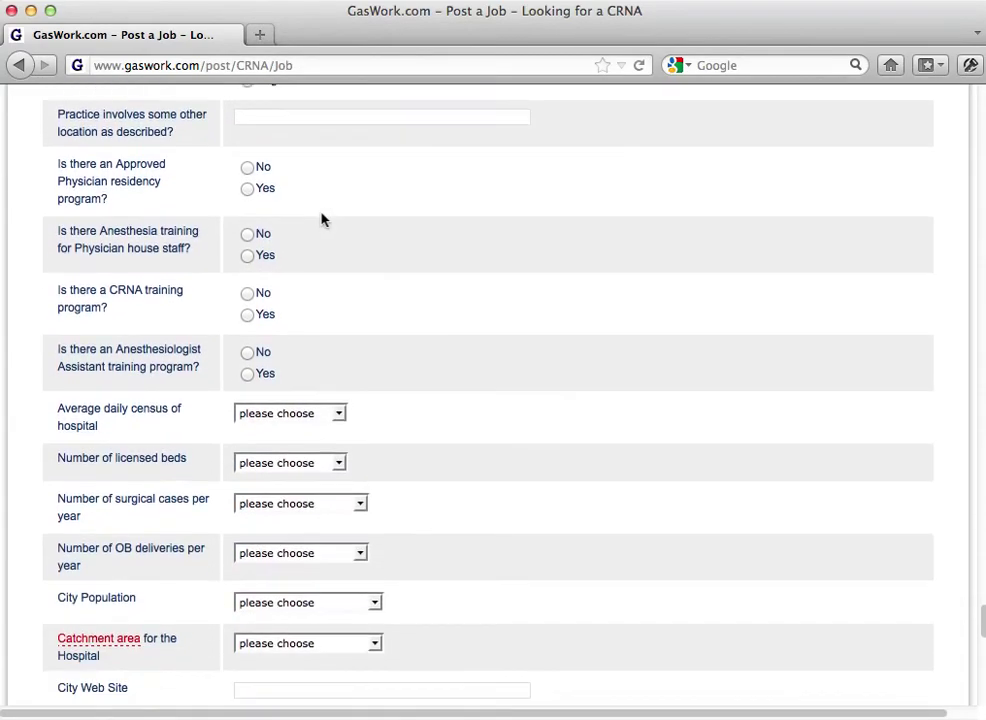
{"action": "scroll", "coordinate": [321, 219], "scroll_direction": "down", "scroll_amount": 10}
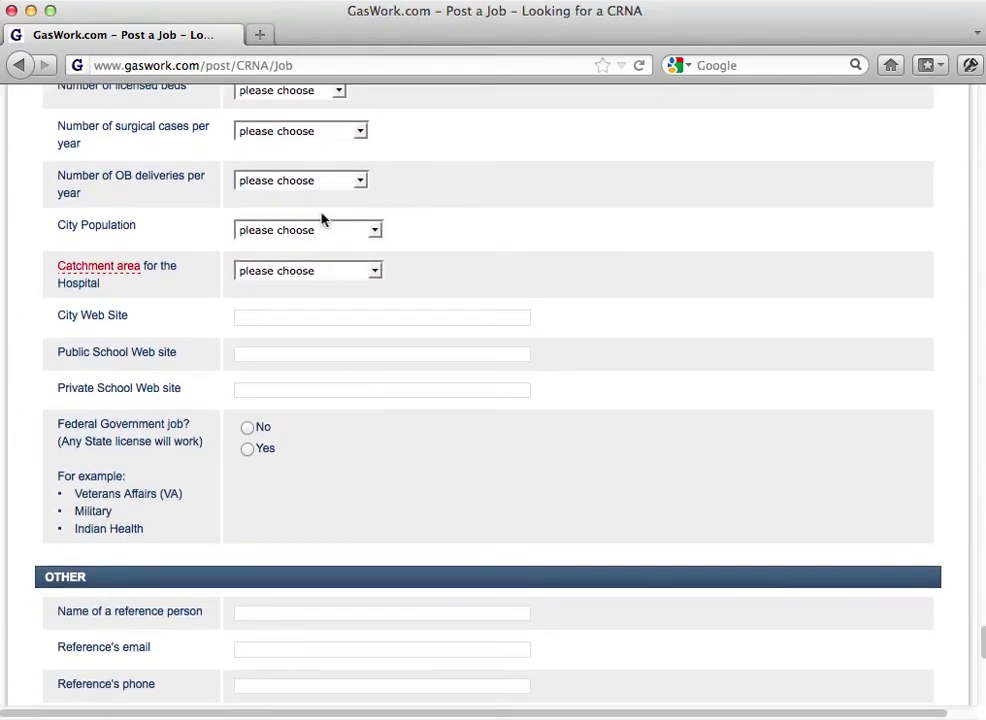
{"action": "scroll", "coordinate": [321, 219], "scroll_direction": "down", "scroll_amount": 4}
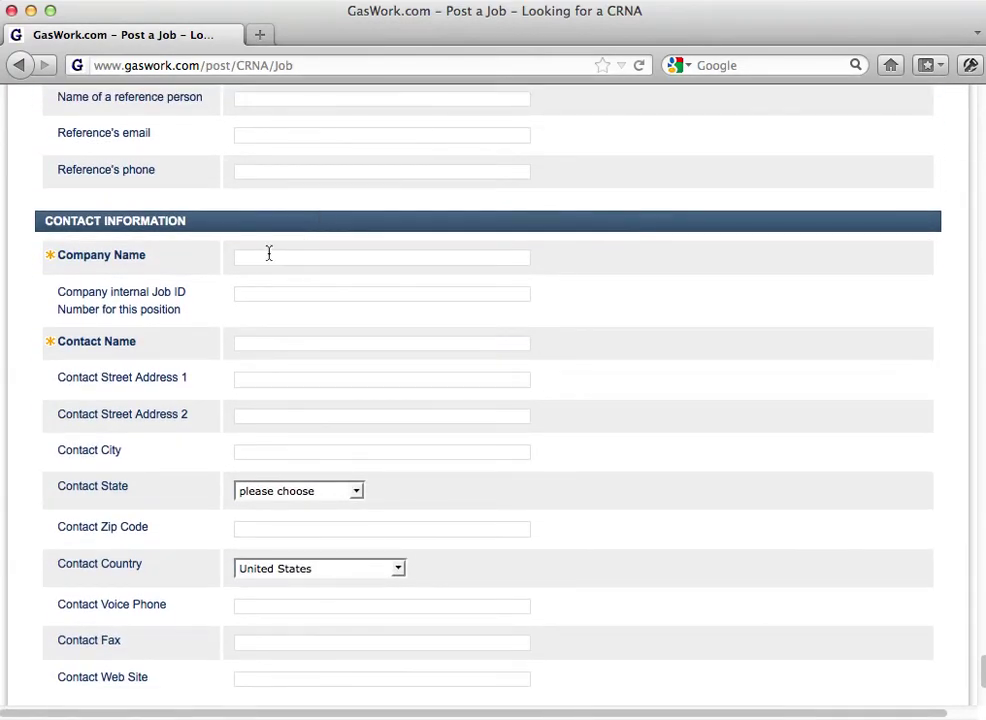
{"action": "type", "text": "Testing only. Please ignore."}
{"action": "scroll", "coordinate": [269, 253], "scroll_direction": "down", "scroll_amount": 15}
{"action": "scroll", "coordinate": [269, 260], "scroll_direction": "up", "scroll_amount": 5}
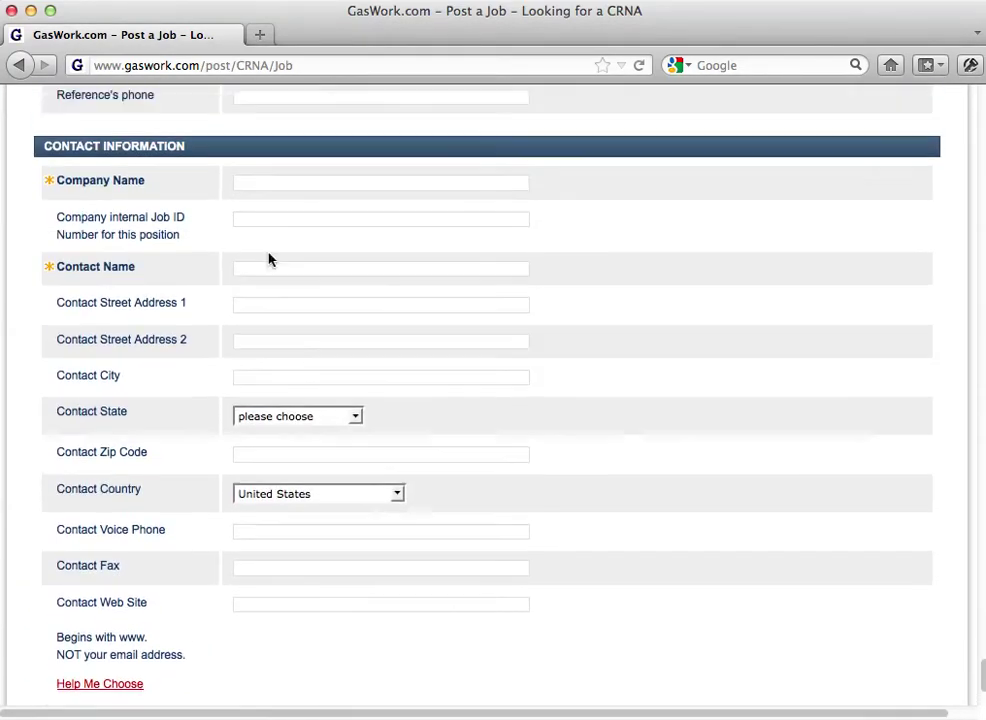
{"action": "left_click", "coordinate": [244, 391]}
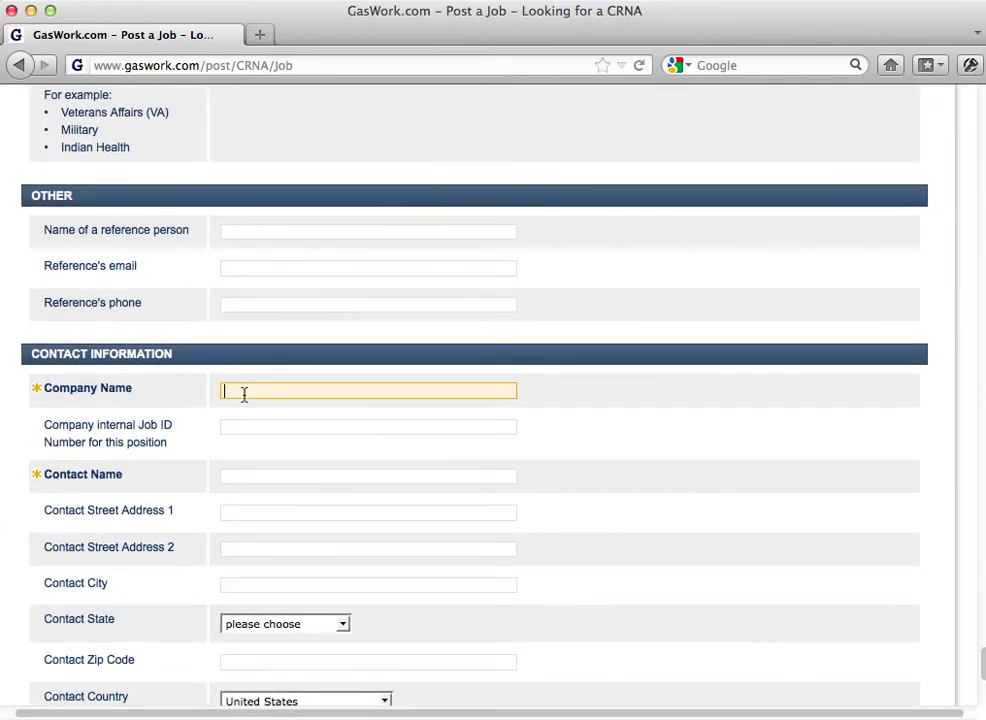
{"action": "left_click", "coordinate": [238, 477]}
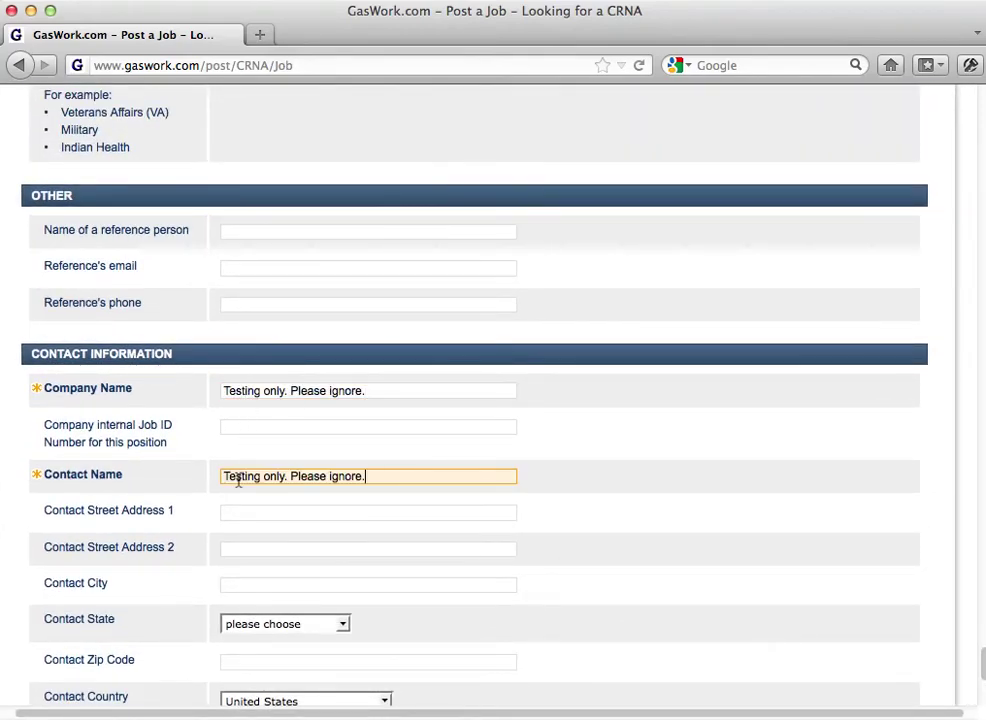
Set the Preferred Contact Method to Email and continue to the confirmation page of the job post
{"action": "scroll", "coordinate": [293, 494], "scroll_direction": "down", "scroll_amount": 8}
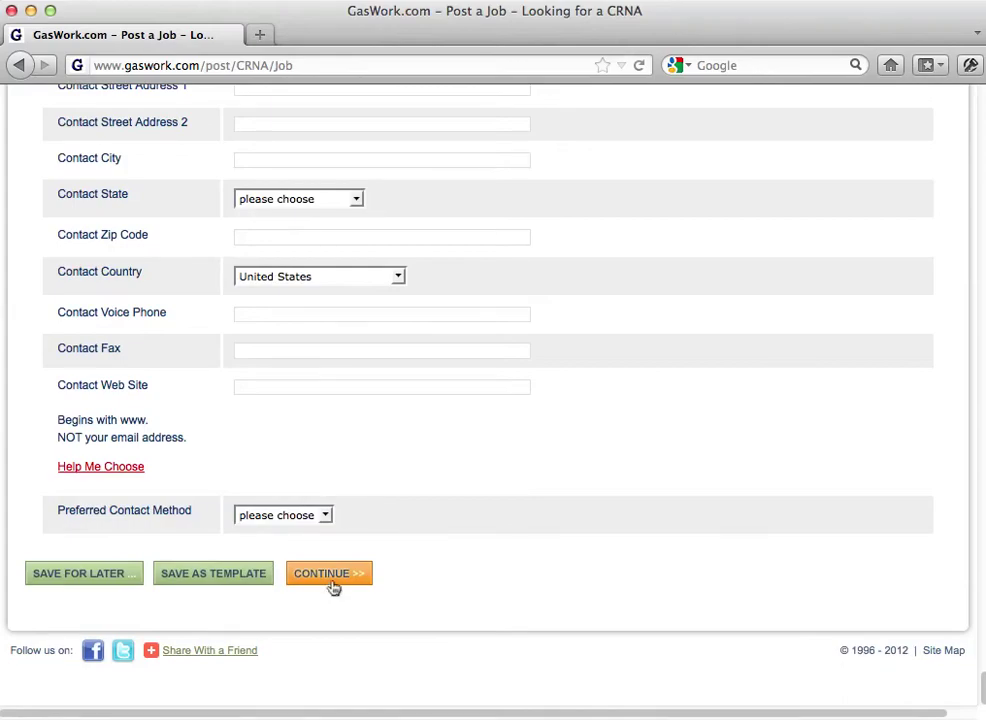
{"action": "left_click", "coordinate": [325, 517]}
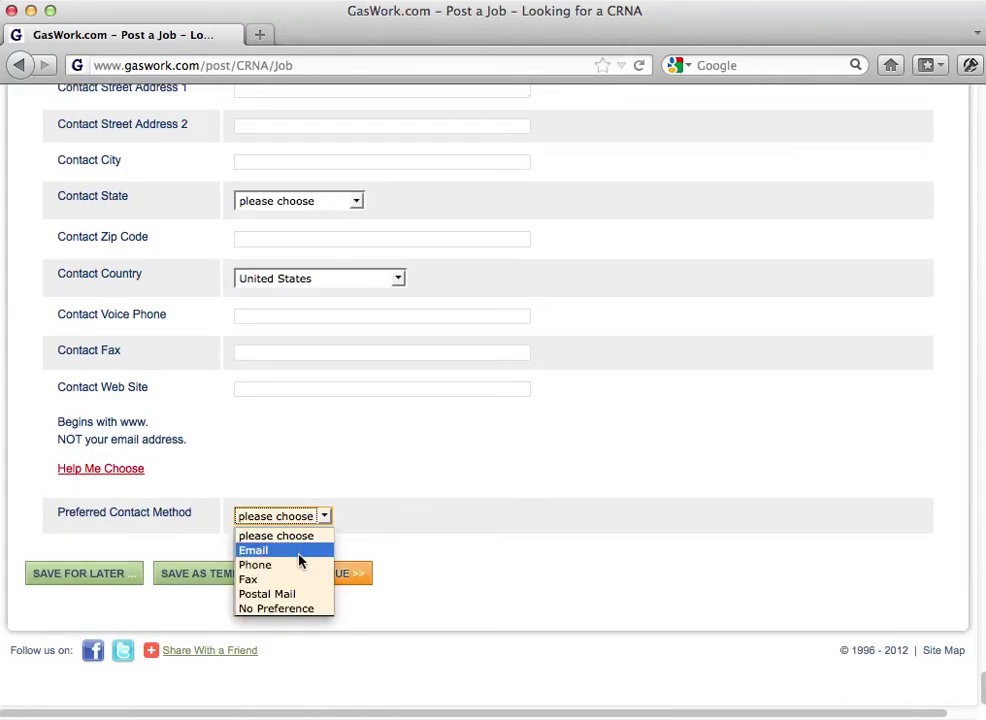
{"action": "left_click", "coordinate": [299, 551]}
{"action": "left_click", "coordinate": [349, 576]}
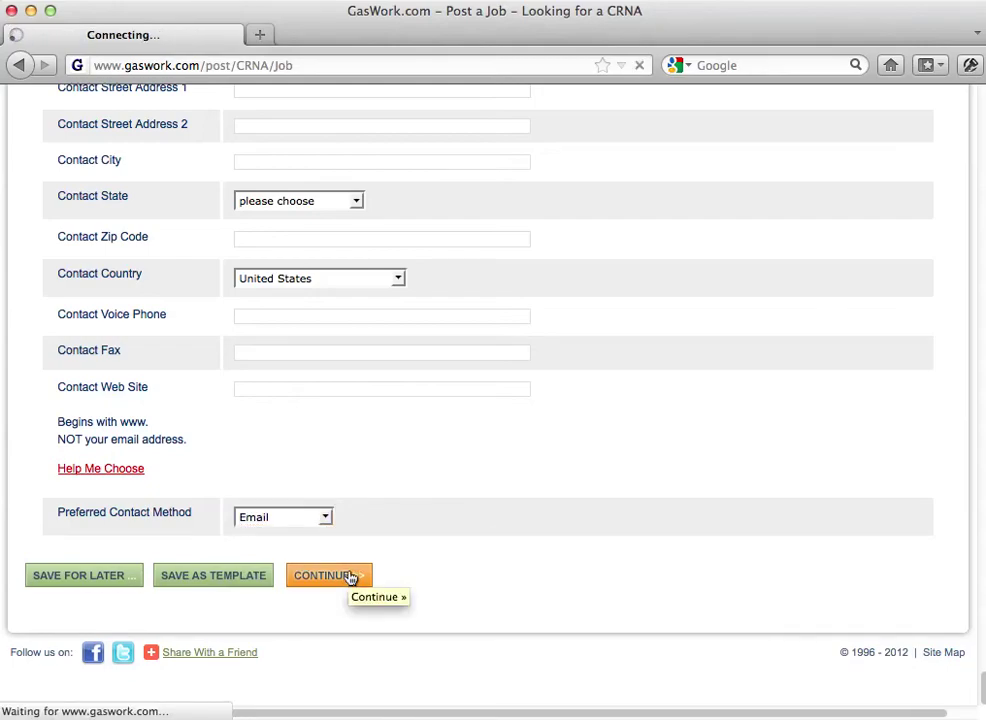
Review the entered CRNA job details on the confirmation page and submit the post
{"action": "scroll", "coordinate": [349, 576], "scroll_direction": "down", "scroll_amount": 5}
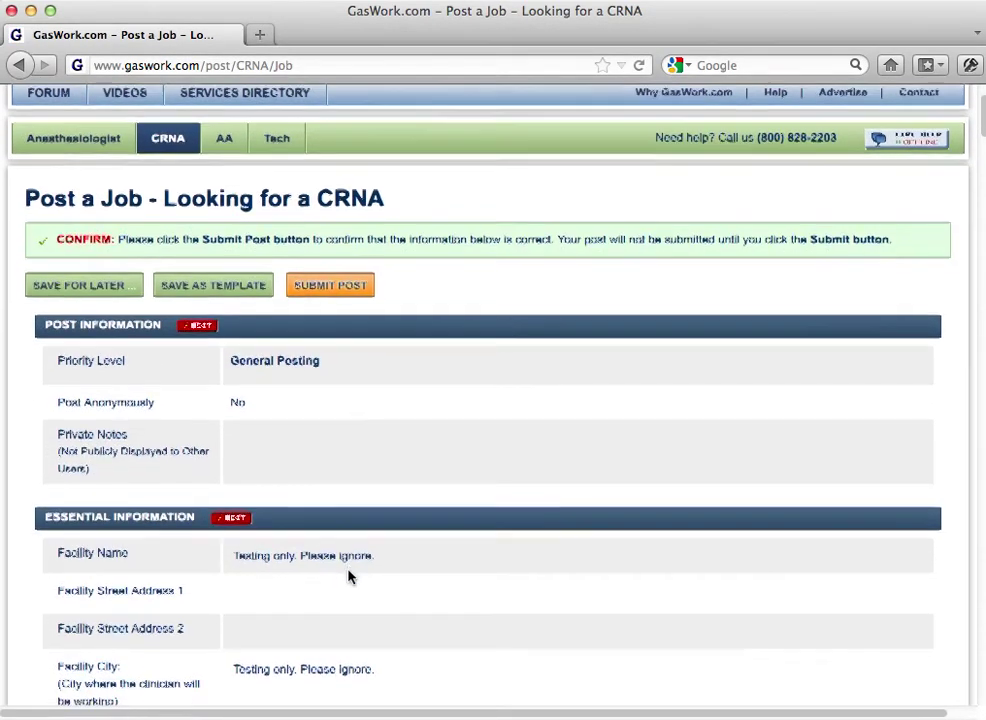
{"action": "scroll", "coordinate": [349, 576], "scroll_direction": "down", "scroll_amount": 15}
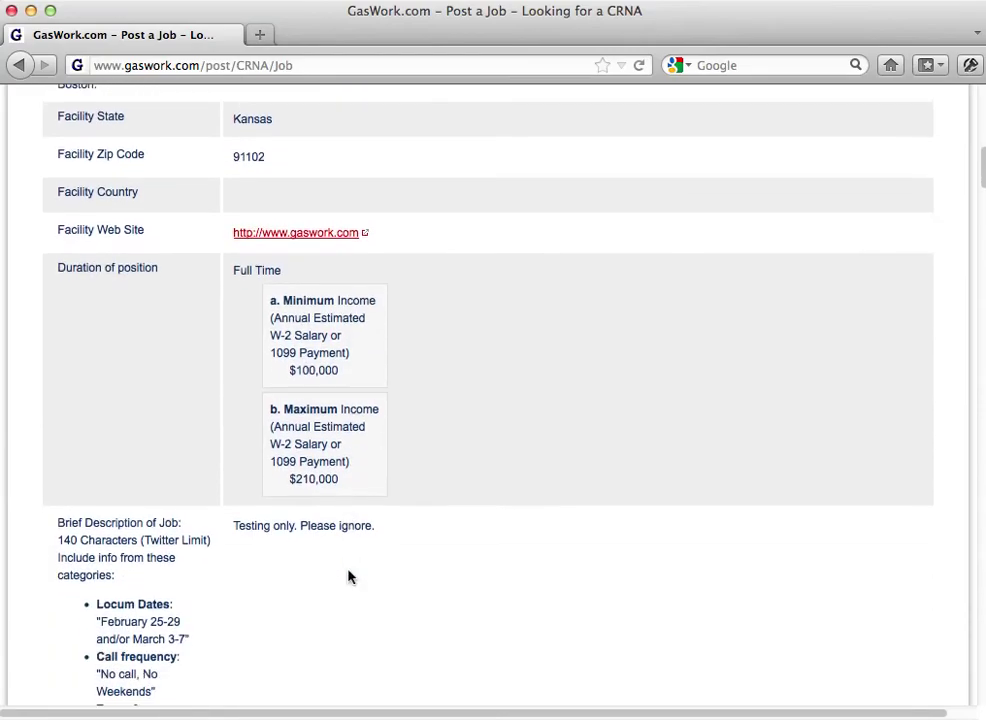
{"action": "scroll", "coordinate": [349, 576], "scroll_direction": "down", "scroll_amount": 20}
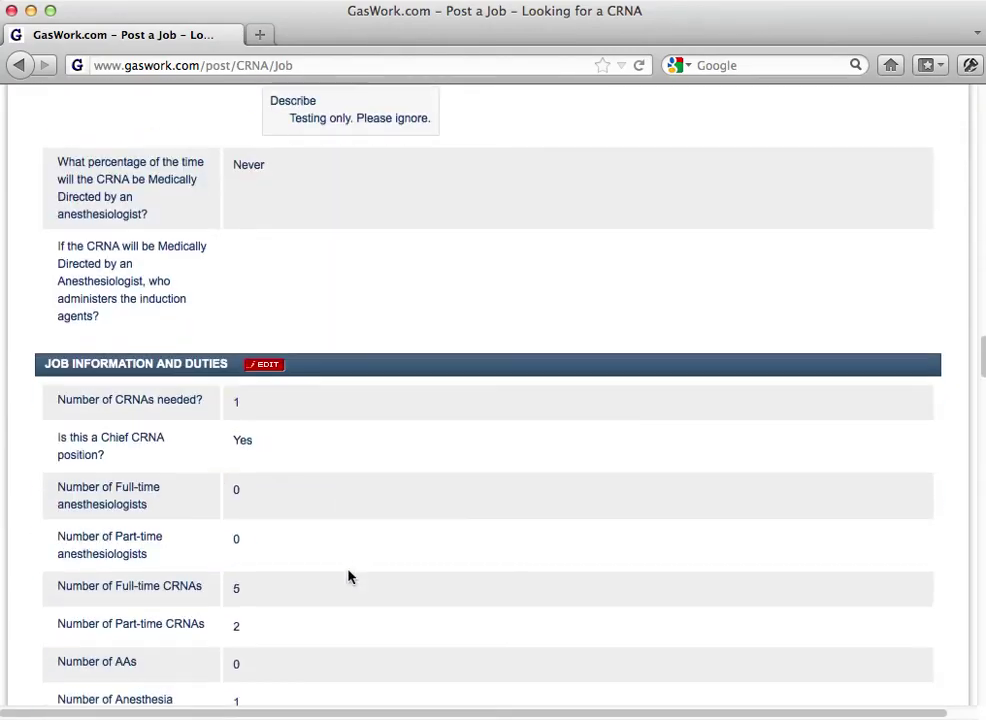
{"action": "scroll", "coordinate": [349, 576], "scroll_direction": "down", "scroll_amount": 20}
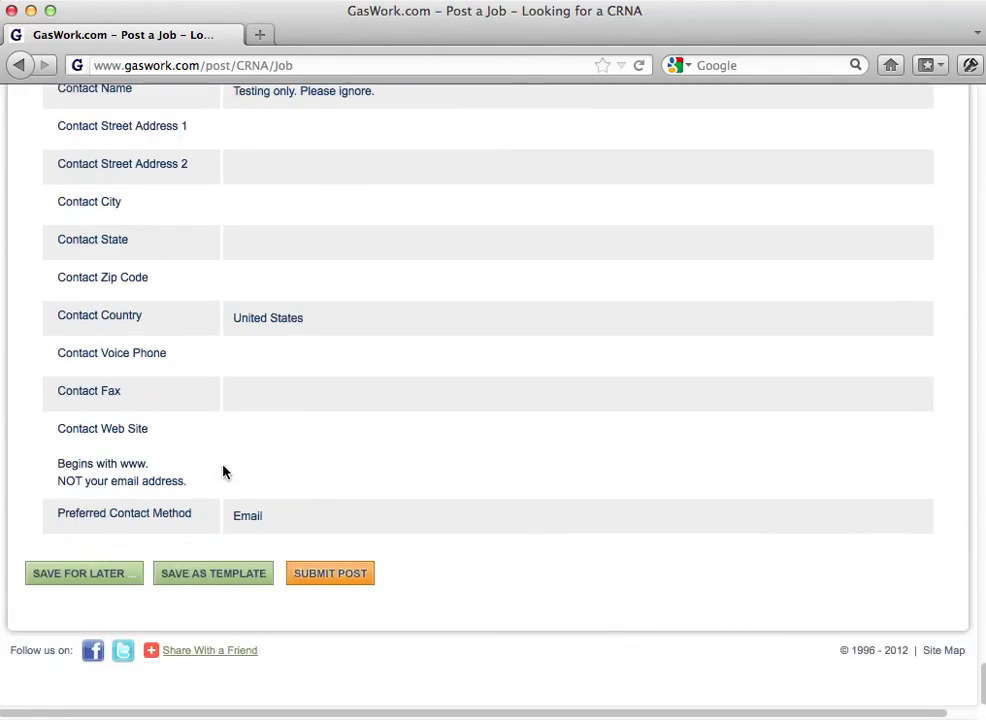
{"action": "left_click", "coordinate": [337, 584]}
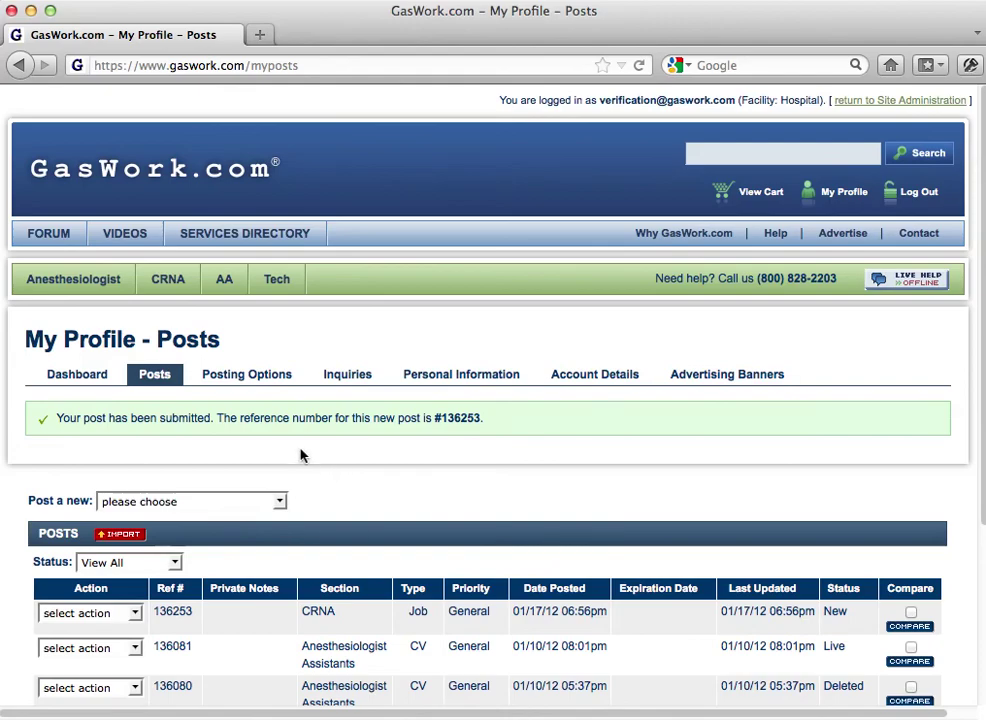
{"action": "scroll", "coordinate": [438, 456], "scroll_direction": "down", "scroll_amount": 5}
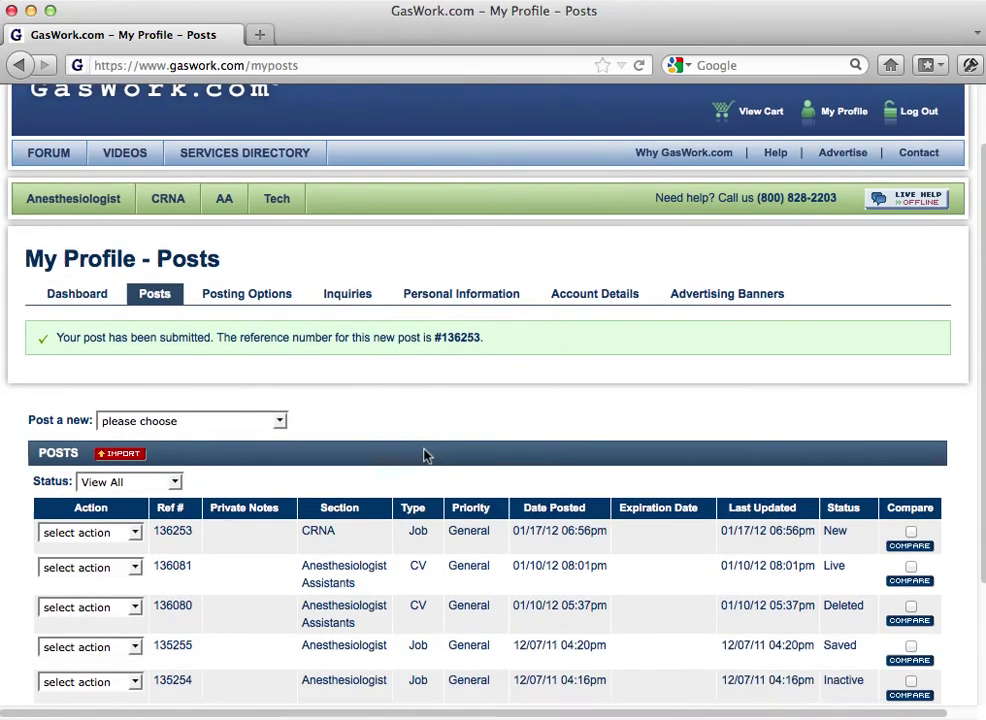
{"action": "scroll", "coordinate": [424, 456], "scroll_direction": "up", "scroll_amount": 5}
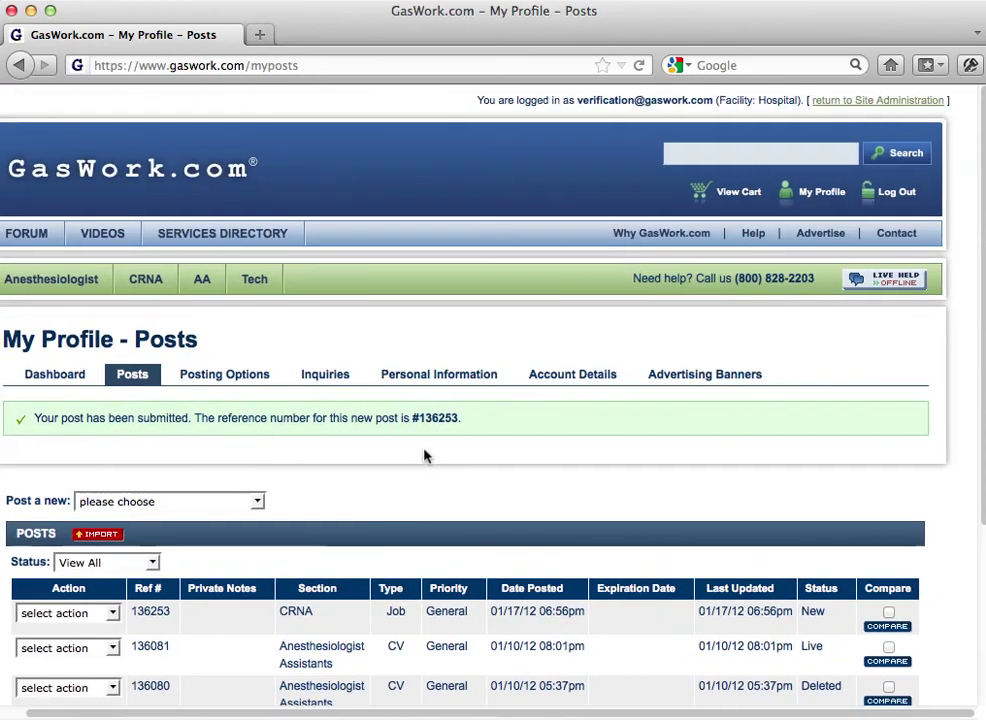